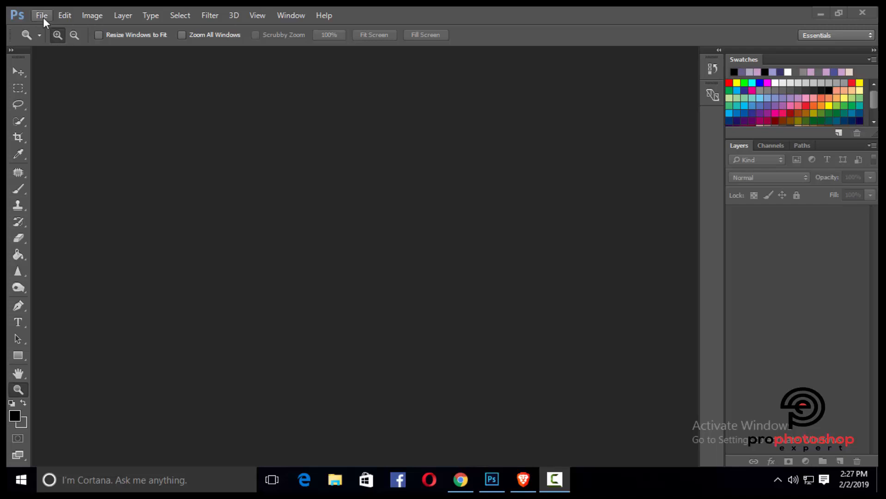
# - Open the recent raw photo 111A5811.CR2 through Camera Raw with its settings left as shot
pyautogui.click(43, 17)
pyautogui.moveTo(79, 91)
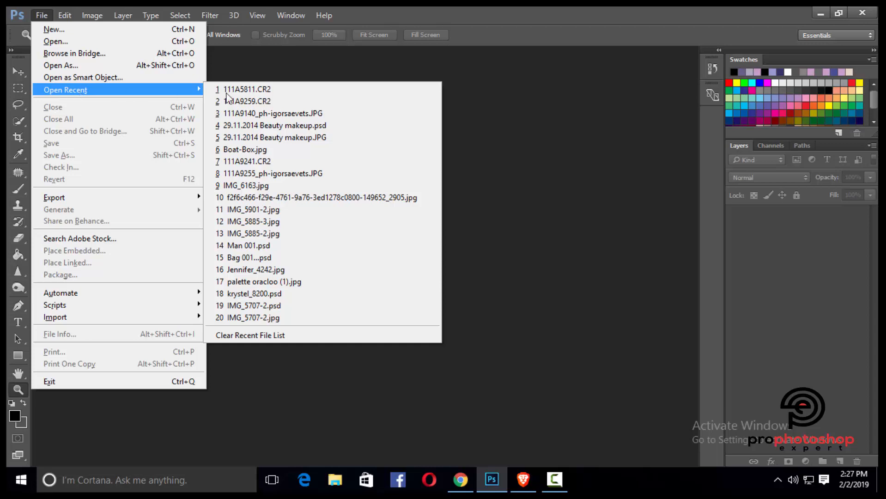
pyautogui.click(243, 89)
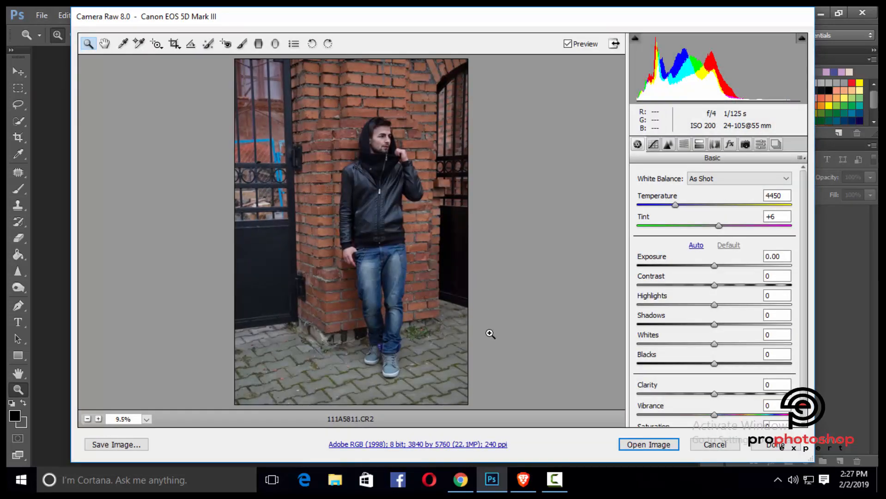
pyautogui.click(640, 445)
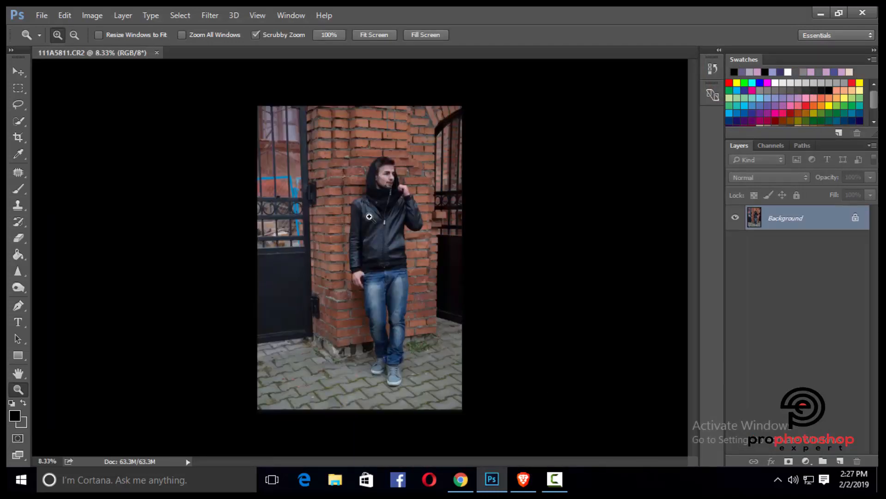
pyautogui.scroll(2, 393, 176)
pyautogui.scroll(-1, 406, 218)
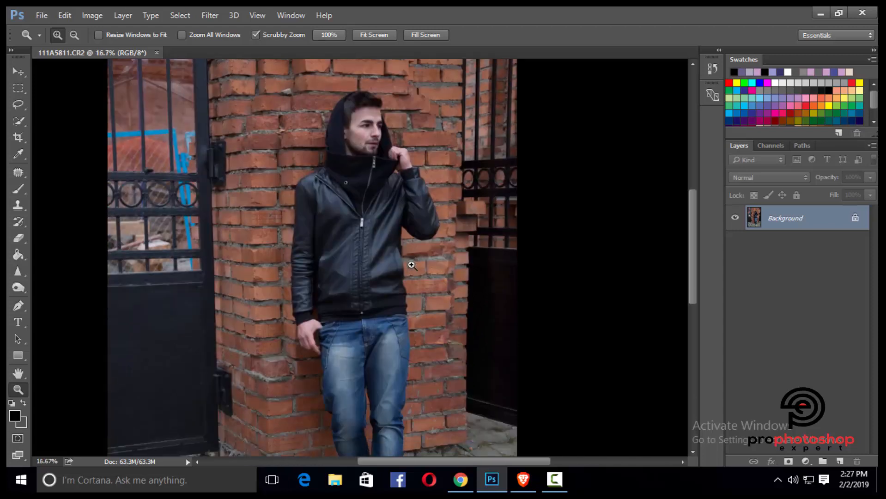
pyautogui.scroll(-1, 391, 259)
pyautogui.scroll(-1, 392, 267)
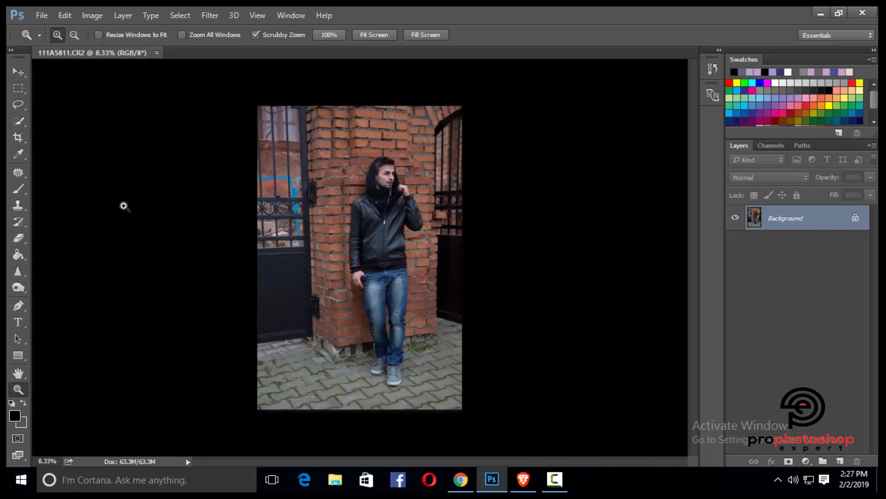
# - Crop the photo to a narrow rectangular selection around the man and the brick pillar, and deselect
pyautogui.click(20, 88)
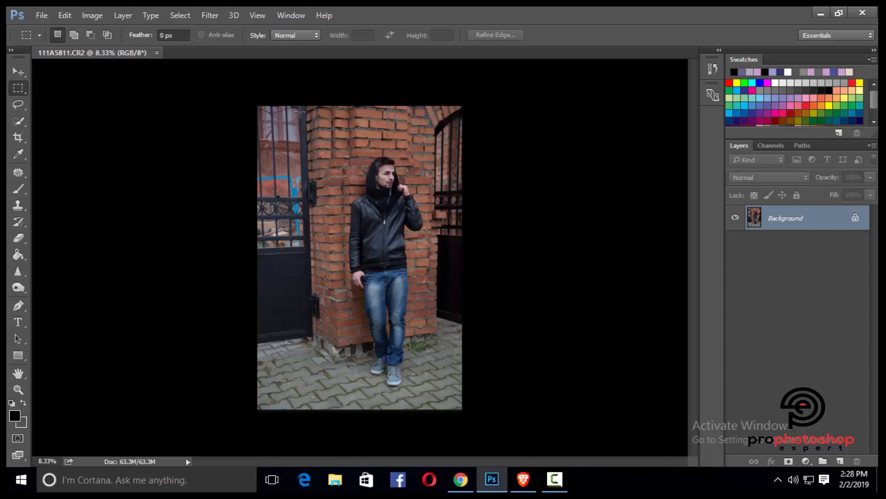
pyautogui.moveTo(312, 110); pyautogui.dragTo(433, 389)
pyautogui.hotkey('shift', 'Down')
pyautogui.hotkey('shift', 'Down')
pyautogui.hotkey('shift', 'Down')
pyautogui.hotkey('shift', 'Down')
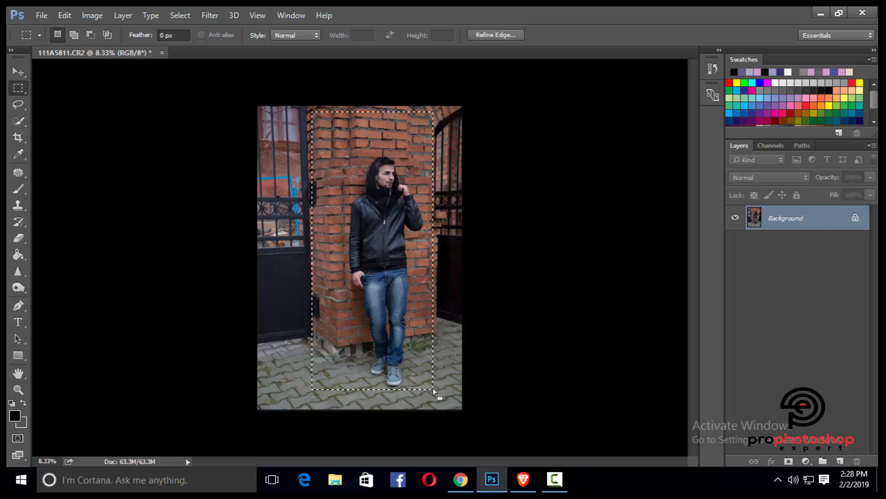
pyautogui.click(97, 16)
pyautogui.click(105, 145)
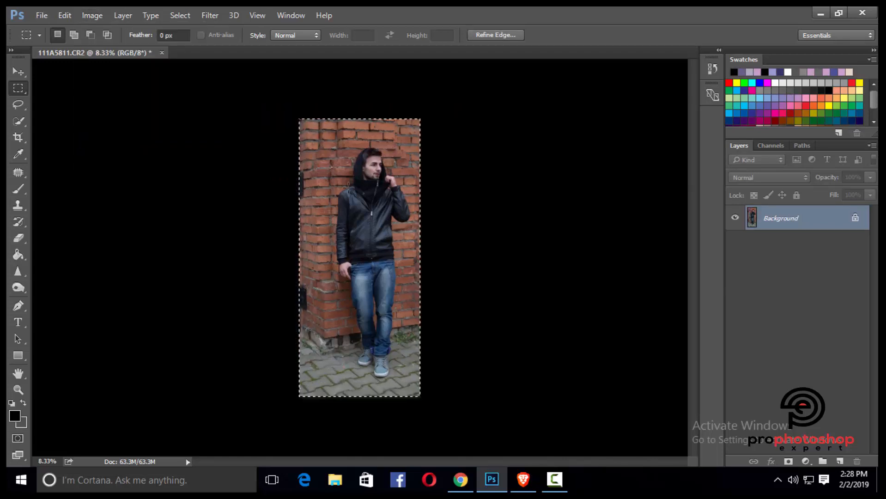
pyautogui.click(135, 262)
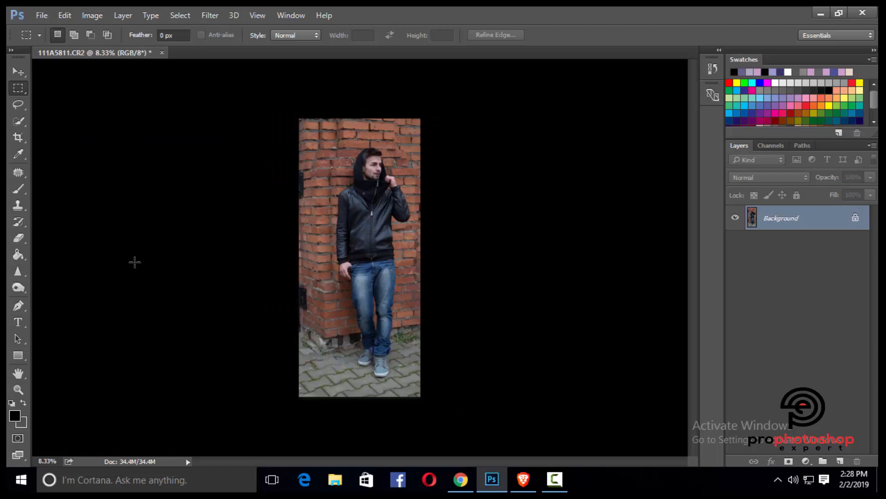
# - Examine the framing of the cropped photo around the man up close and as a whole
pyautogui.click(18, 389)
pyautogui.click(384, 191)
pyautogui.scroll(2, 437, 215)
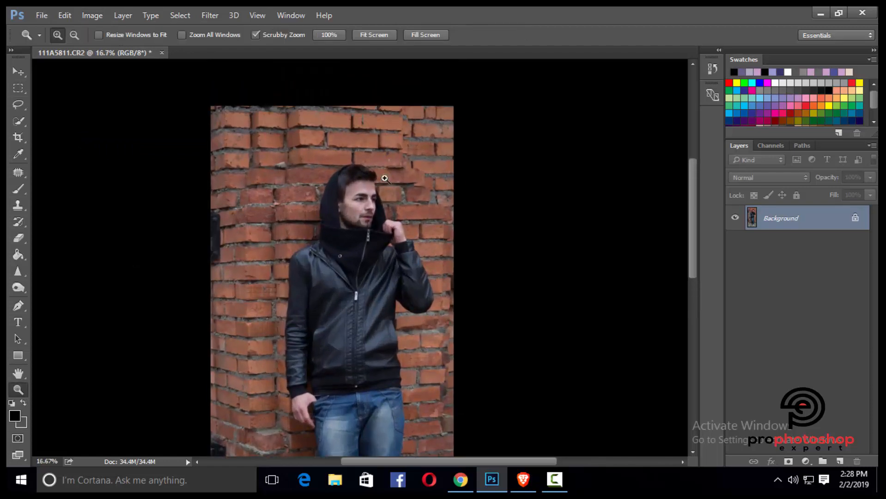
pyautogui.click(384, 178)
pyautogui.hotkey('ctrl', '-')
pyautogui.hotkey('ctrl', '-')
pyautogui.hotkey('ctrl', '-')
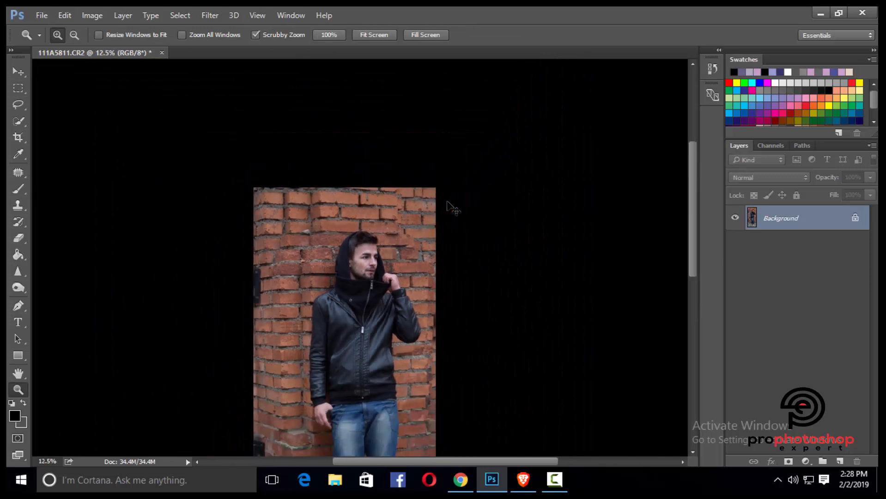
pyautogui.hotkey('ctrl', '-')
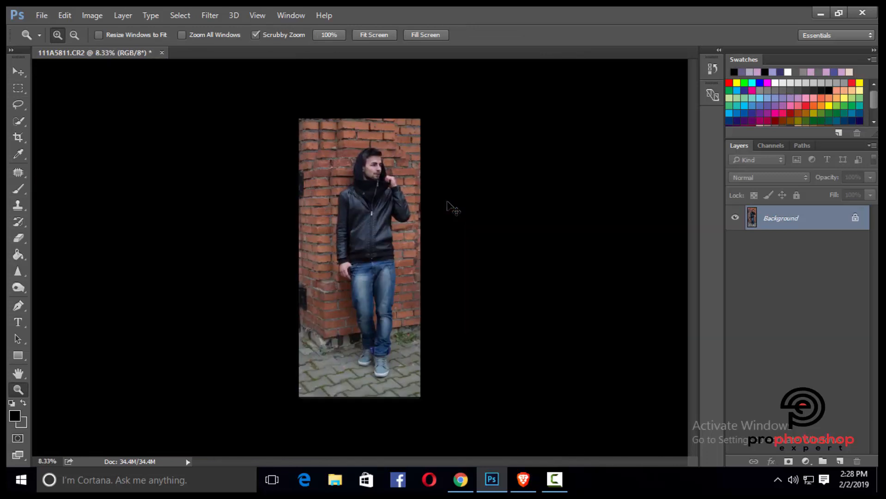
# - Undo the narrow crop and clear the selection
pyautogui.hotkey('ctrl', 'alt', 'z')
pyautogui.hotkey('ctrl', 'alt', 'z')
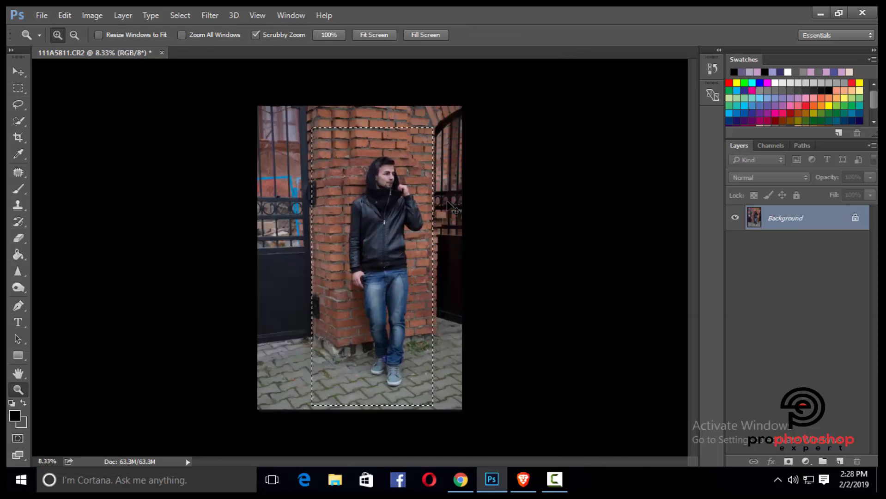
pyautogui.hotkey('ctrl', 'd')
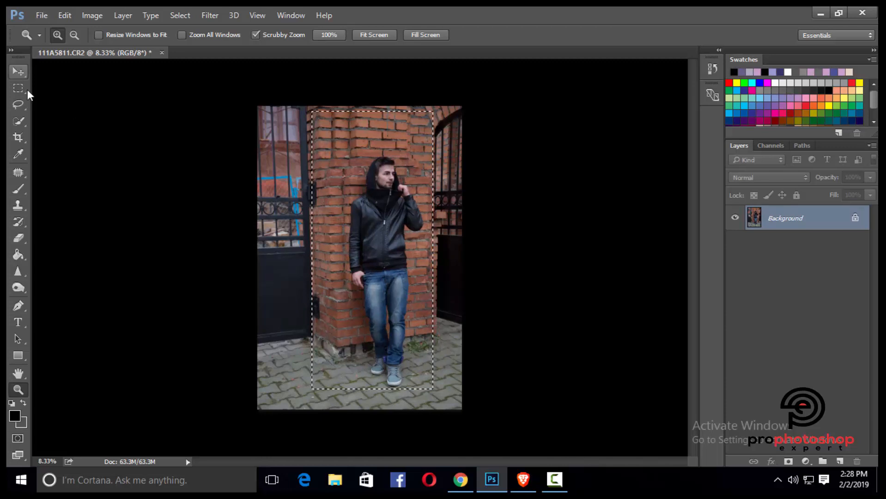
# - Crop the photo to a rectangle from the pillar's left edge to the photo's right edge, cutting off the left gate, and deselect
pyautogui.click(20, 88)
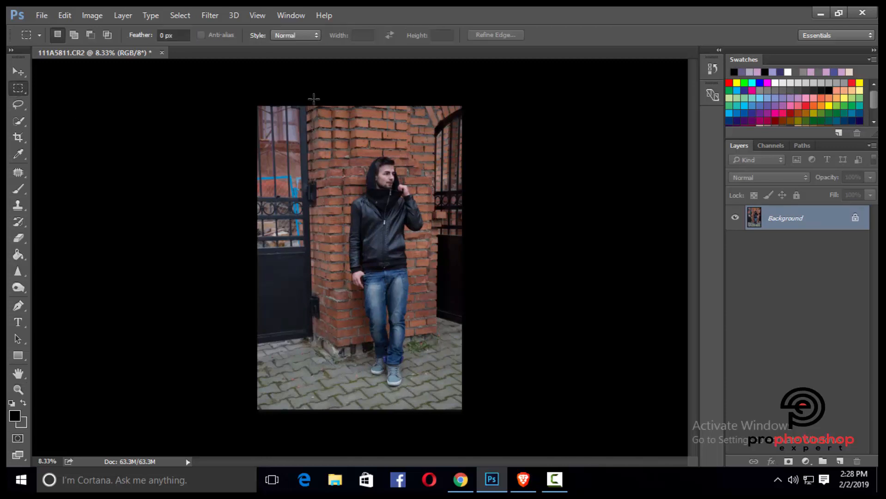
pyautogui.moveTo(314, 99); pyautogui.dragTo(479, 391)
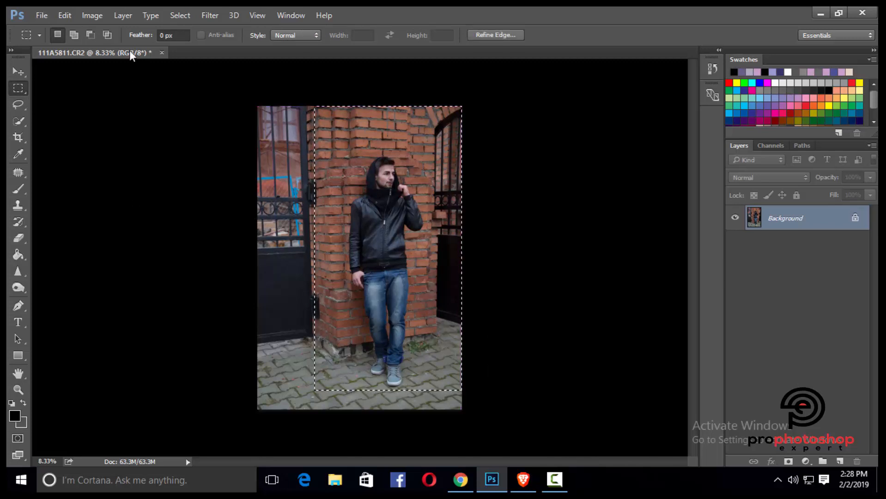
pyautogui.click(93, 15)
pyautogui.click(99, 142)
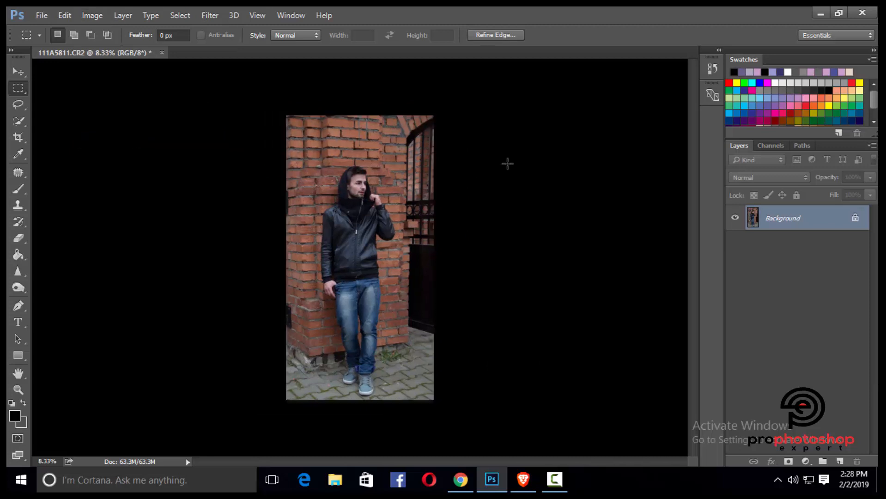
pyautogui.hotkey('ctrl', 'd')
pyautogui.hotkey('ctrl', '+')
pyautogui.hotkey('ctrl', '+')
pyautogui.hotkey('ctrl', '-')
pyautogui.hotkey('ctrl', '-')
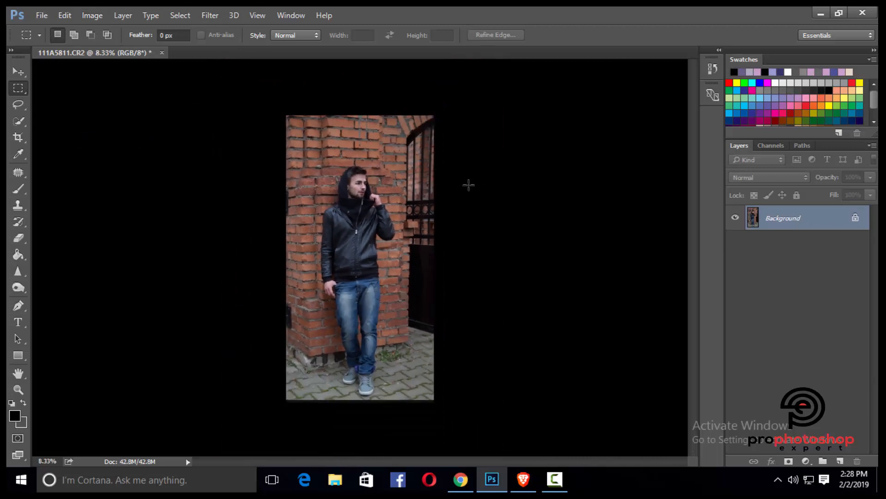
# - Crop off the strip of wall above the man with a full-width selection nudged down to the photo's lower edge
pyautogui.moveTo(281, 138); pyautogui.dragTo(507, 392)
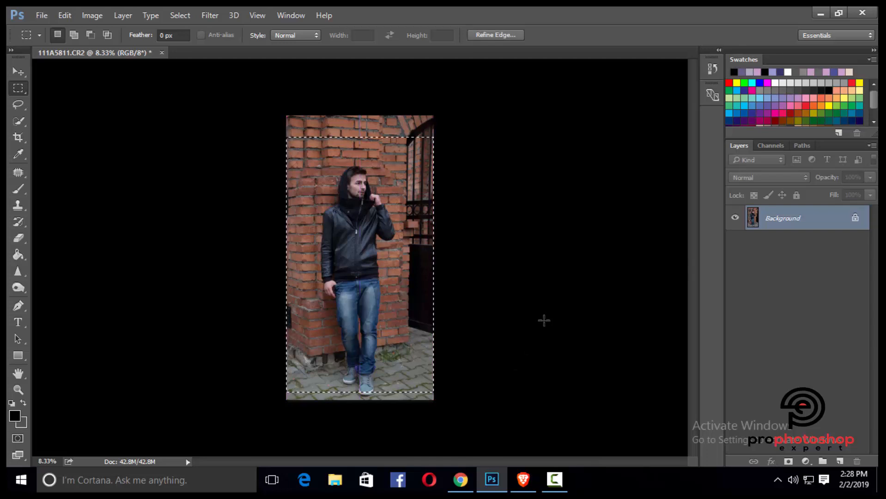
pyautogui.hotkey('shift', 'Down')
pyautogui.hotkey('shift', 'Down')
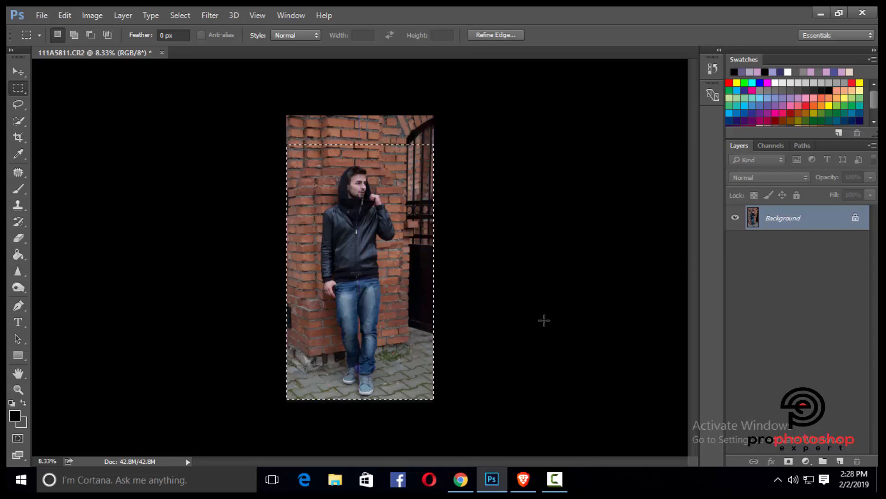
pyautogui.click(93, 16)
pyautogui.click(111, 143)
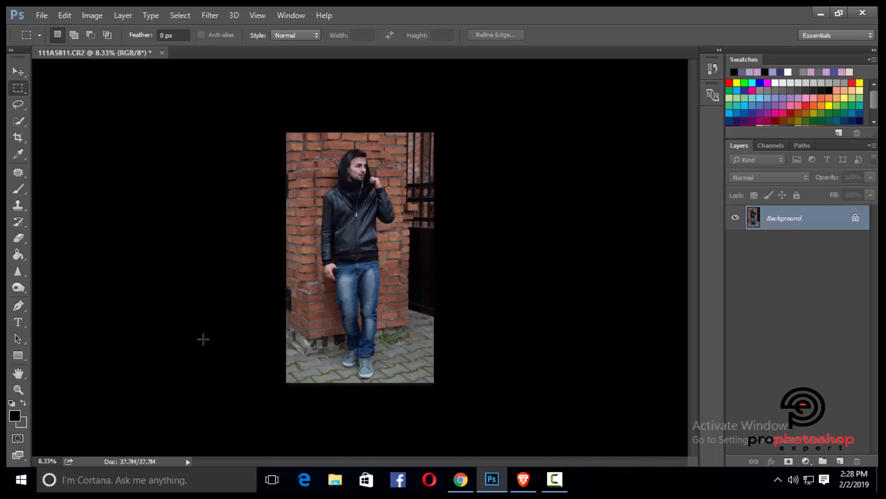
# - Duplicate the Background layer as a retouching copy
pyautogui.press('z')
pyautogui.click(435, 267)
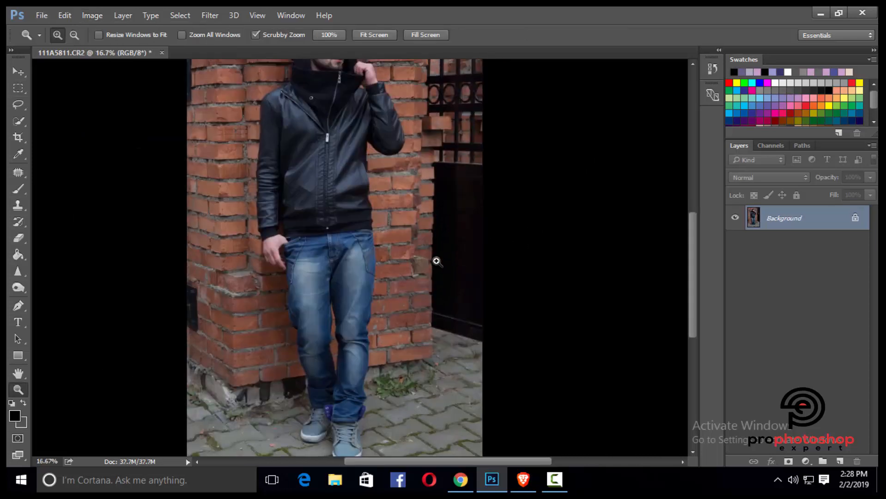
pyautogui.click(365, 296)
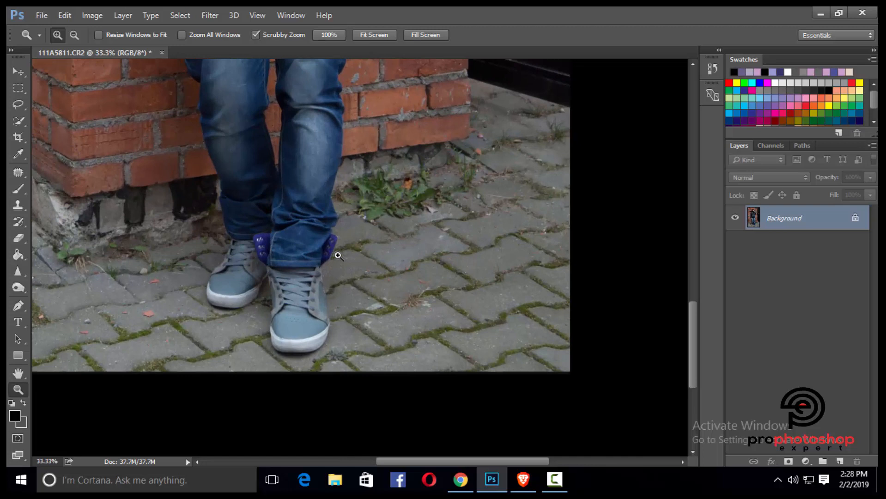
pyautogui.moveTo(499, 462); pyautogui.dragTo(457, 462)
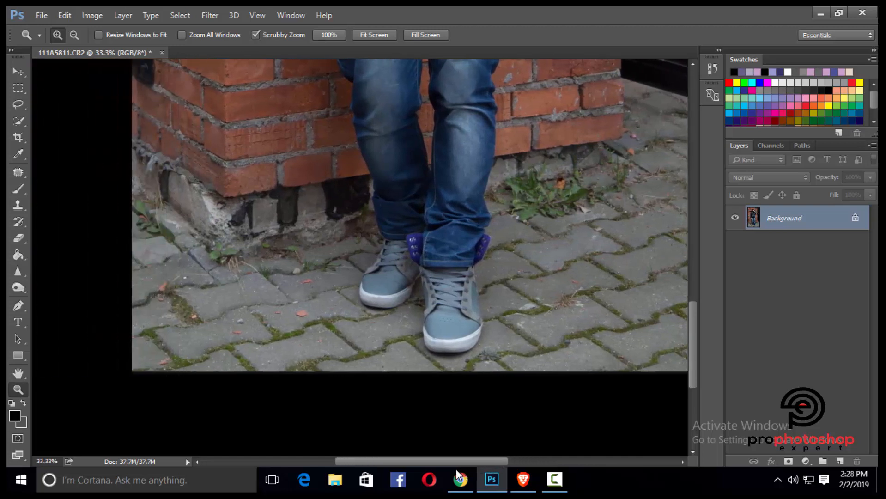
pyautogui.moveTo(454, 469)
pyautogui.hotkey('ctrl', 'j')
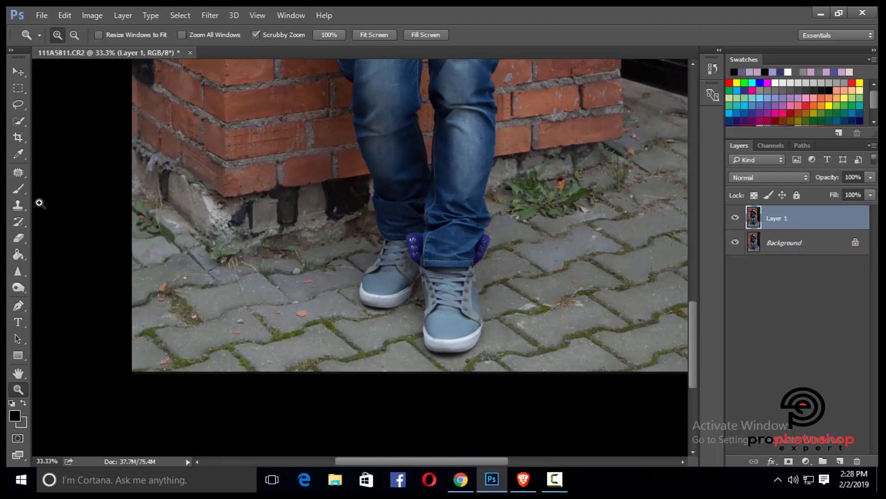
# - Remove the chips and leaf debris from the paving left of the shoes with the Content-Aware Spot Healing Brush at 20 to 30 px
pyautogui.click(21, 172)
pyautogui.rightClick(22, 173)
pyautogui.click(55, 171)
pyautogui.scroll(-2, 342, 273)
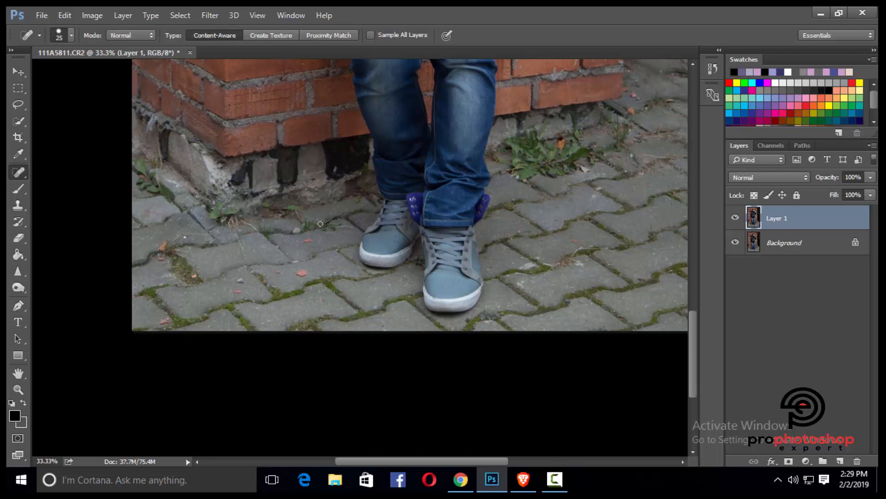
pyautogui.hotkey('ctrl', '+')
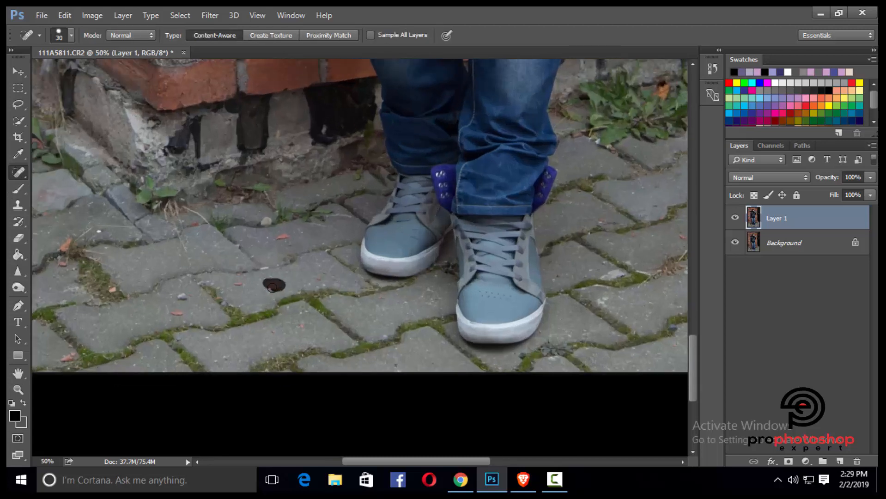
pyautogui.moveTo(272, 287); pyautogui.dragTo(274, 286)
pyautogui.press('[')
pyautogui.click(65, 243)
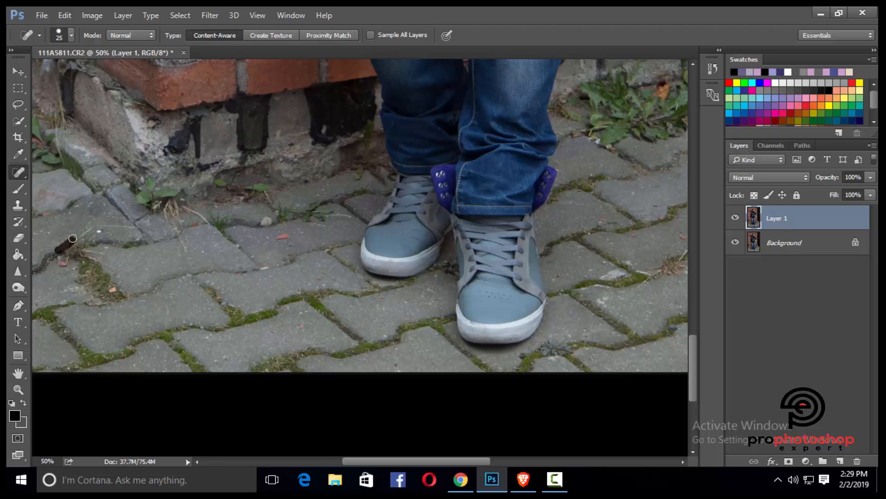
pyautogui.click(69, 261)
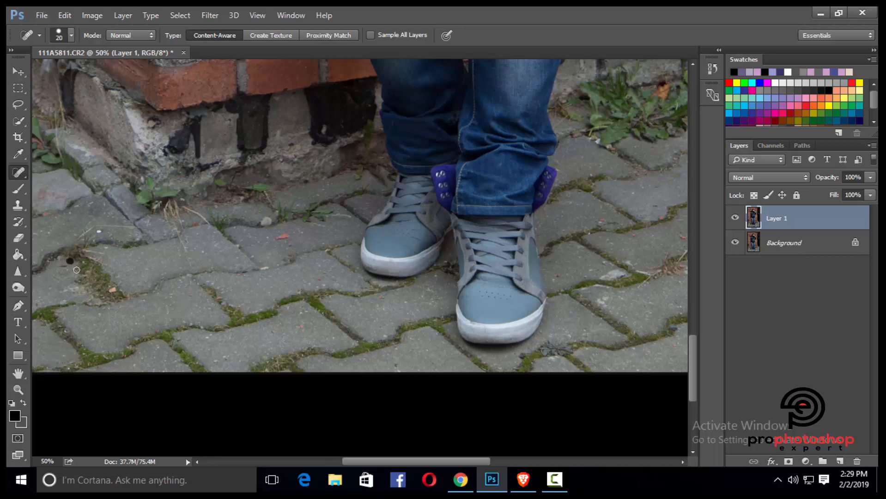
# - Heal away the pebble, the red chip and the dry stalks on the paving between the pillar base and the left shoe
pyautogui.click(267, 219)
pyautogui.moveTo(283, 237); pyautogui.dragTo(274, 235)
pyautogui.moveTo(184, 208); pyautogui.dragTo(203, 217)
pyautogui.press('[')
pyautogui.scroll(1, 537, 349)
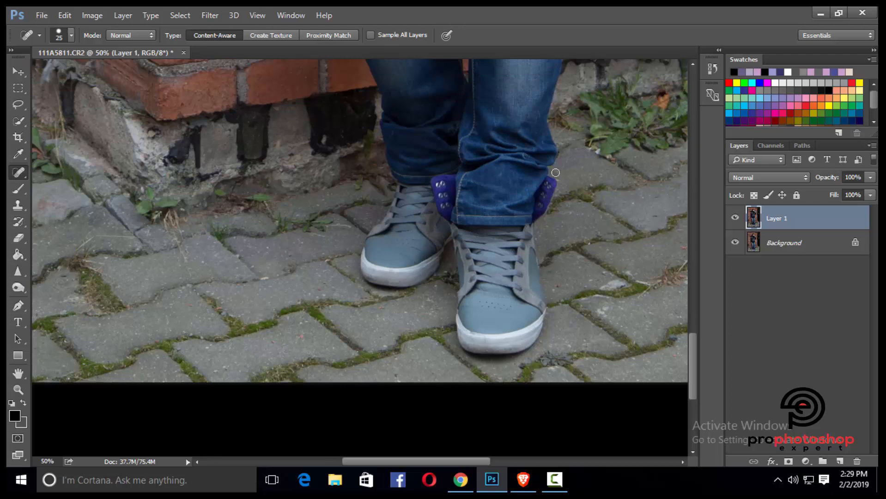
# - Heal out the orange leaf in the weeds and the orange and pink stones by the pillar corner, using a 20 to 25 px brush
pyautogui.press(']')
pyautogui.hotkey('ctrl', '-')
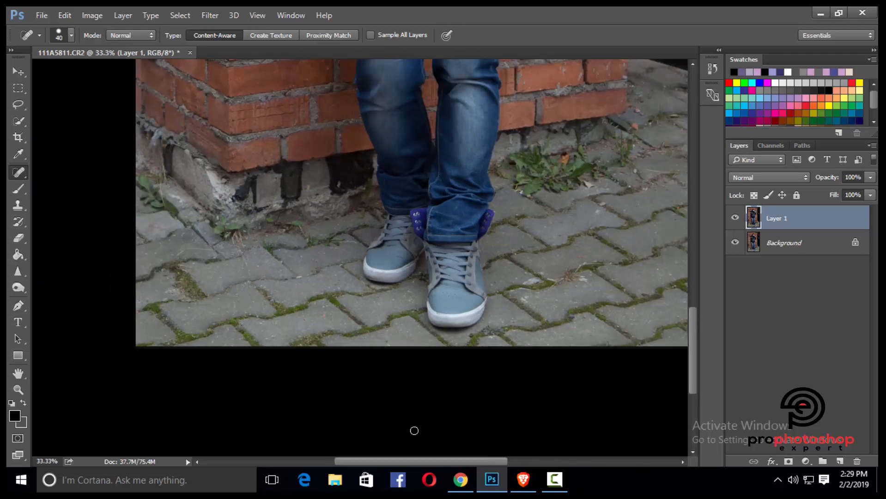
pyautogui.hscroll(3, 443, 420)
pyautogui.hotkey('ctrl', '+')
pyautogui.hotkey('ctrl', '+')
pyautogui.scroll(1, 425, 250)
pyautogui.press('[')
pyautogui.press('[')
pyautogui.press('[')
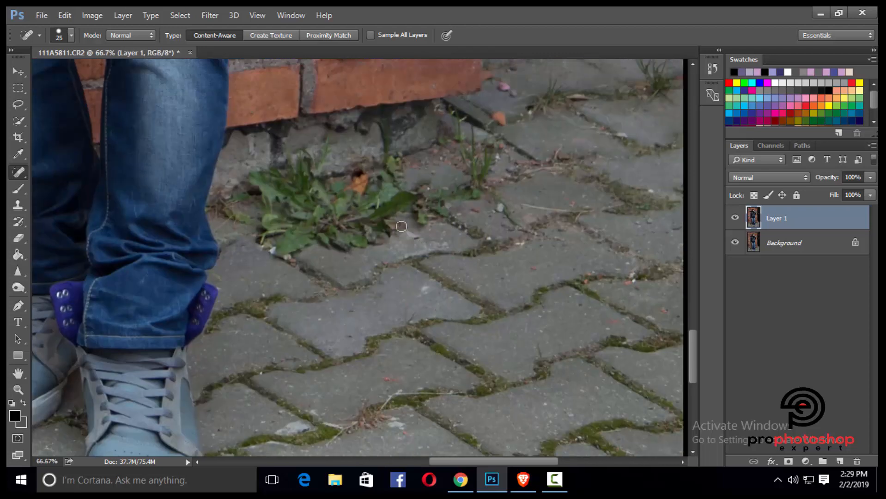
pyautogui.click(359, 181)
pyautogui.scroll(1, 508, 186)
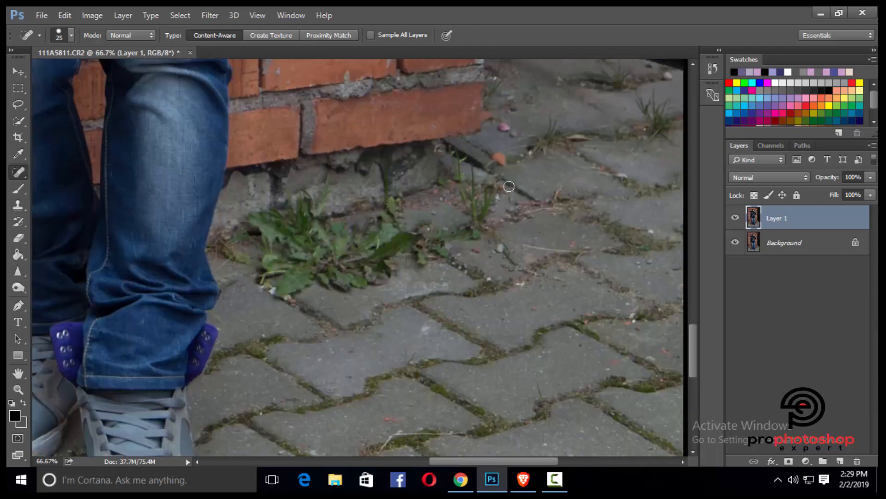
pyautogui.moveTo(498, 157); pyautogui.dragTo(503, 125)
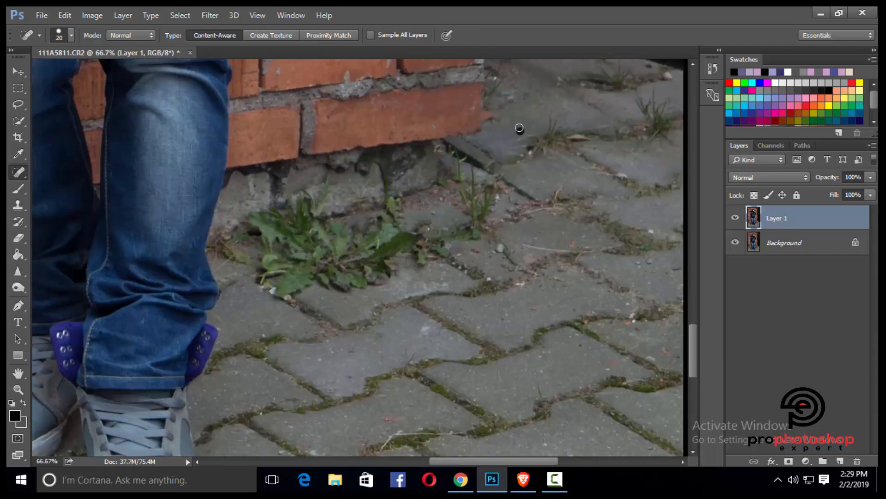
pyautogui.scroll(-1, 499, 217)
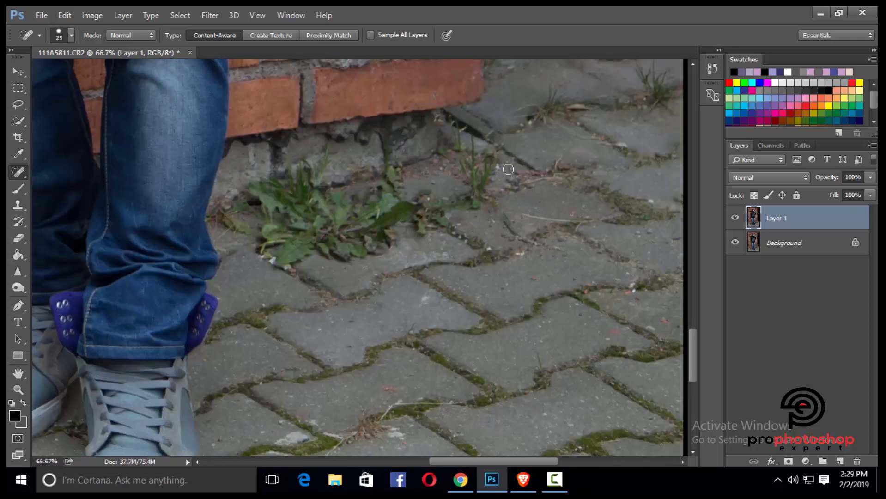
# - Heal out the small debris by the pillar corner and the pale chip under the weeds, using a 20 to 25 px brush
pyautogui.press('[')
pyautogui.moveTo(508, 169); pyautogui.dragTo(537, 173)
pyautogui.moveTo(634, 142); pyautogui.dragTo(597, 140)
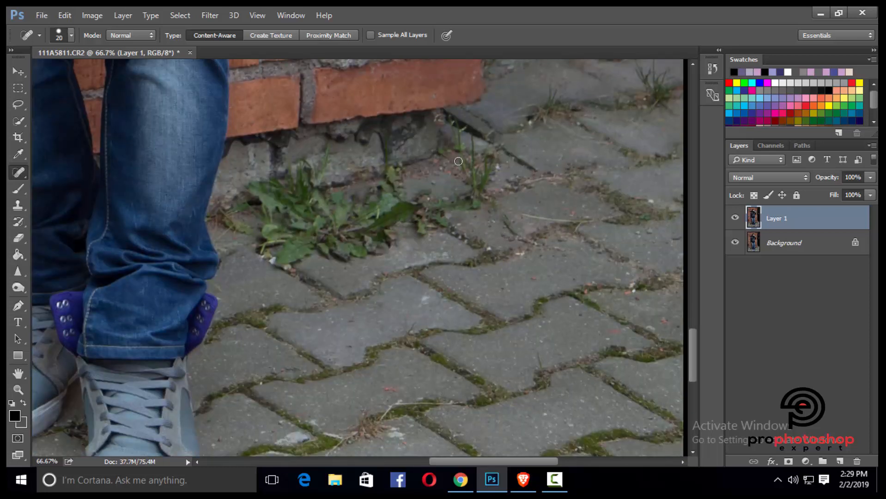
pyautogui.click(429, 180)
pyautogui.moveTo(295, 271); pyautogui.dragTo(269, 259)
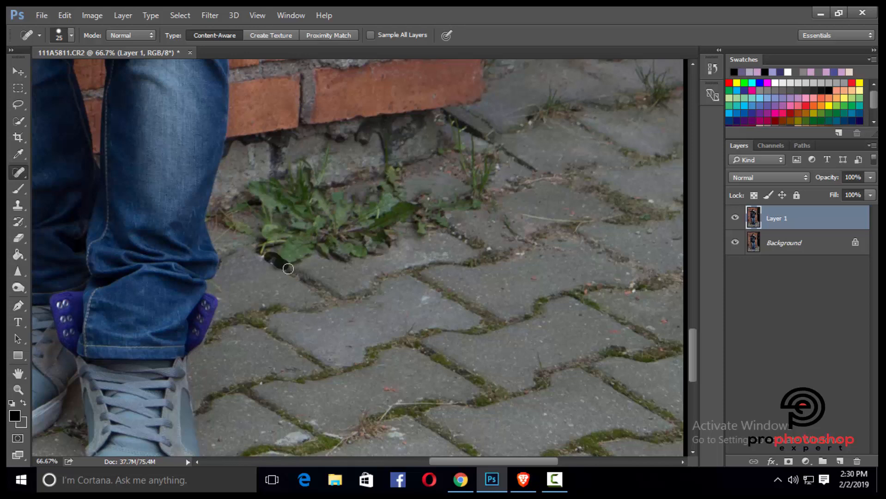
pyautogui.press(']')
pyautogui.press(']')
pyautogui.press(']')
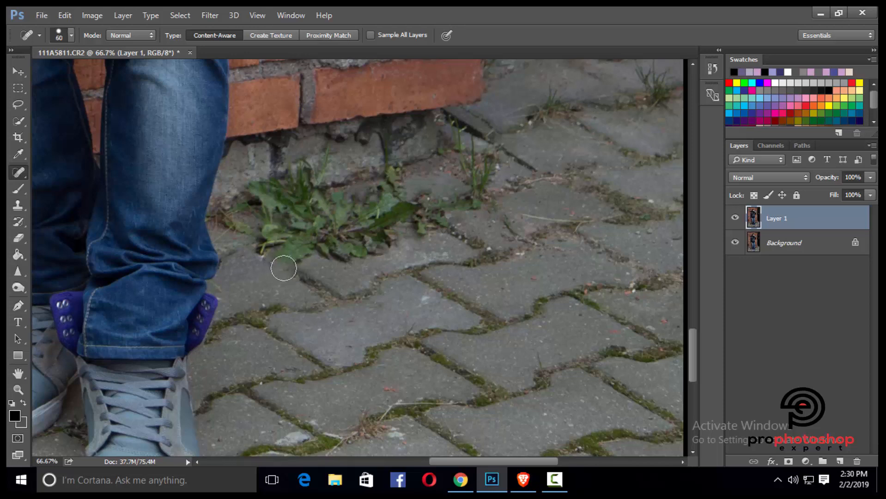
# - Heal away the small blue chip in the mossy joint and the red specks on the paving, using a 25 px brush
pyautogui.scroll(-2, 276, 260)
pyautogui.press('[')
pyautogui.press('[')
pyautogui.press('[')
pyautogui.scroll(-6, 323, 277)
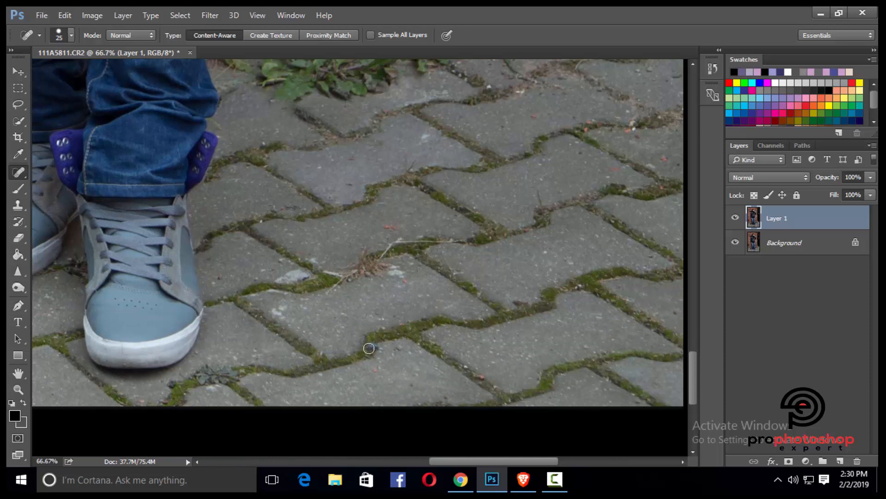
pyautogui.click(375, 348)
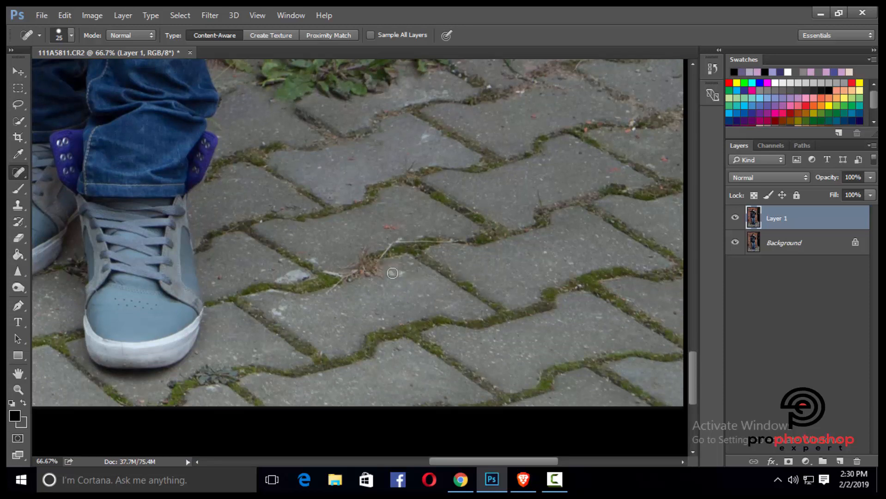
# - Remove the dry grass clump from the paving joint beside the front shoe with the brush enlarged to 35 and 45 px
pyautogui.press(']')
pyautogui.press(']')
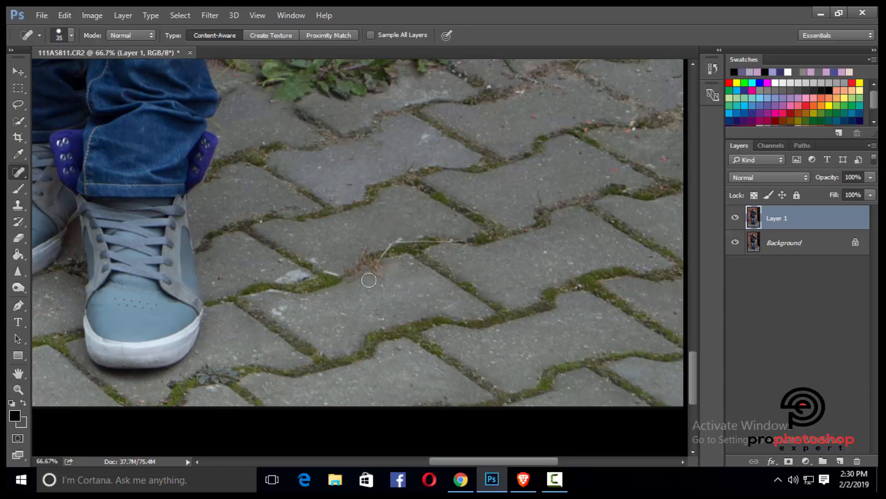
pyautogui.press(']')
pyautogui.press(']')
pyautogui.moveTo(381, 273); pyautogui.dragTo(369, 251)
pyautogui.click(347, 280)
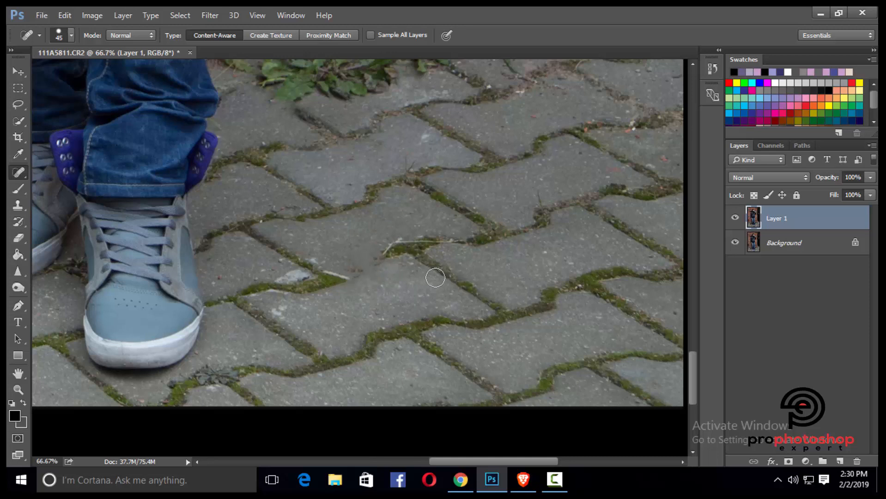
# - Rebuild the missing paving joint where the clump was by cloning moss from a nearby joint with the Clone Stamp at 90 px
pyautogui.scroll(-1, 435, 278)
pyautogui.scroll(1, 217, 286)
pyautogui.click(18, 205)
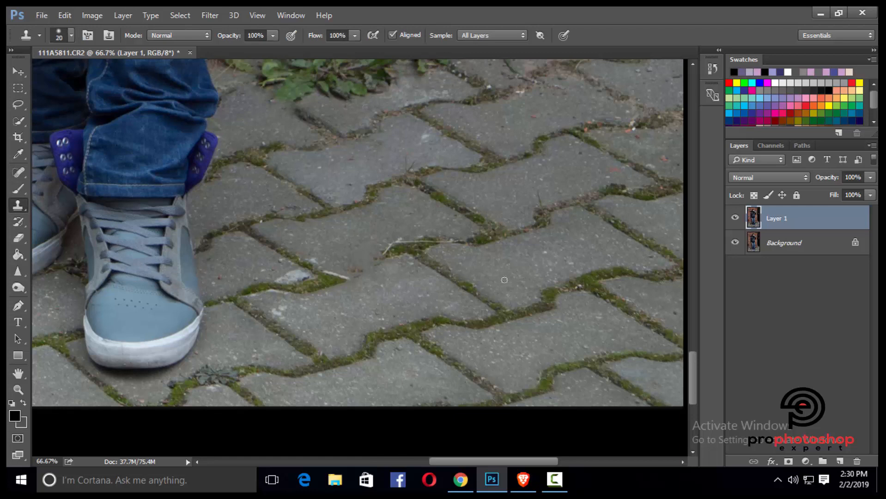
pyautogui.press(']')
pyautogui.press(']')
pyautogui.press(']')
pyautogui.press(']')
pyautogui.press(']')
pyautogui.press(']')
pyautogui.press(']')
pyautogui.keyDown('alt'); pyautogui.click(484, 241); pyautogui.keyUp('alt')
pyautogui.click(366, 265)
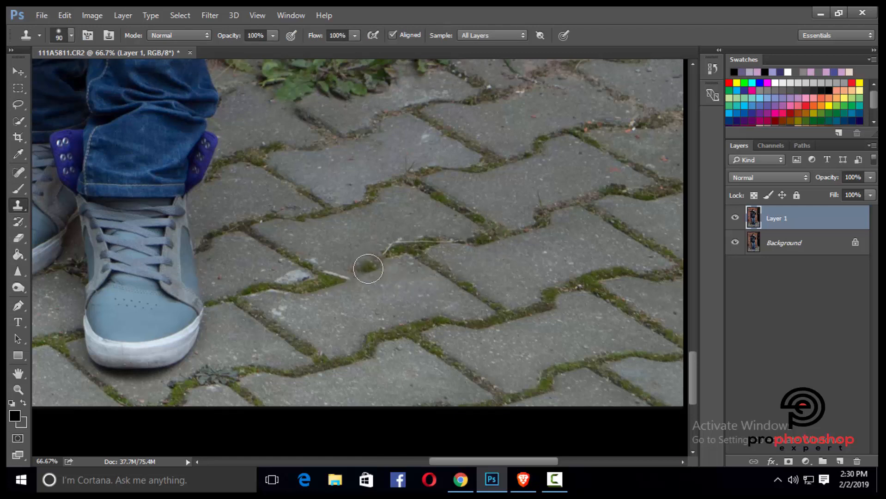
pyautogui.moveTo(366, 265)
pyautogui.mouseDown()
pyautogui.moveTo(358, 263)
pyautogui.moveTo(382, 257)
pyautogui.mouseUp()
# - Extend the cloned moss over the pale stalk to close the gap in the joint, reducing the Clone Stamp brush to 50 and 20 px
pyautogui.scroll(-1, 418, 352)
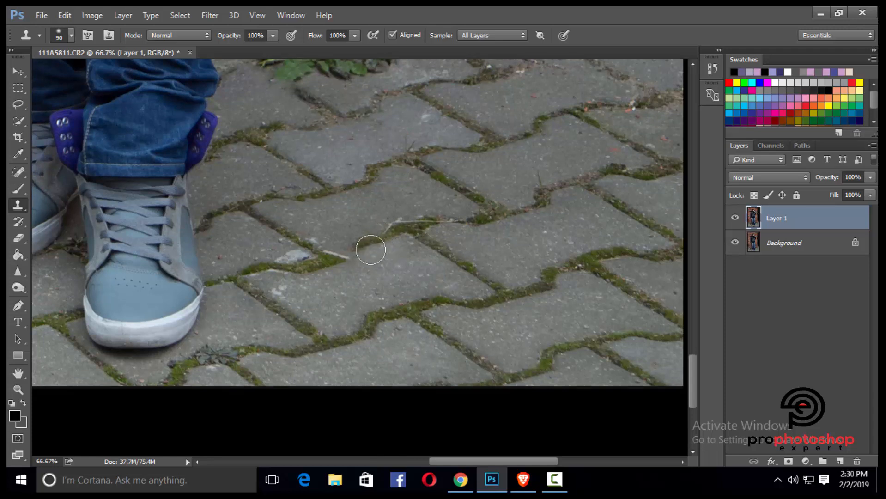
pyautogui.scroll(1, 472, 294)
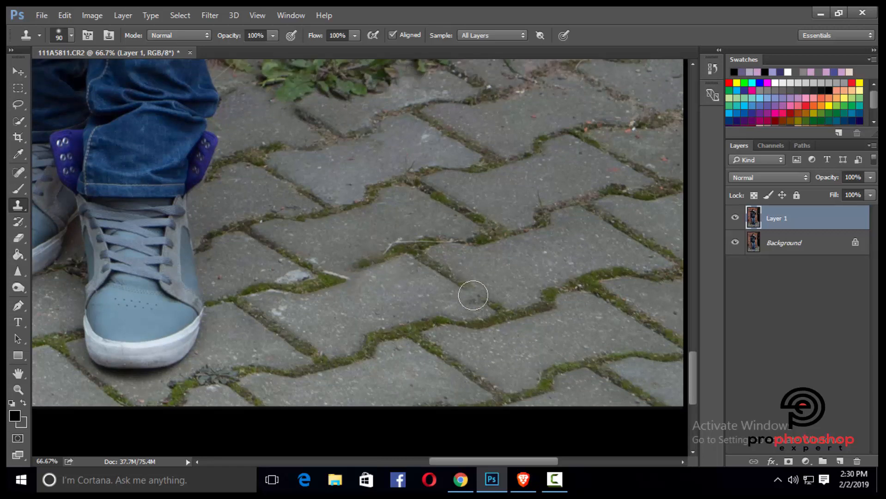
pyautogui.scroll(-2, 472, 295)
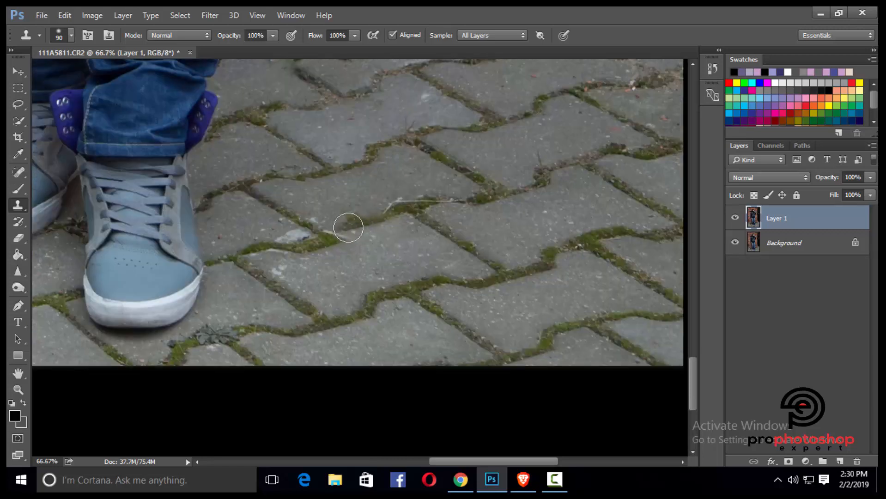
pyautogui.scroll(1, 423, 238)
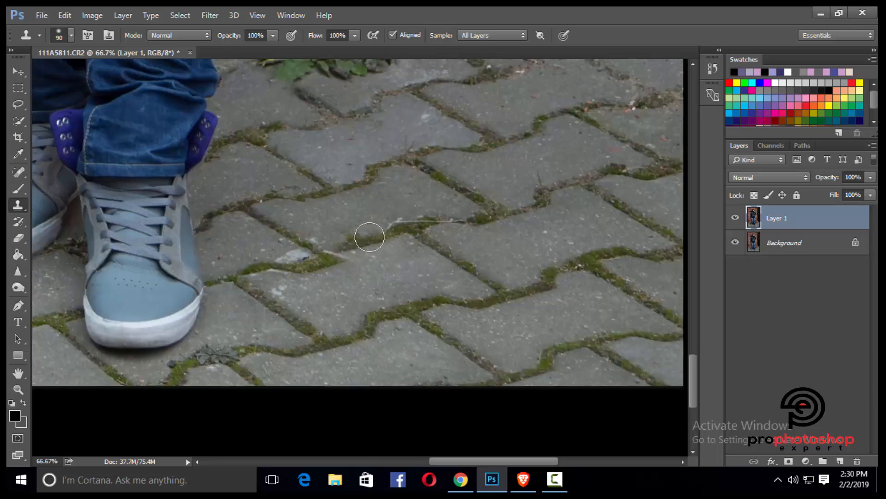
pyautogui.scroll(-1, 520, 314)
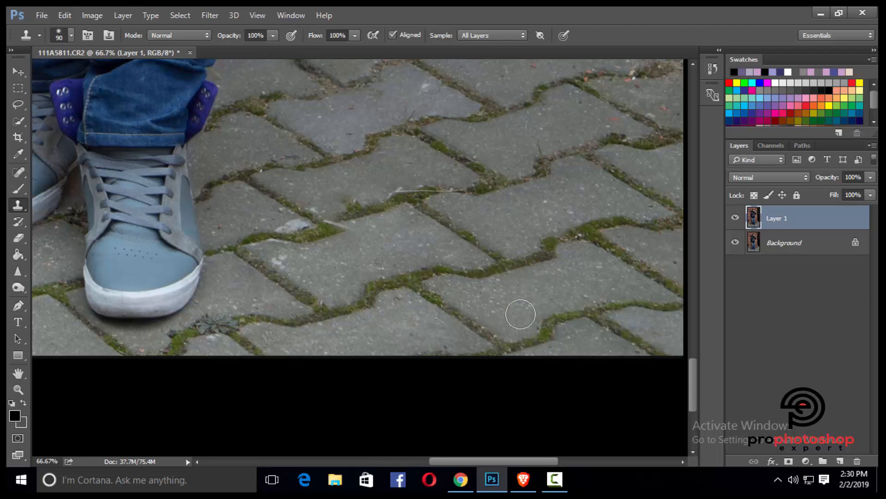
pyautogui.scroll(1, 471, 302)
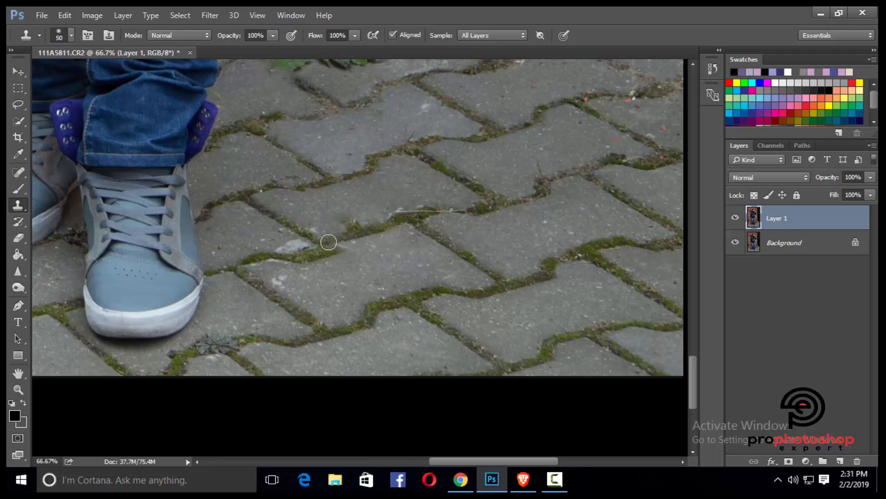
pyautogui.scroll(-1, 475, 231)
pyautogui.scroll(2, 475, 231)
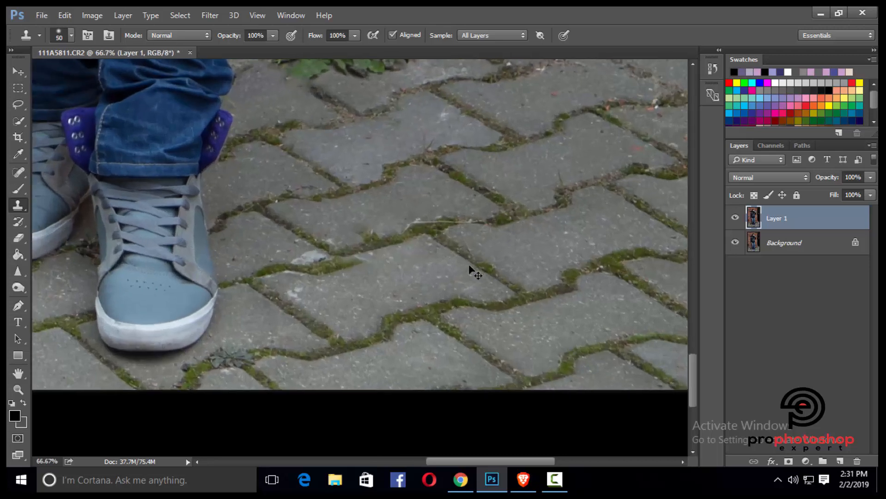
pyautogui.press('[')
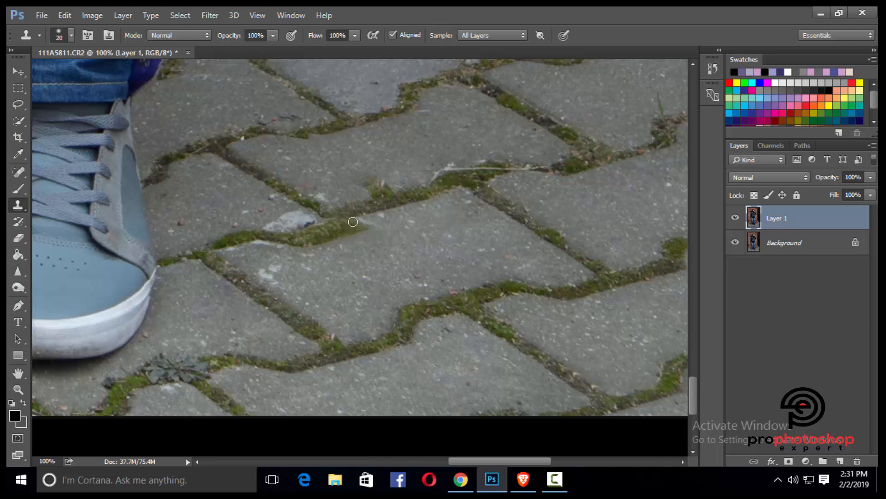
# - Heal the red chips and the small grass blade out of the paving near the photo's right edge with a 10 to 15 px Spot Healing Brush
pyautogui.scroll(-3, 528, 234)
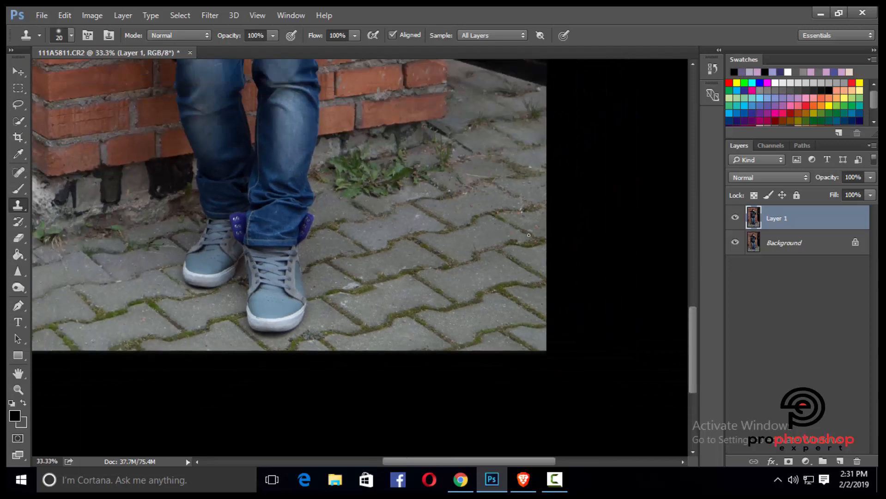
pyautogui.scroll(4, 529, 235)
pyautogui.moveTo(435, 461); pyautogui.dragTo(486, 461)
pyautogui.hotkey('ctrl', '+')
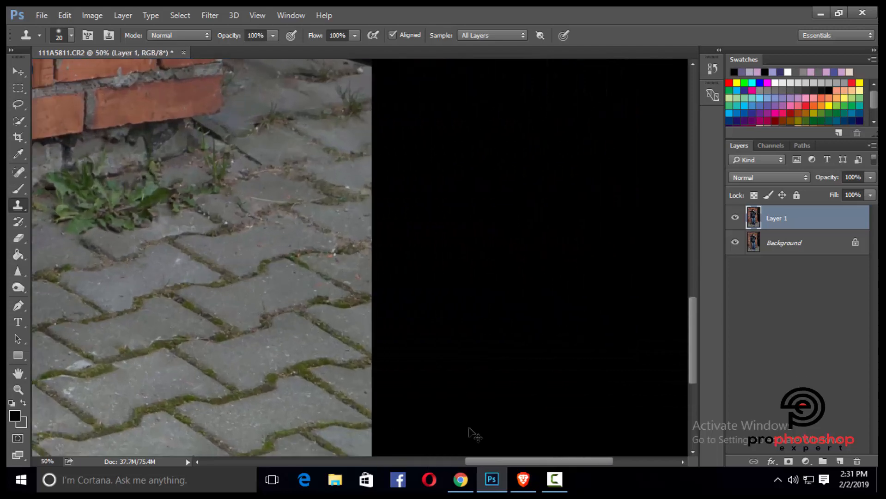
pyautogui.hotkey('ctrl', '+')
pyautogui.hotkey('ctrl', '+')
pyautogui.press('j')
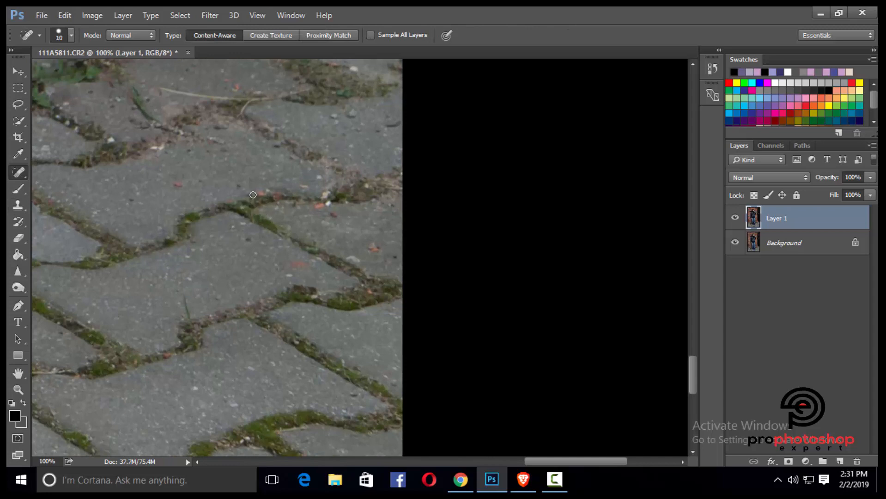
pyautogui.moveTo(178, 185); pyautogui.dragTo(194, 184)
pyautogui.press('[')
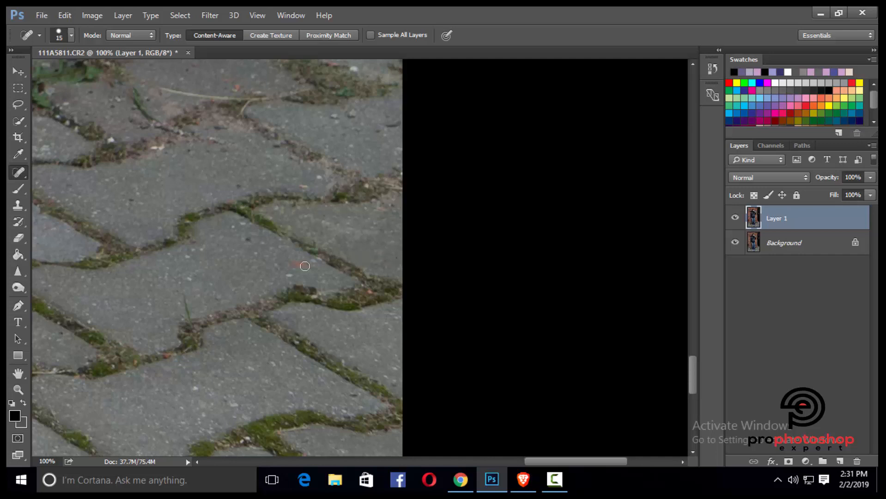
pyautogui.moveTo(184, 291); pyautogui.dragTo(188, 319)
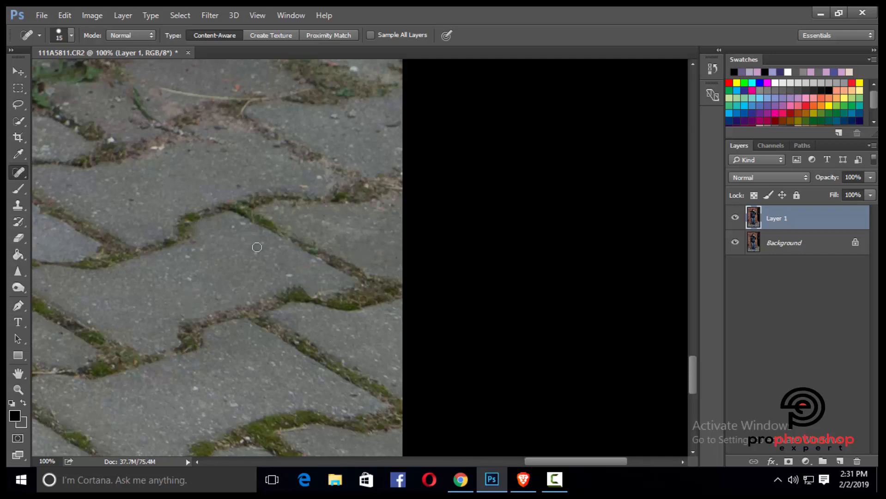
# - Heal out the long dry stalk and the pale pebbles on the slabs near the photo's right edge, using a 10 to 15 px brush
pyautogui.scroll(3, 257, 248)
pyautogui.moveTo(156, 152); pyautogui.dragTo(239, 157)
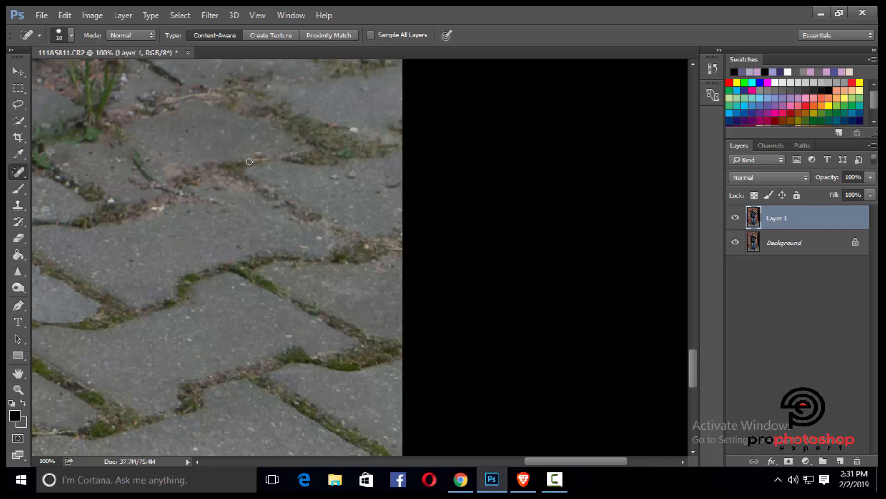
pyautogui.moveTo(354, 129); pyautogui.dragTo(330, 131)
pyautogui.click(345, 149)
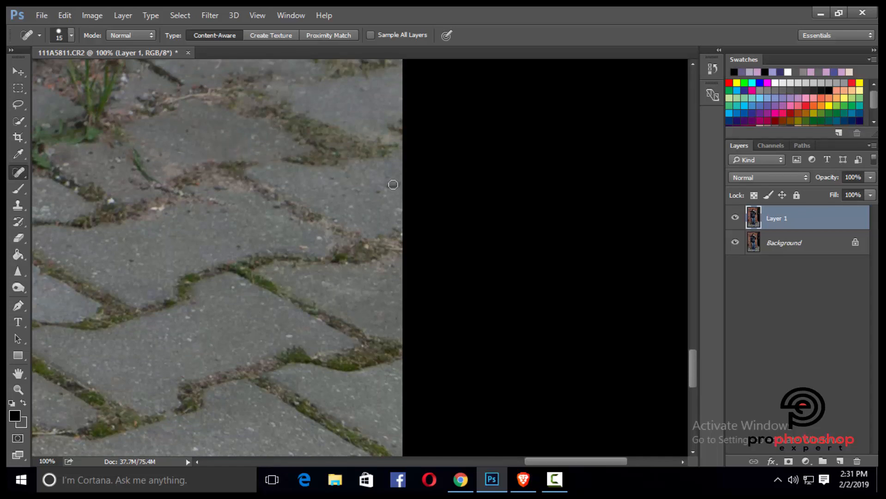
# - Heal away the dark twig, the green blade and the pale crumbs along the joint below the grass tuft with a 15 px brush
pyautogui.moveTo(221, 201)
pyautogui.mouseDown()
pyautogui.moveTo(166, 188)
pyautogui.moveTo(131, 144)
pyautogui.mouseUp()
pyautogui.click(219, 189)
pyautogui.moveTo(123, 182)
pyautogui.mouseDown()
pyautogui.moveTo(141, 186)
pyautogui.moveTo(113, 200)
pyautogui.mouseUp()
pyautogui.moveTo(152, 209); pyautogui.dragTo(165, 208)
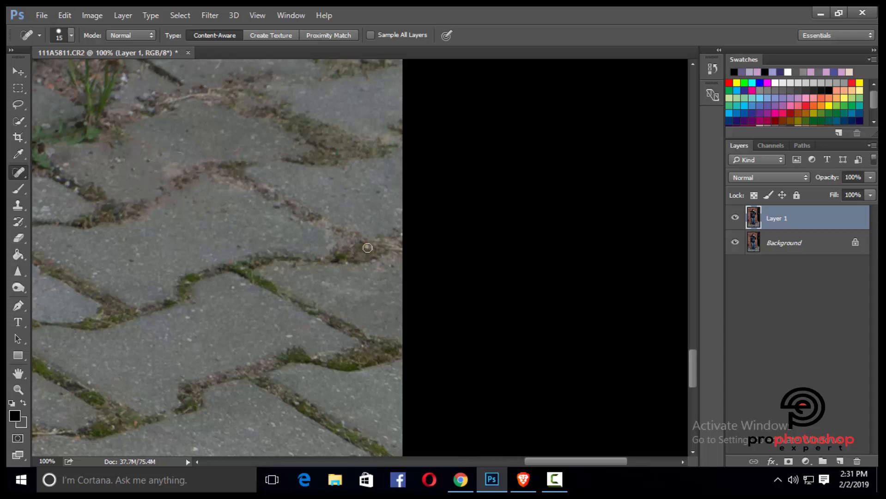
pyautogui.moveTo(393, 262); pyautogui.dragTo(392, 262)
# - Remove the curved dry twig and the debris around it from the joint beside the grass tuft
pyautogui.scroll(3, 256, 189)
pyautogui.moveTo(140, 159)
pyautogui.mouseDown()
pyautogui.moveTo(166, 162)
pyautogui.moveTo(191, 155)
pyautogui.moveTo(208, 163)
pyautogui.moveTo(225, 150)
pyautogui.moveTo(172, 167)
pyautogui.mouseUp()
pyautogui.press('[')
pyautogui.click(207, 164)
pyautogui.click(221, 151)
pyautogui.click(200, 157)
pyautogui.click(226, 158)
# - Heal the remaining stray specks on the slab beside the grass tuft at the pillar corner
pyautogui.moveTo(181, 224); pyautogui.dragTo(182, 228)
pyautogui.click(116, 224)
pyautogui.scroll(2, 146, 227)
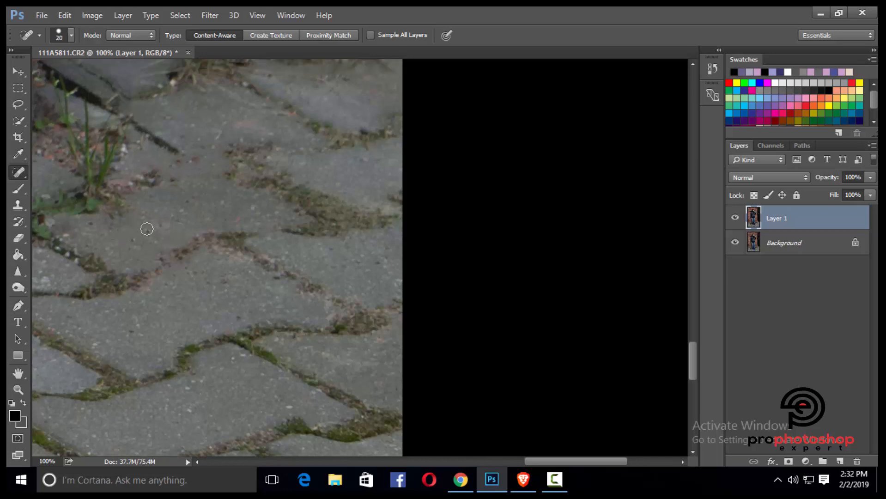
pyautogui.moveTo(141, 201); pyautogui.dragTo(151, 199)
pyautogui.scroll(2, 169, 162)
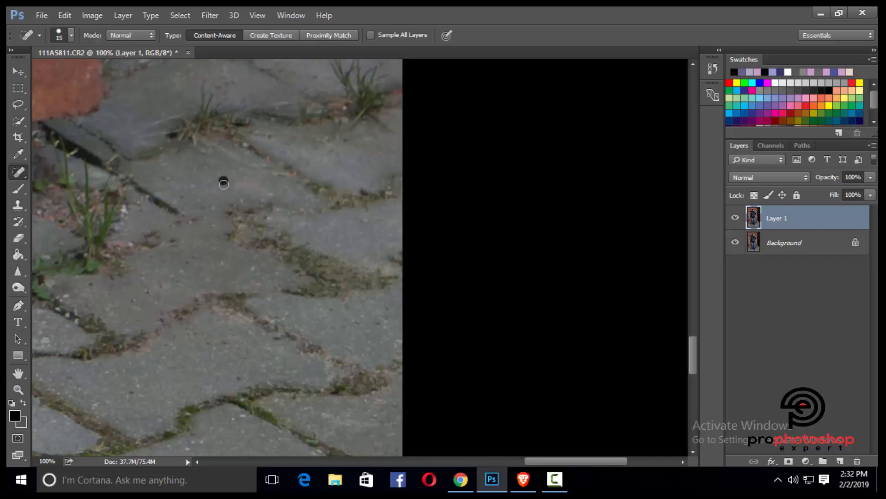
# - Heal out the pale pebble and the dark stone below the dark beam at the far edge of the paving, using a 20 px brush
pyautogui.scroll(5, 332, 194)
pyautogui.press(']')
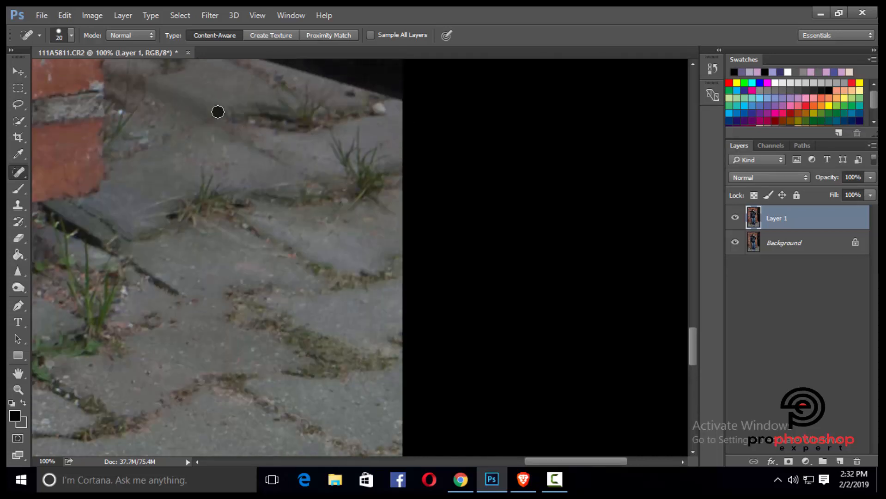
pyautogui.moveTo(387, 114); pyautogui.dragTo(375, 110)
pyautogui.click(353, 96)
pyautogui.hotkey('ctrl', '-')
pyautogui.scroll(-2, 282, 160)
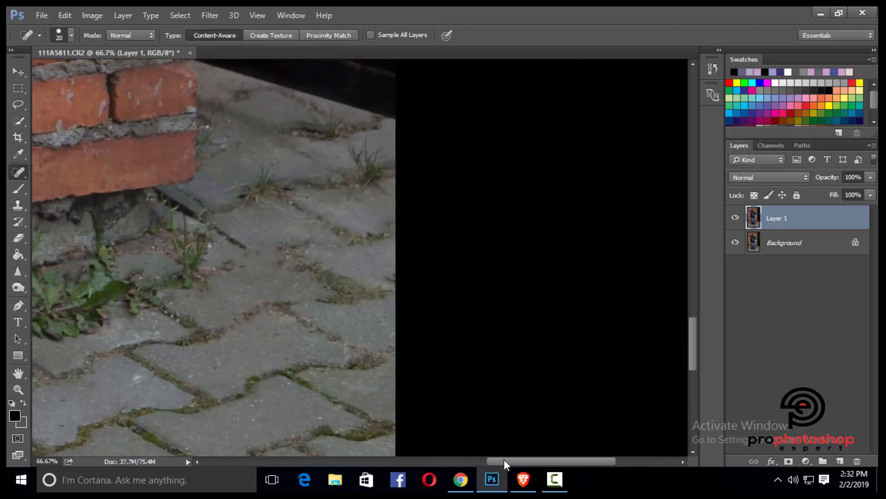
# - Heal the pale specks in the paving joint just beside the weeds with a 15 px brush
pyautogui.moveTo(504, 462); pyautogui.dragTo(492, 461)
pyautogui.scroll(-3, 481, 409)
pyautogui.hotkey('ctrl', '+')
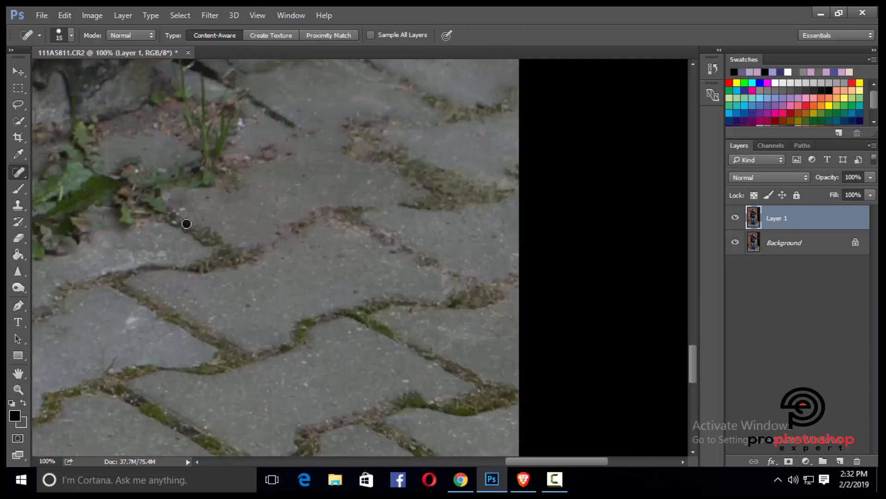
pyautogui.click(186, 223)
pyautogui.scroll(3, 174, 197)
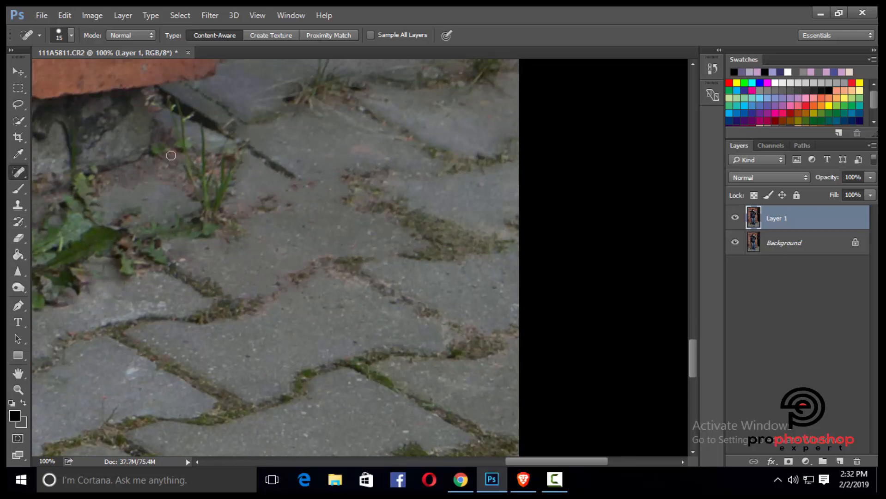
# - Heal out the pale dry stalk lying across the mossy joint beside the front shoe, using a 15 px brush, and check the cleaned paving
pyautogui.hotkey('ctrl', '-')
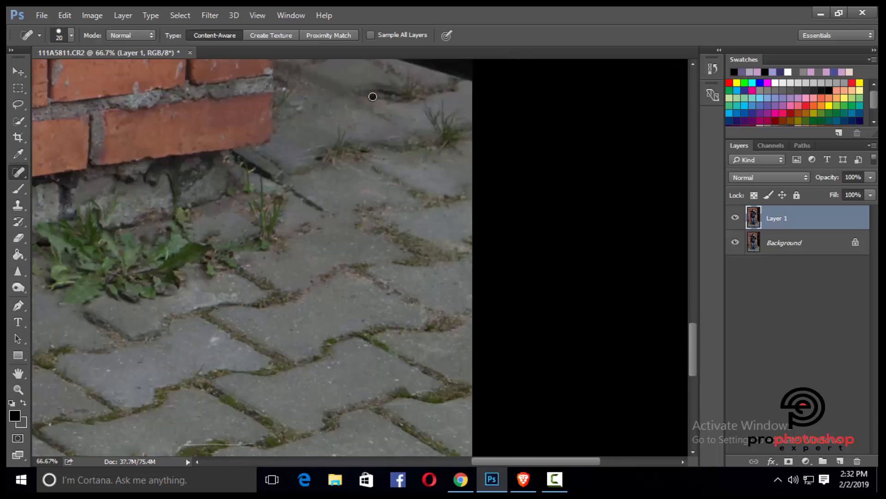
pyautogui.hotkey('ctrl', '-')
pyautogui.scroll(-2, 330, 277)
pyautogui.hotkey('ctrl', '+')
pyautogui.press('[')
pyautogui.moveTo(200, 294); pyautogui.dragTo(205, 294)
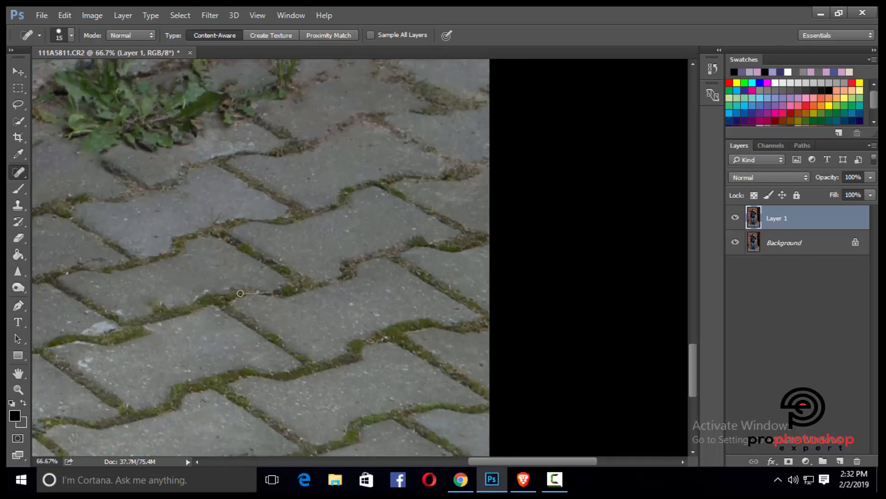
pyautogui.hotkey('ctrl', '-')
pyautogui.hotkey('ctrl', '-')
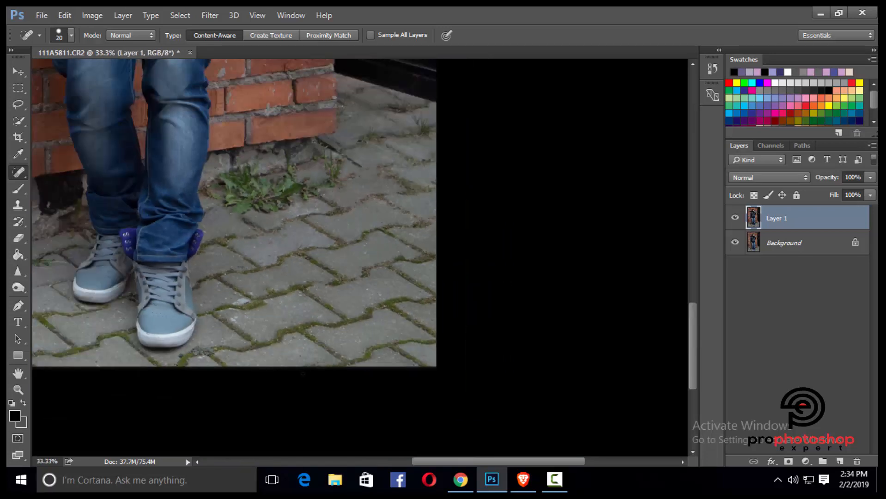
pyautogui.hotkey('ctrl', '+')
pyautogui.hotkey('ctrl', '+')
pyautogui.scroll(-1, 353, 419)
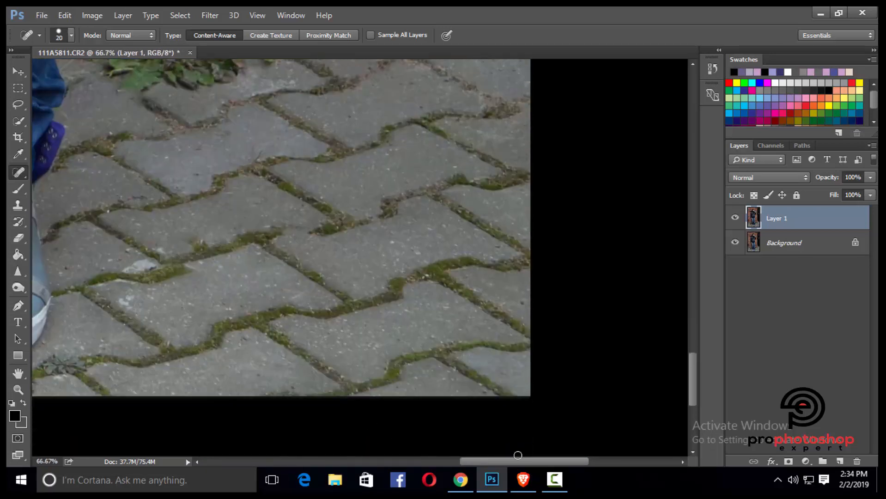
# - Heal the reddish, dark and pale specks on the slab beside the front shoe, using a 10 px or smaller brush
pyautogui.hscroll(-2, 499, 460)
pyautogui.hotkey('ctrl', '+')
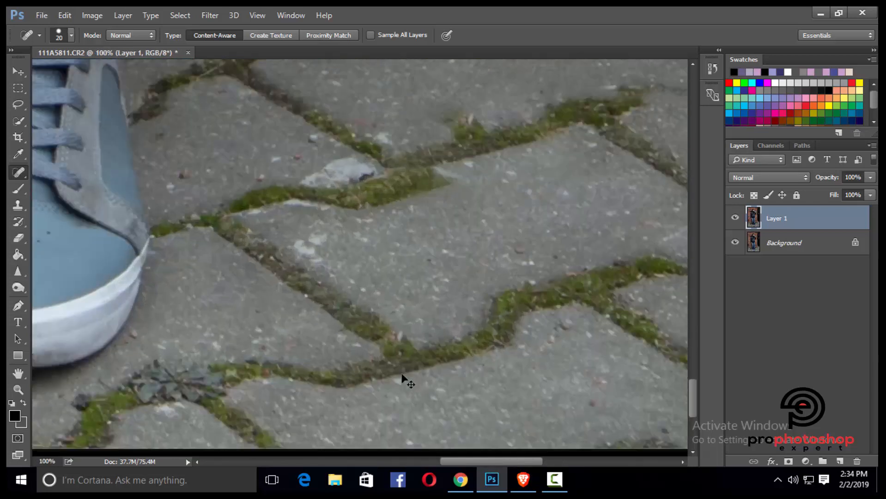
pyautogui.hotkey('ctrl', '+')
pyautogui.press('[')
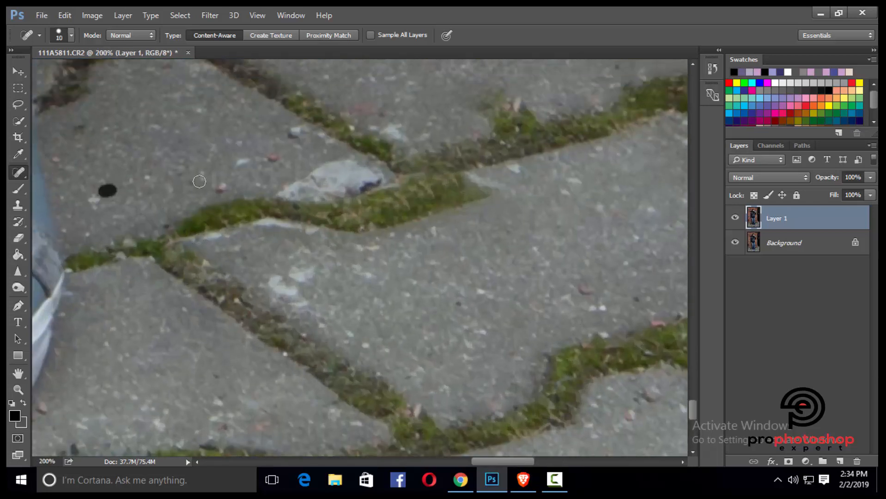
pyautogui.click(221, 188)
pyautogui.click(273, 157)
pyautogui.click(292, 131)
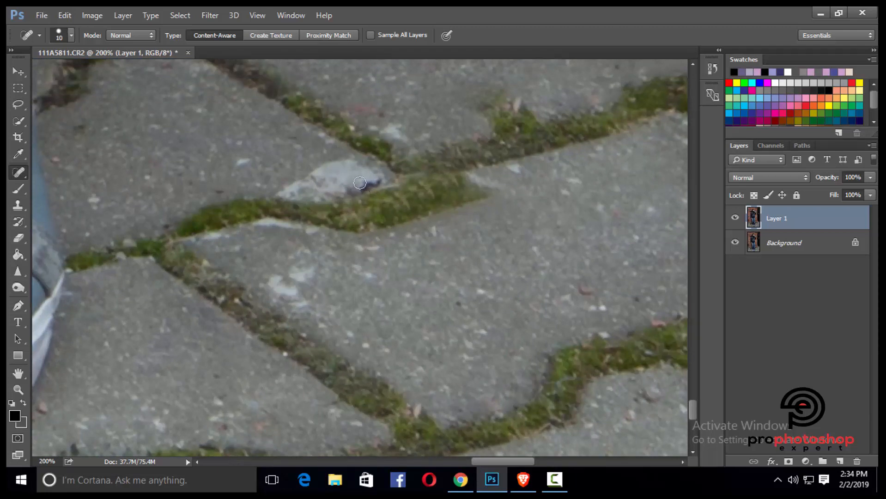
pyautogui.press('[')
pyautogui.click(244, 158)
pyautogui.moveTo(214, 192); pyautogui.dragTo(239, 184)
pyautogui.click(204, 174)
# - Heal the reddish and pale specks on the large neighbouring slab and the dark debris on the slab in front of it
pyautogui.moveTo(510, 176); pyautogui.dragTo(524, 166)
pyautogui.press('[')
pyautogui.click(623, 299)
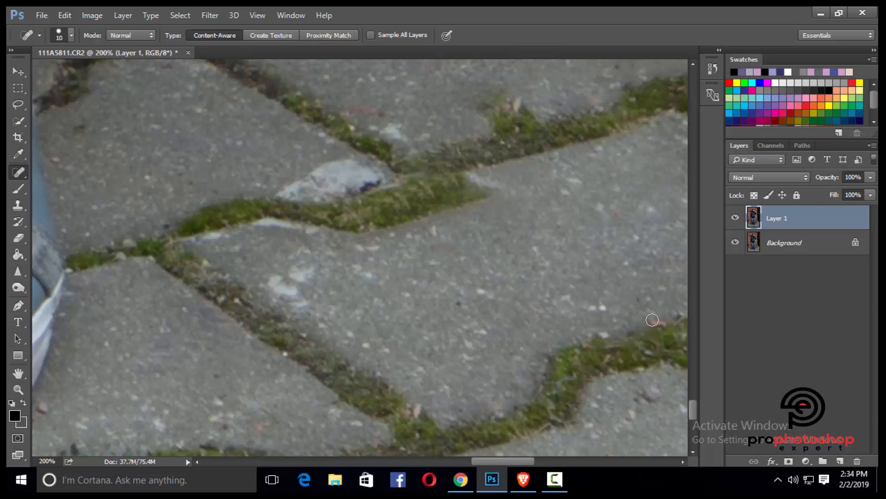
pyautogui.hotkey('ctrl', '-')
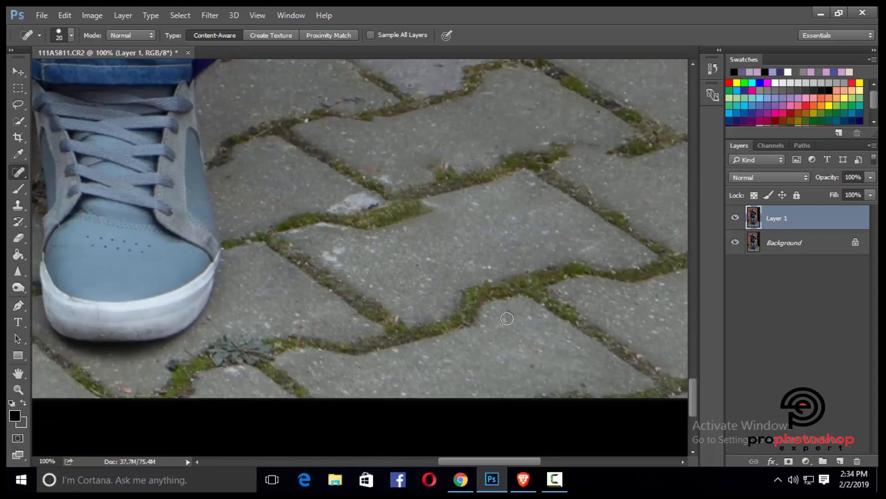
pyautogui.click(546, 323)
pyautogui.scroll(-2, 231, 331)
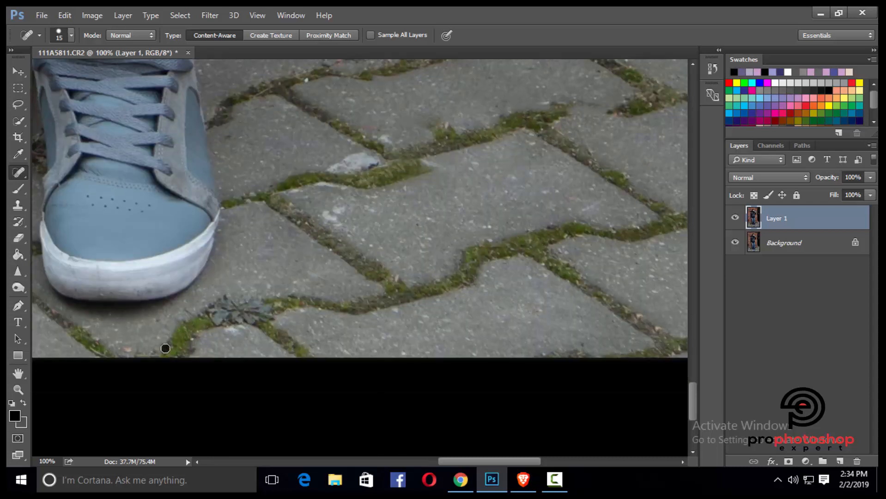
pyautogui.scroll(2, 259, 327)
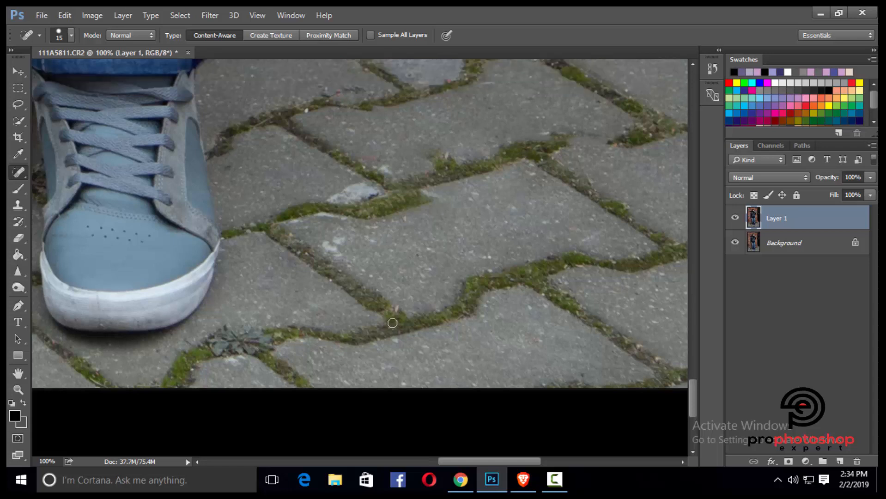
# - Heal out the white patch on the large slab and the pale streak along its mossy edge with a 10–15 px brush
pyautogui.hotkey('ctrl', '+')
pyautogui.press(']')
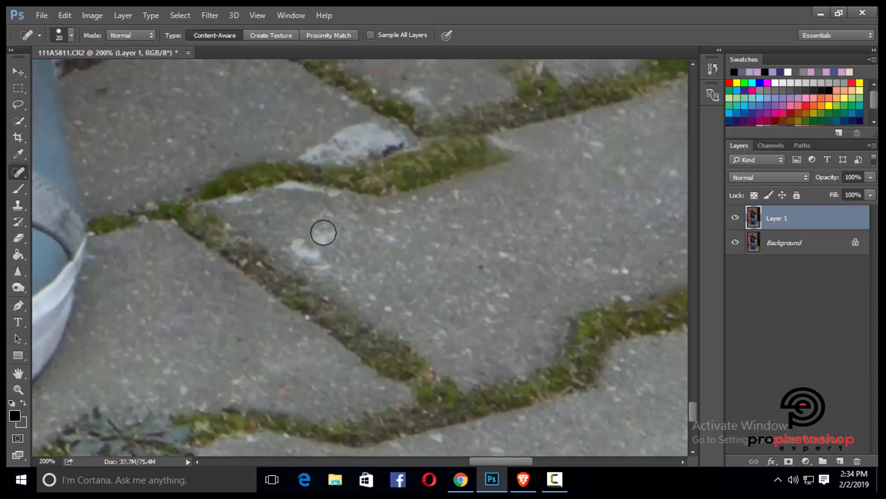
pyautogui.press('[')
pyautogui.press('[')
pyautogui.moveTo(295, 239); pyautogui.dragTo(320, 265)
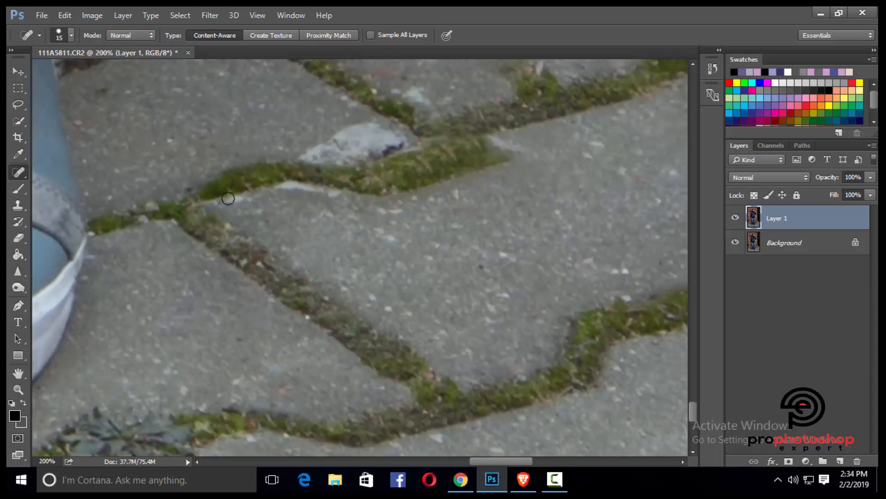
pyautogui.moveTo(227, 202)
pyautogui.mouseDown()
pyautogui.moveTo(291, 183)
pyautogui.moveTo(316, 191)
pyautogui.mouseUp()
pyautogui.click(339, 195)
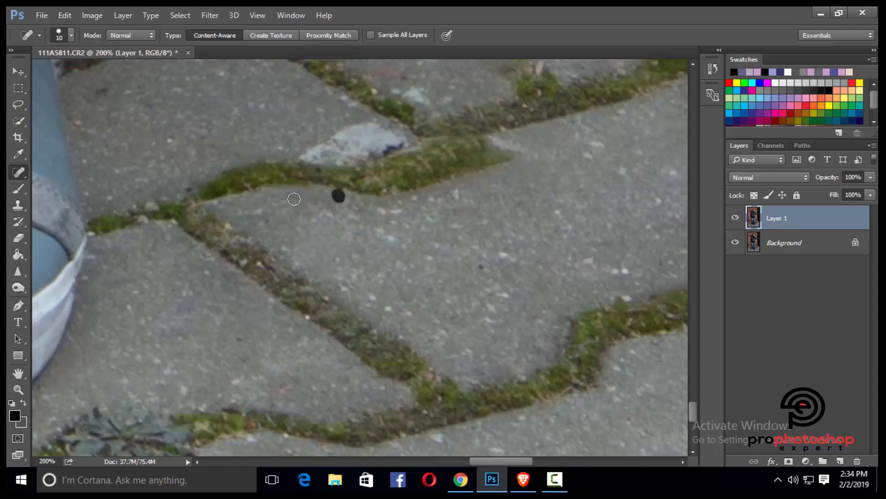
# - Heal the remaining small pale specks across the large slab with a 15 px brush
pyautogui.press(']')
pyautogui.click(251, 216)
pyautogui.click(372, 232)
pyautogui.click(388, 206)
pyautogui.click(396, 229)
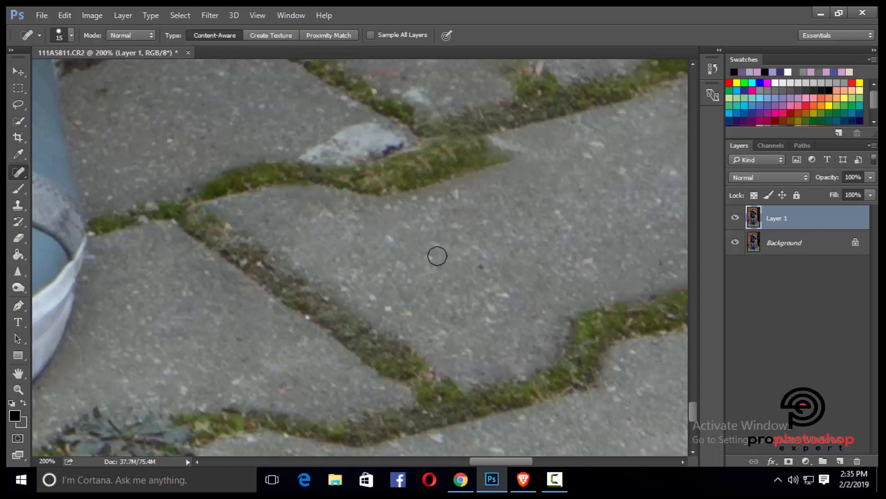
# - Clone clean slab texture over the white stone beside the mossy joint with the Clone Stamp, starting with a 50 px brush
pyautogui.scroll(1, 418, 255)
pyautogui.scroll(5, 418, 255)
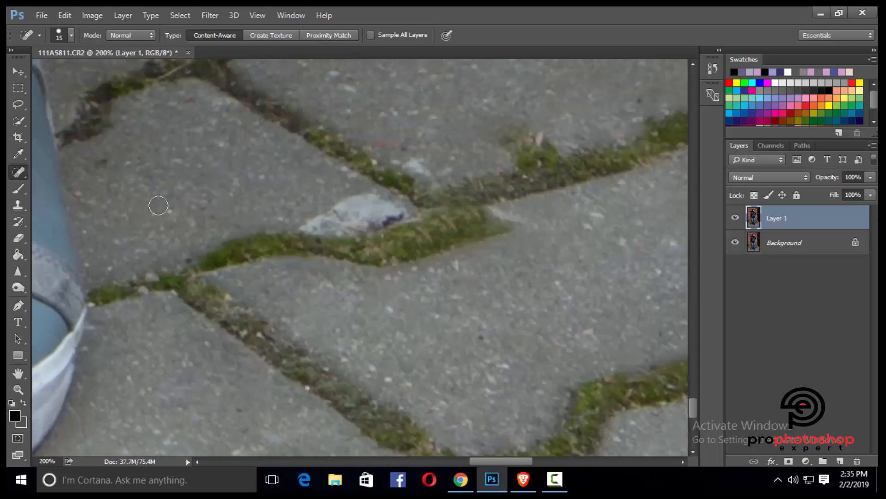
pyautogui.click(19, 205)
pyautogui.press(']')
pyautogui.press(']')
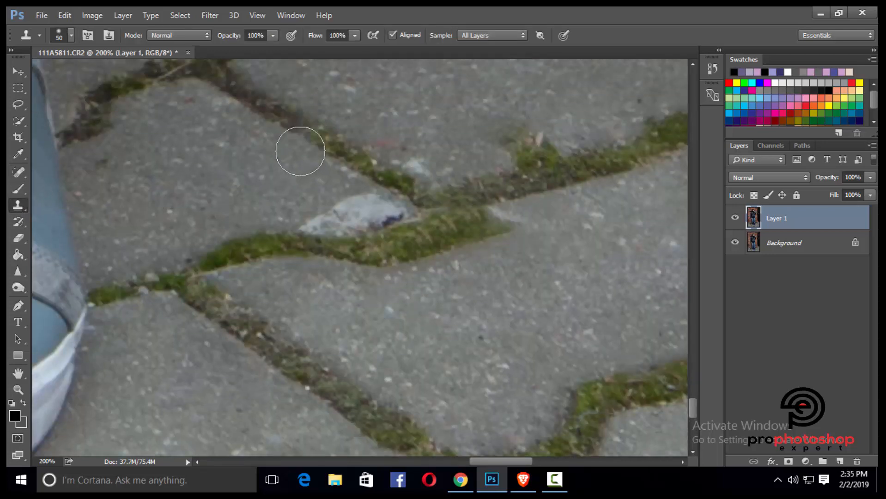
pyautogui.keyDown('alt'); pyautogui.click(300, 151); pyautogui.keyUp('alt')
pyautogui.click(357, 187)
pyautogui.press('[')
pyautogui.press('[')
pyautogui.press('[')
pyautogui.moveTo(364, 200)
pyautogui.mouseDown()
pyautogui.moveTo(386, 205)
pyautogui.moveTo(318, 211)
pyautogui.moveTo(307, 225)
pyautogui.moveTo(395, 214)
pyautogui.mouseUp()
# - Clone out the pale patch on the slab corner just above the mossy joint, using a 20 px brush
pyautogui.press('[')
pyautogui.press('[')
pyautogui.press('[')
pyautogui.press('[')
pyautogui.press('[')
pyautogui.scroll(1, 467, 195)
pyautogui.press(']')
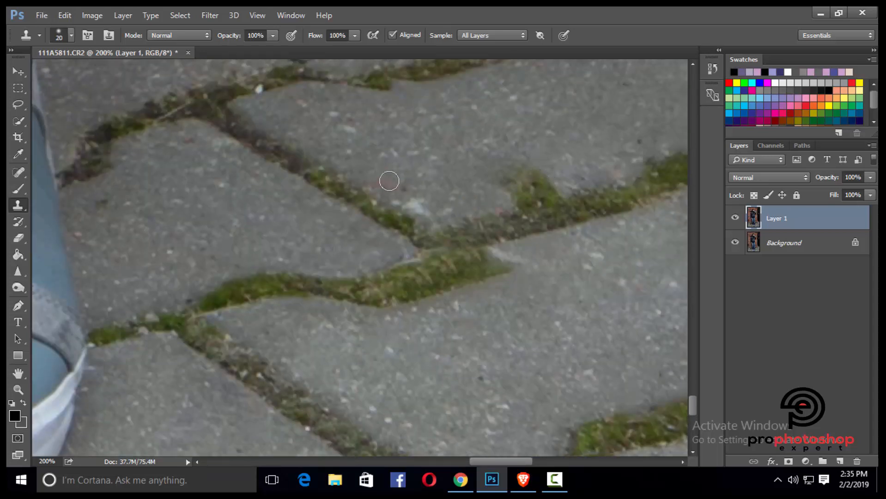
pyautogui.click(417, 207)
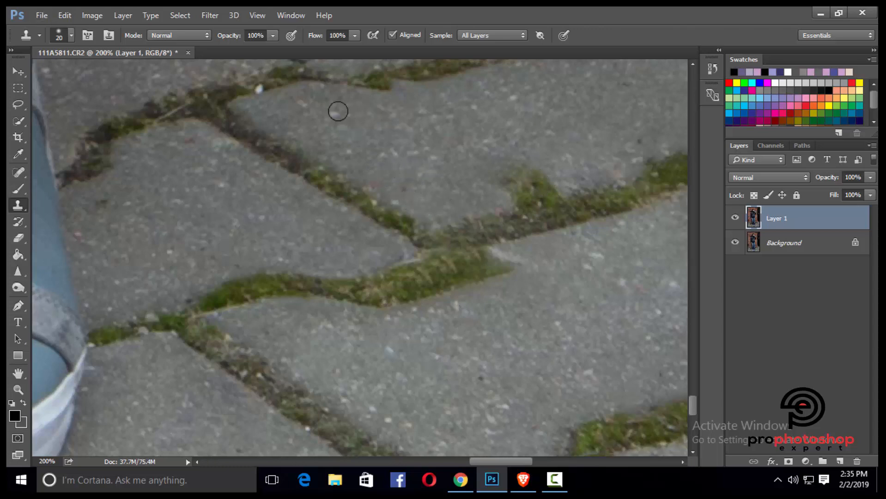
# - Clone out the dry stalk across the mossy joint and the dark twigs on the slab above it, using 20 to 40 px brushes
pyautogui.scroll(1, 297, 129)
pyautogui.scroll(1, 222, 165)
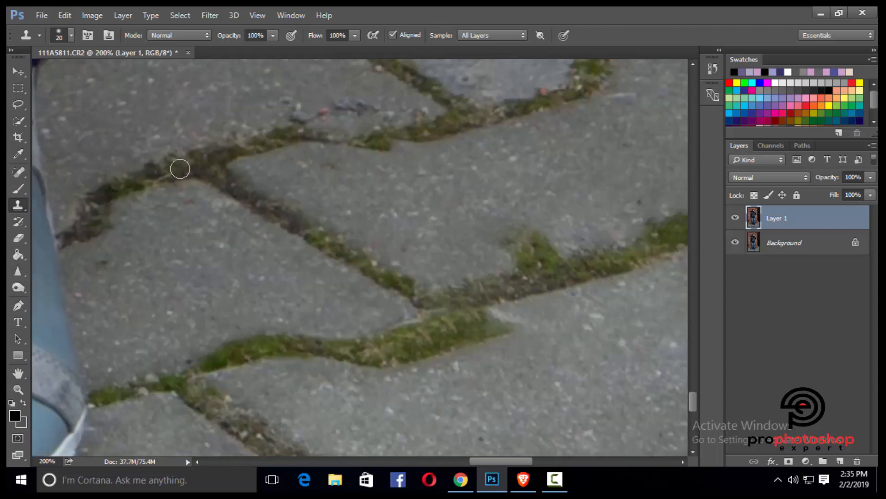
pyautogui.press(']')
pyautogui.scroll(2, 260, 130)
pyautogui.scroll(1, 277, 143)
pyautogui.press(']')
pyautogui.press(']')
pyautogui.press(']')
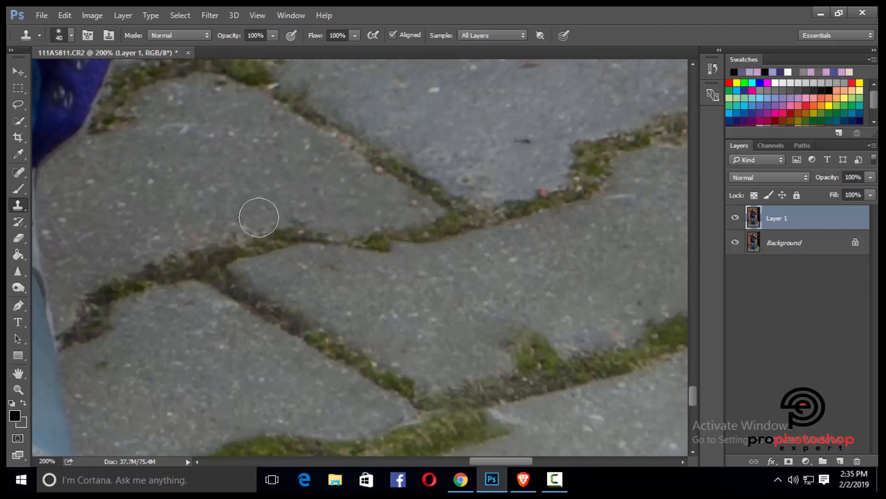
pyautogui.scroll(1, 277, 195)
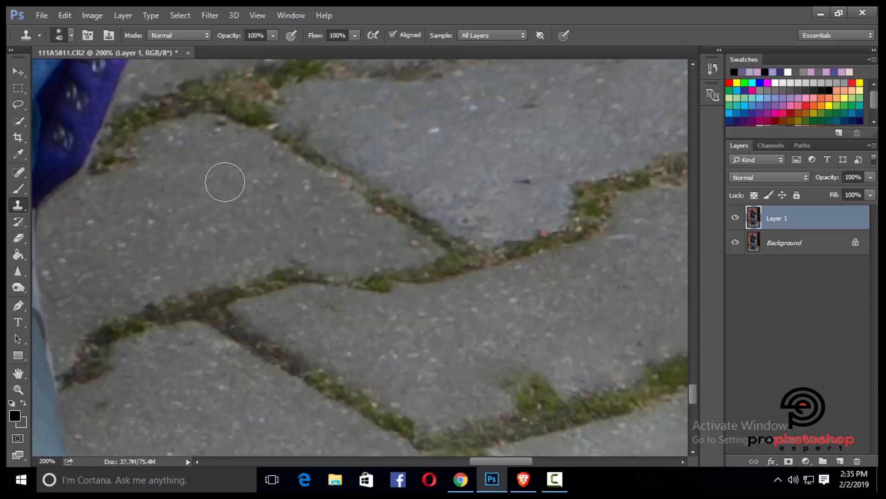
# - Clone out the specks along the slab edge below the purple lining and the red and dark debris on the bluish slab, using a 20 px brush
pyautogui.scroll(1, 254, 199)
pyautogui.press('[')
pyautogui.press('[')
pyautogui.press('[')
pyautogui.press('[')
pyautogui.click(270, 175)
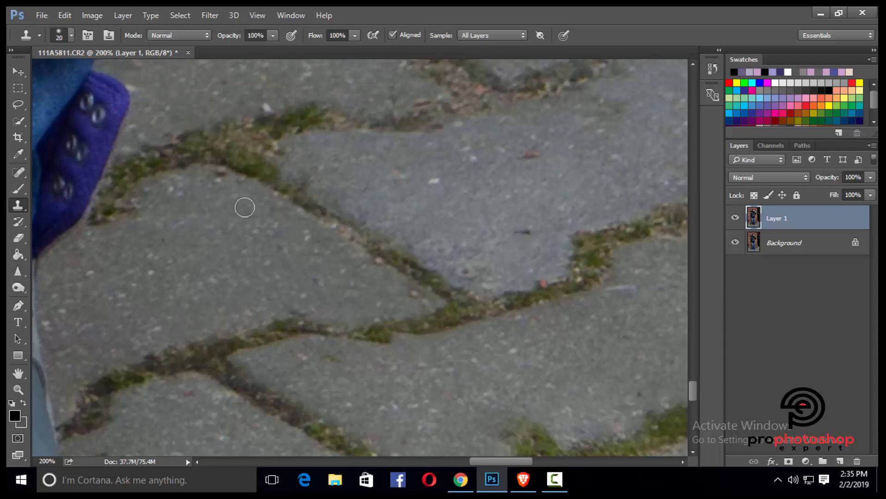
pyautogui.scroll(1, 439, 212)
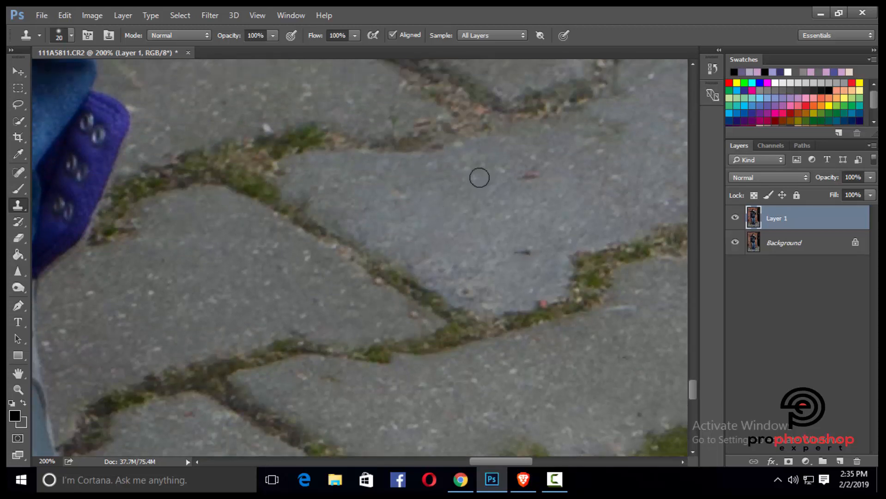
pyautogui.scroll(2, 520, 234)
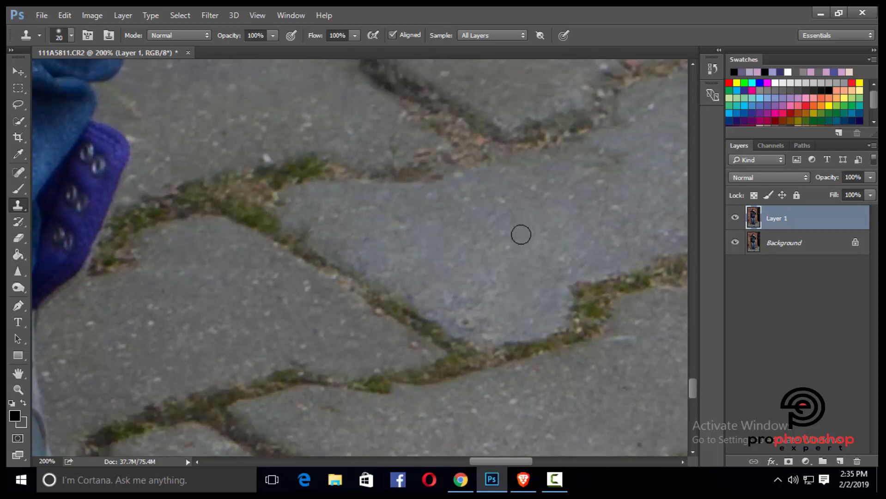
# - Review the retouched paving around the shoes and pillar, both close up and in the whole picture
pyautogui.hotkey('ctrl', '-')
pyautogui.hotkey('ctrl', '-')
pyautogui.hotkey('ctrl', '-')
pyautogui.hotkey('ctrl', '-')
pyautogui.hotkey('ctrl', '-')
pyautogui.hotkey('ctrl', '-')
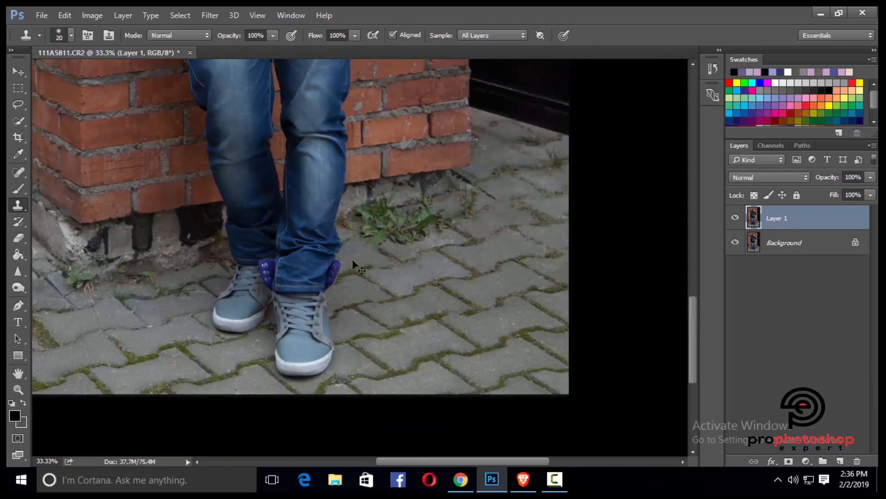
pyautogui.scroll(8, 352, 260)
pyautogui.hscroll(-1, 353, 260)
pyautogui.scroll(-10, 346, 287)
pyautogui.hotkey('ctrl', '+')
pyautogui.hotkey('ctrl', '+')
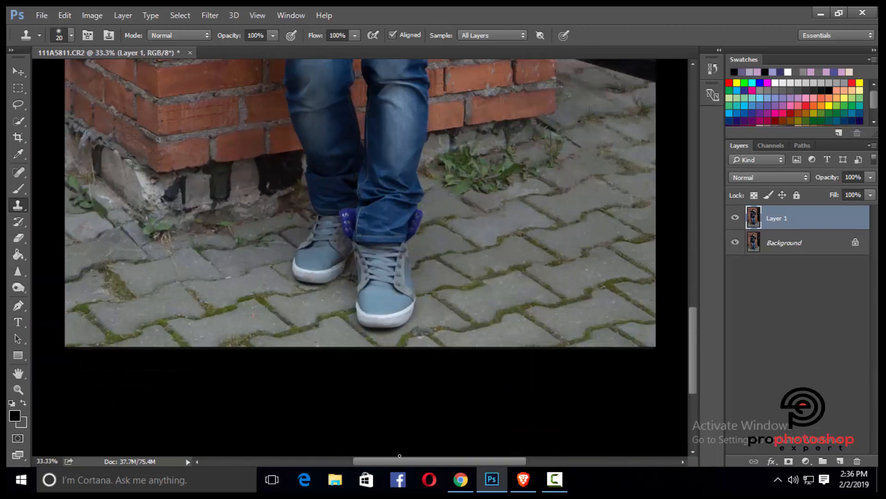
pyautogui.moveTo(398, 460); pyautogui.dragTo(448, 453)
pyautogui.hotkey('ctrl', '+')
pyautogui.scroll(2, 265, 309)
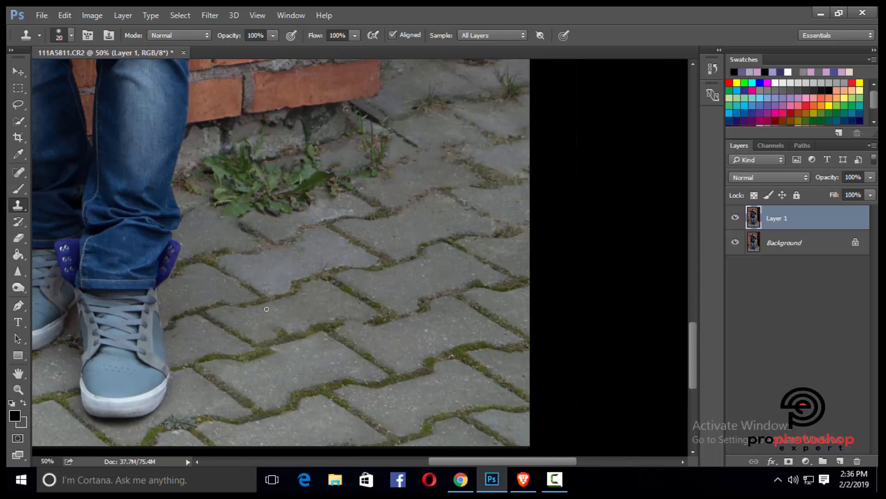
pyautogui.hotkey('ctrl', '-')
pyautogui.hotkey('ctrl', '-')
pyautogui.hotkey('ctrl', '-')
pyautogui.hotkey('ctrl', '-')
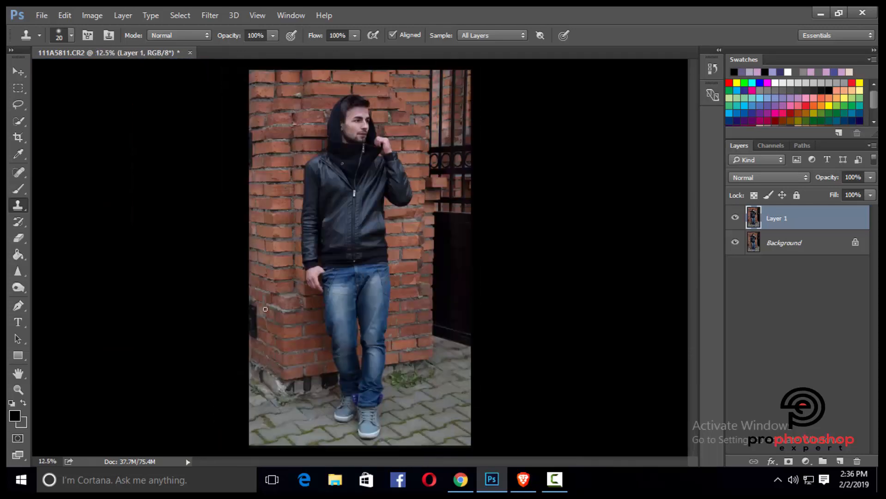
pyautogui.scroll(4, 342, 351)
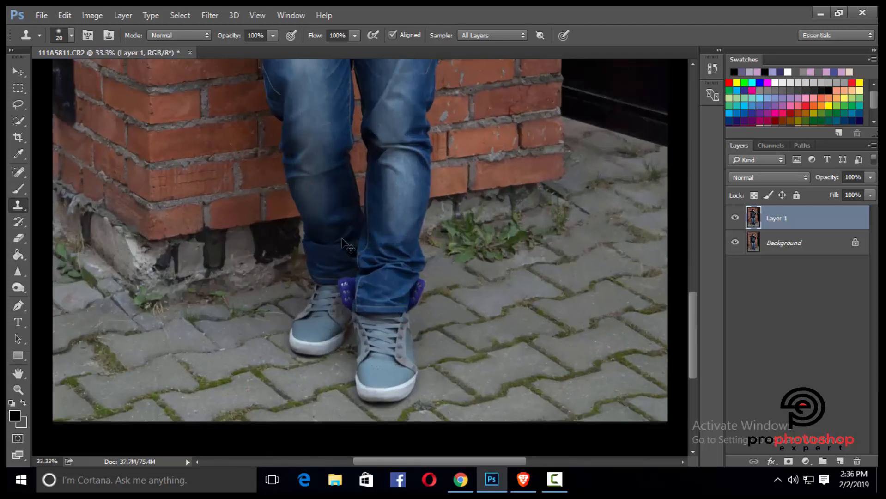
pyautogui.scroll(-3, 342, 239)
pyautogui.scroll(-1, 342, 239)
# - Duplicate Layer 1 and set the copy's brightness to 62 with a Brightness/Contrast adjustment
pyautogui.hotkey('ctrl', 'j')
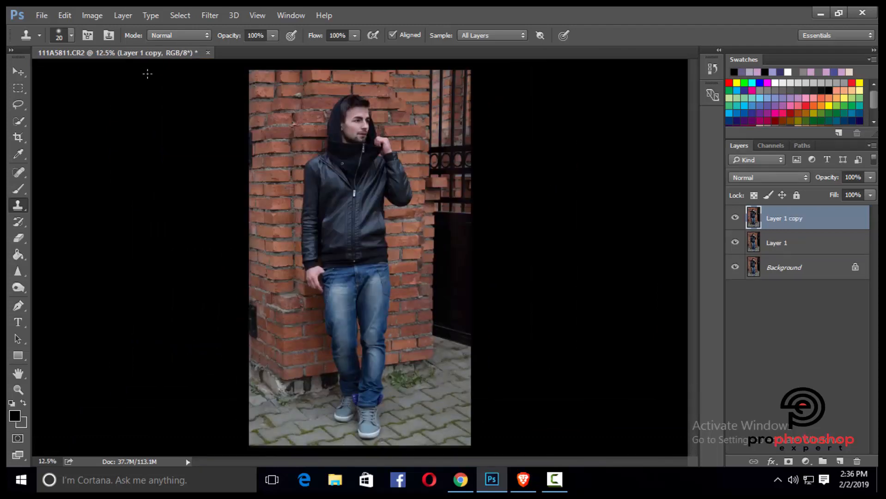
pyautogui.click(92, 15)
pyautogui.moveTo(139, 47)
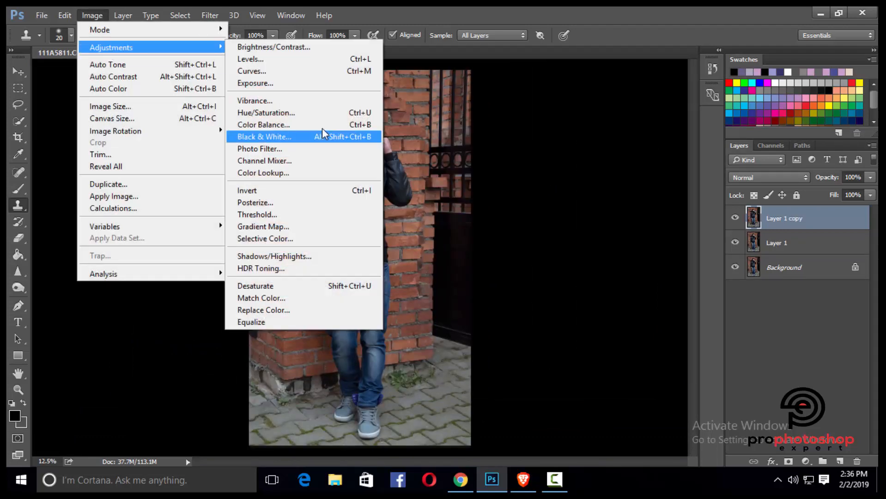
pyautogui.click(287, 48)
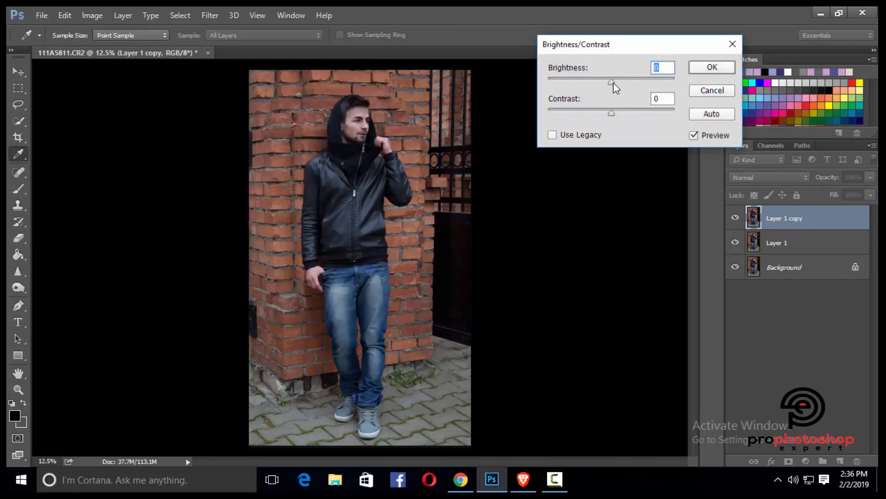
pyautogui.moveTo(614, 82); pyautogui.dragTo(637, 85)
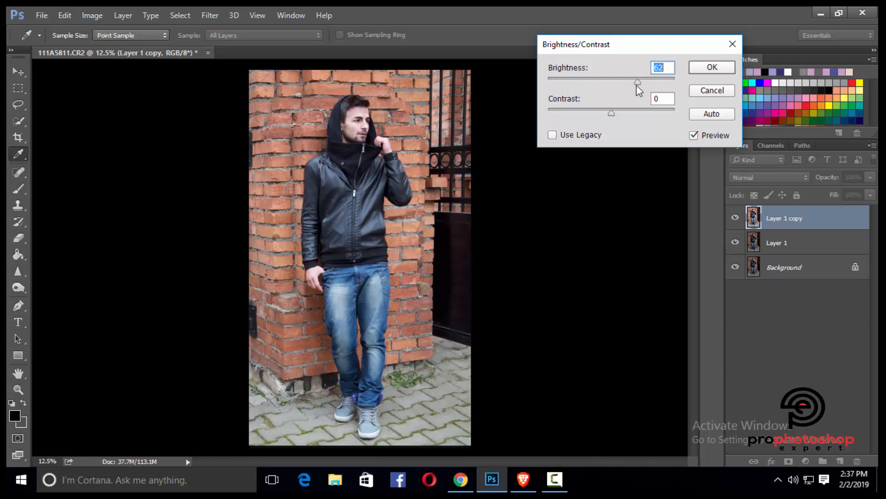
pyautogui.click(712, 68)
# - Compare the man's face and jacket with and without the brightened layer by toggling the visibility of Layer 1 copy
pyautogui.press('s')
pyautogui.hotkey('ctrl', '+')
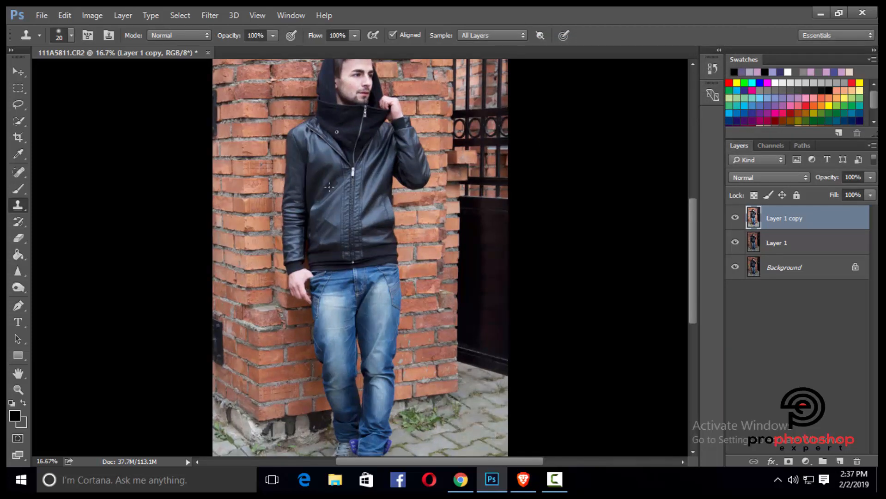
pyautogui.scroll(5, 329, 184)
pyautogui.scroll(2, 329, 183)
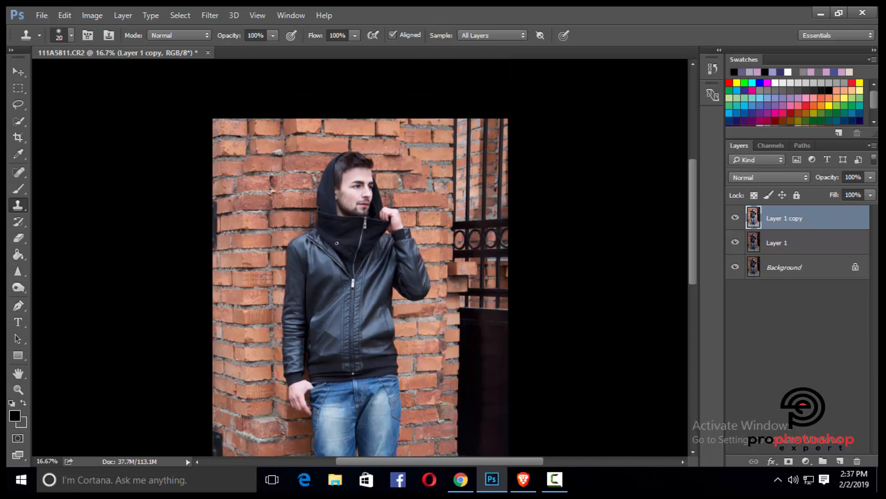
pyautogui.moveTo(433, 462); pyautogui.dragTo(417, 463)
pyautogui.hotkey('ctrl', '+')
pyautogui.hotkey('ctrl', '+')
pyautogui.scroll(5, 550, 382)
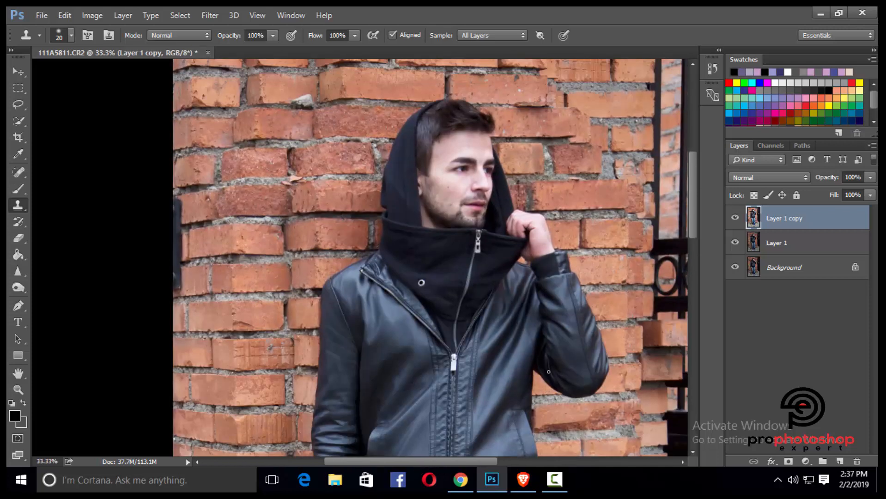
pyautogui.click(735, 219)
pyautogui.click(735, 219)
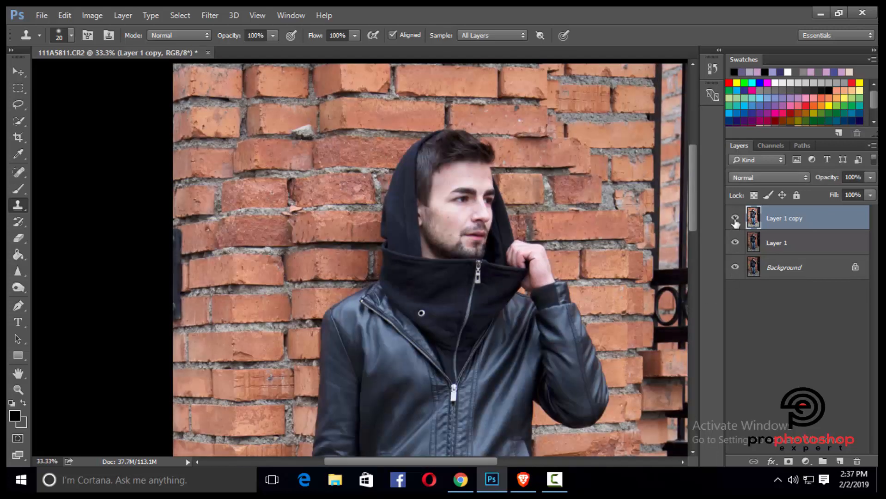
pyautogui.click(735, 219)
pyautogui.click(735, 219)
pyautogui.click(735, 219)
pyautogui.click(735, 219)
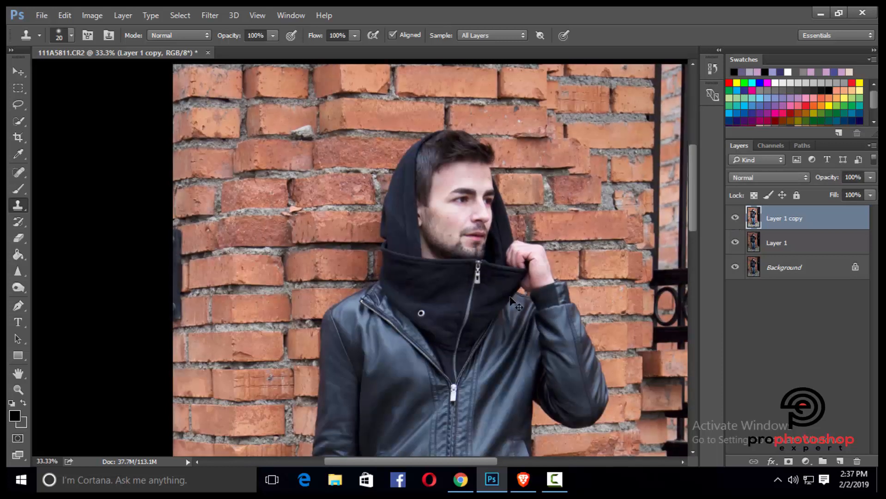
# - On a new layer, clone neighbouring bricks over the dark metal fitting beside the man's lowered hand, using a 500 px brush
pyautogui.hotkey('ctrl', '-')
pyautogui.hotkey('ctrl', '-')
pyautogui.hotkey('ctrl', '-')
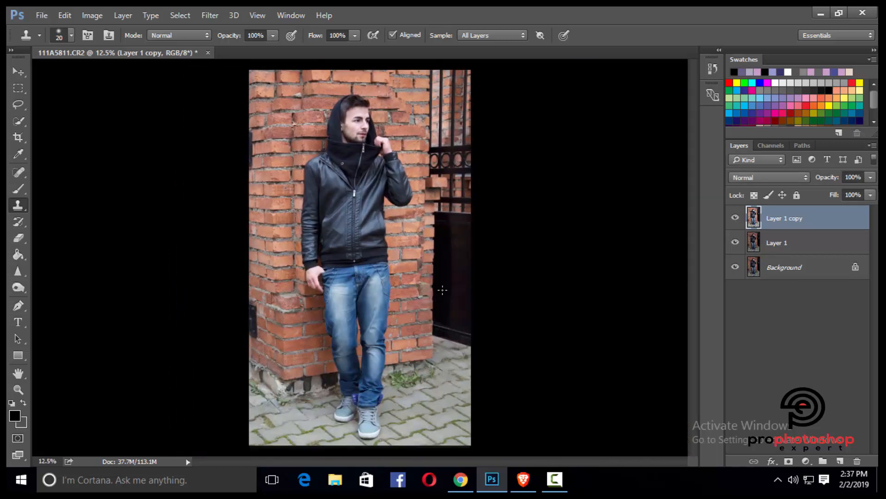
pyautogui.press('z')
pyautogui.click(233, 352)
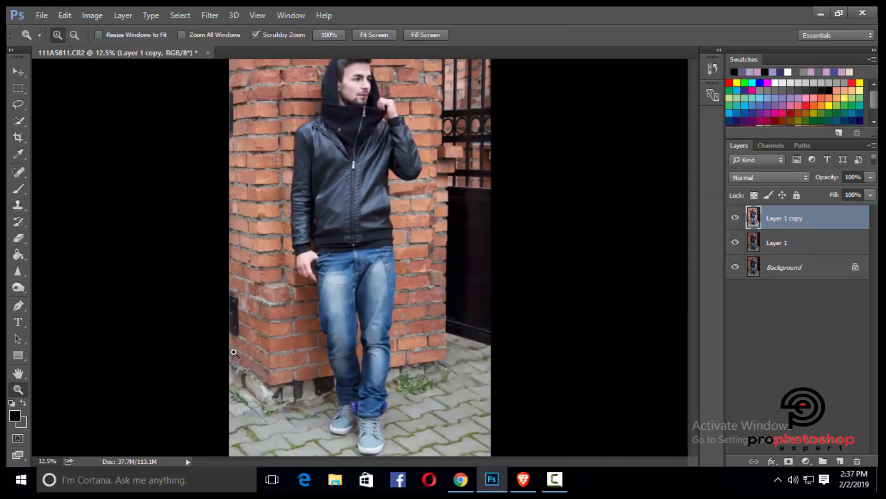
pyautogui.click(234, 352)
pyautogui.click(234, 352)
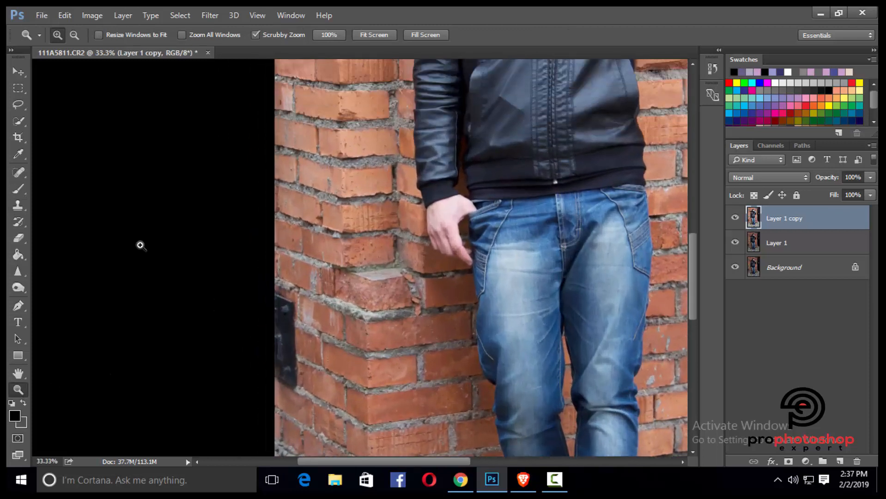
pyautogui.click(20, 208)
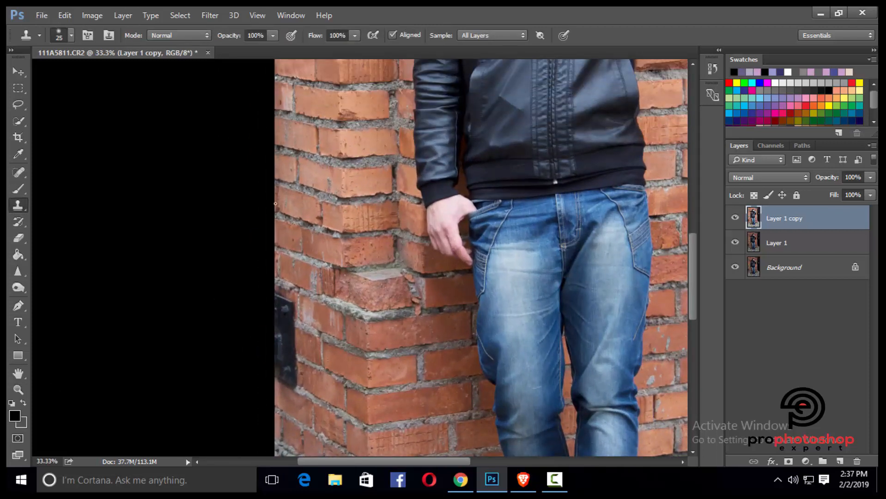
pyautogui.press(']')
pyautogui.press(']')
pyautogui.press(']')
pyautogui.press(']')
pyautogui.press(']')
pyautogui.press(']')
pyautogui.press(']')
pyautogui.moveTo(297, 273)
pyautogui.mouseDown()
pyautogui.moveTo(278, 311)
pyautogui.moveTo(281, 296)
pyautogui.mouseUp()
pyautogui.hotkey('ctrl', 'z')
pyautogui.click(840, 462)
pyautogui.moveTo(257, 327)
pyautogui.mouseDown()
pyautogui.moveTo(307, 299)
pyautogui.moveTo(276, 296)
pyautogui.moveTo(287, 294)
pyautogui.moveTo(276, 316)
pyautogui.moveTo(309, 345)
pyautogui.moveTo(294, 288)
pyautogui.mouseUp()
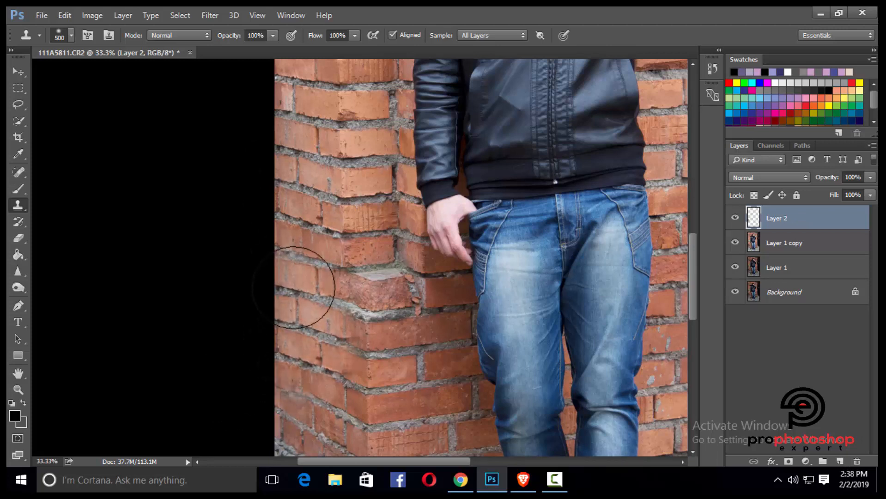
# - Rotate the cloned brick patch by 2.02° and nudge it up and left, comparing the wall with and without Layer 2
pyautogui.hotkey('ctrl', 't')
pyautogui.moveTo(470, 354); pyautogui.dragTo(477, 354)
pyautogui.press('Up')
pyautogui.press('Up')
pyautogui.press('Left')
pyautogui.press('Left')
pyautogui.press('Left')
pyautogui.press('Left')
pyautogui.press('Left')
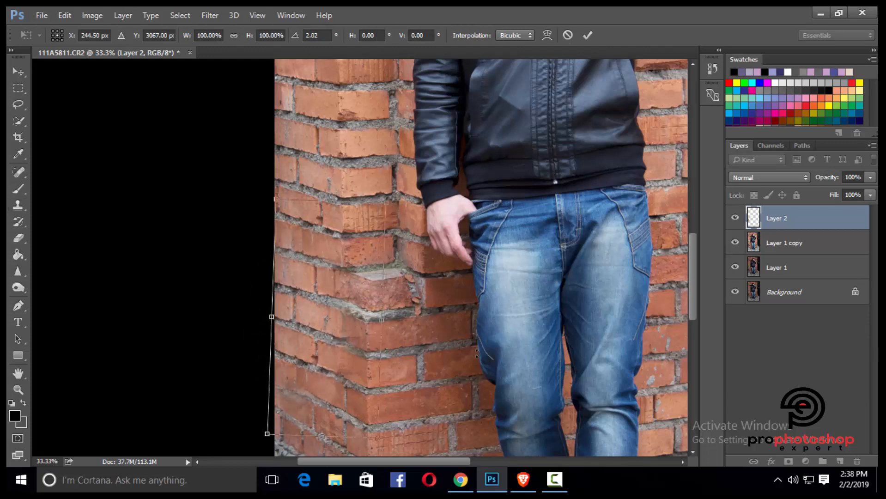
pyautogui.press('Up')
pyautogui.press('Return')
pyautogui.press('s')
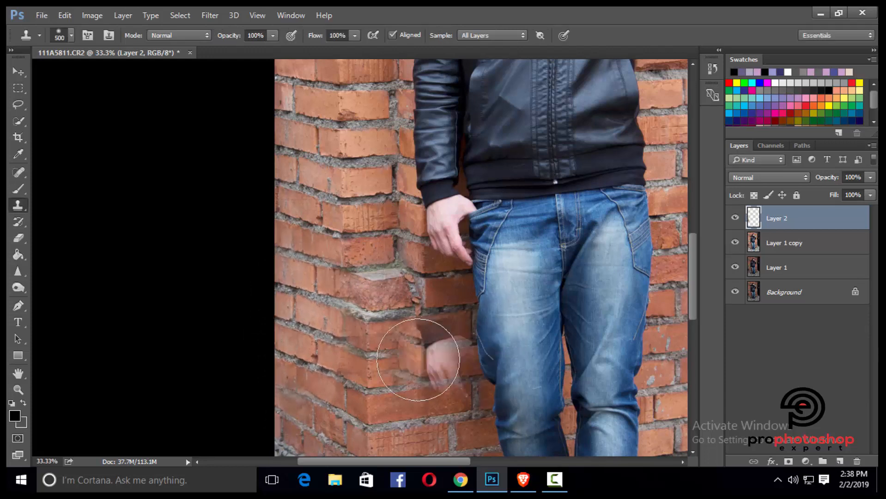
pyautogui.scroll(-2, 508, 323)
pyautogui.click(735, 217)
pyautogui.click(735, 218)
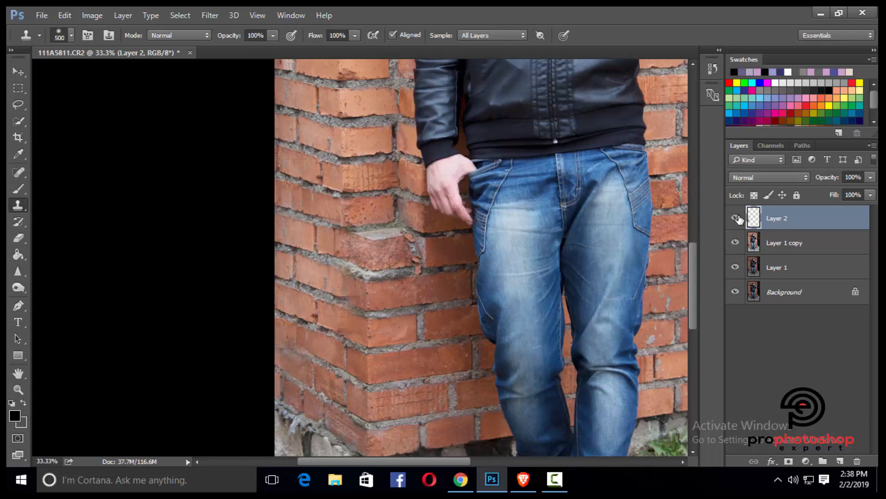
pyautogui.click(735, 217)
pyautogui.click(735, 218)
pyautogui.scroll(-1, 500, 322)
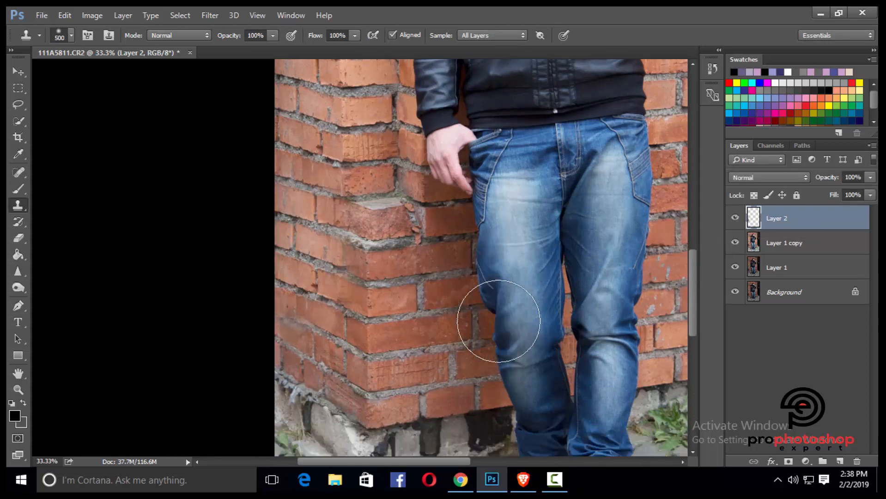
# - Align the brick patch with the surrounding courses by moving it down to Y 3221 px and rotating it 2.06°
pyautogui.hotkey('ctrl', 't')
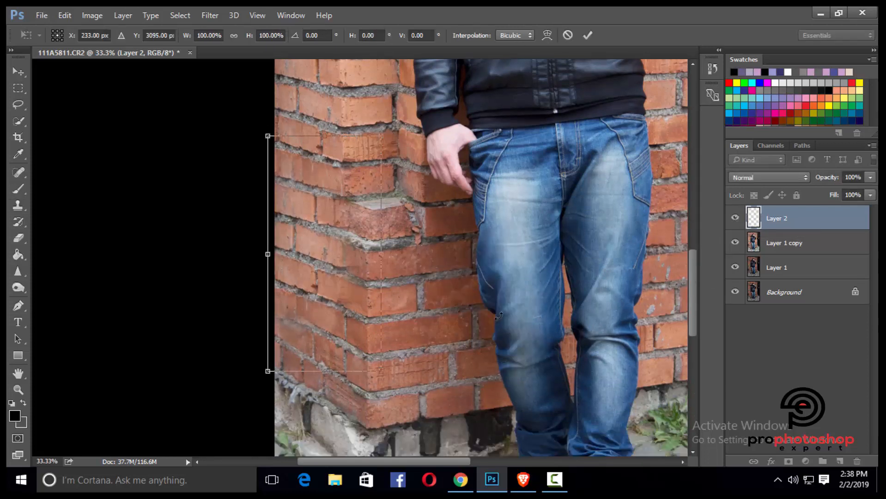
pyautogui.press('Down')
pyautogui.press('Down')
pyautogui.press('Down')
pyautogui.press('Down')
pyautogui.press('Down')
pyautogui.press('Down')
pyautogui.press('Down')
pyautogui.press('Down')
pyautogui.press('Down')
pyautogui.press('Down')
pyautogui.press('Down')
pyautogui.press('Down')
pyautogui.press('Down')
pyautogui.press('Down')
pyautogui.press('Down')
pyautogui.press('Down')
pyautogui.press('Down')
pyautogui.press('Down')
pyautogui.press('Down')
pyautogui.press('Down')
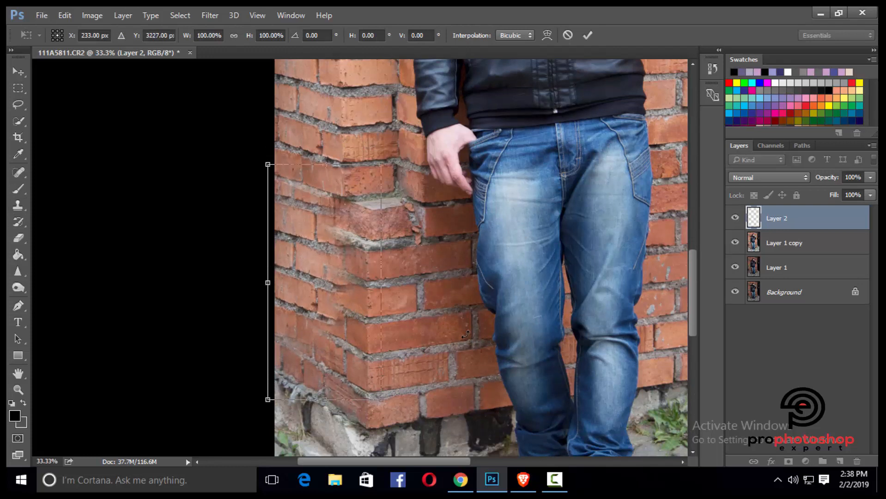
pyautogui.press('Down')
pyautogui.press('Down')
pyautogui.press('Down')
pyautogui.press('Down')
pyautogui.press('Down')
pyautogui.press('Down')
pyautogui.press('Down')
pyautogui.press('Down')
pyautogui.press('Down')
pyautogui.press('Down')
pyautogui.press('Down')
pyautogui.press('Down')
pyautogui.press('Down')
pyautogui.press('Down')
pyautogui.press('Down')
pyautogui.press('Down')
pyautogui.press('Down')
pyautogui.press('Down')
pyautogui.press('Down')
pyautogui.press('Down')
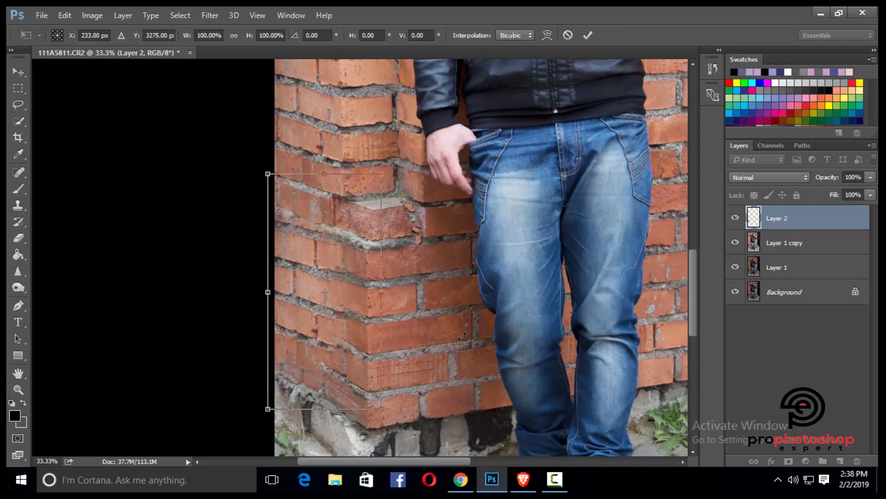
pyautogui.moveTo(462, 336); pyautogui.dragTo(456, 340)
pyautogui.press('Up')
pyautogui.press('Up')
pyautogui.press('Up')
pyautogui.press('Up')
pyautogui.press('Up')
pyautogui.press('Up')
pyautogui.press('Up')
pyautogui.press('Up')
pyautogui.press('Up')
pyautogui.press('Up')
pyautogui.press('Up')
pyautogui.press('Up')
pyautogui.press('Up')
pyautogui.press('Up')
pyautogui.press('Up')
pyautogui.press('Up')
pyautogui.press('Up')
pyautogui.press('Up')
pyautogui.press('Up')
pyautogui.press('Up')
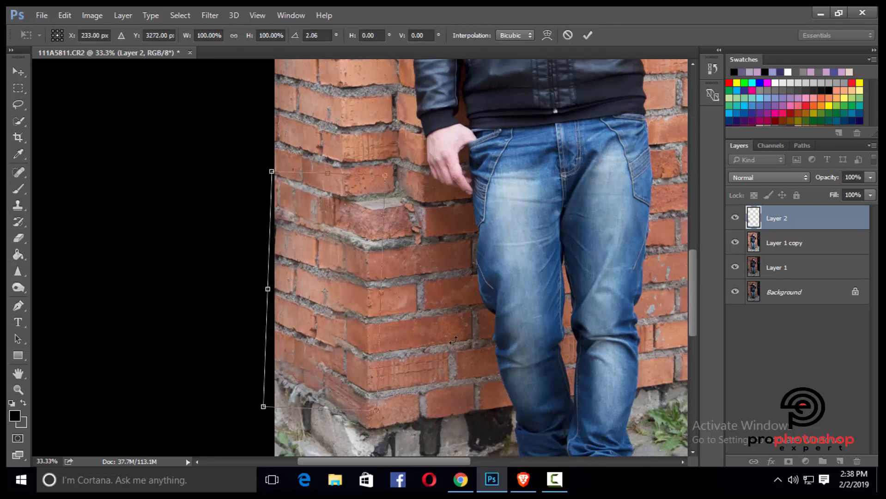
pyautogui.press('Up')
pyautogui.press('Up')
pyautogui.press('Up')
pyautogui.press('Up')
pyautogui.press('Up')
pyautogui.press('Up')
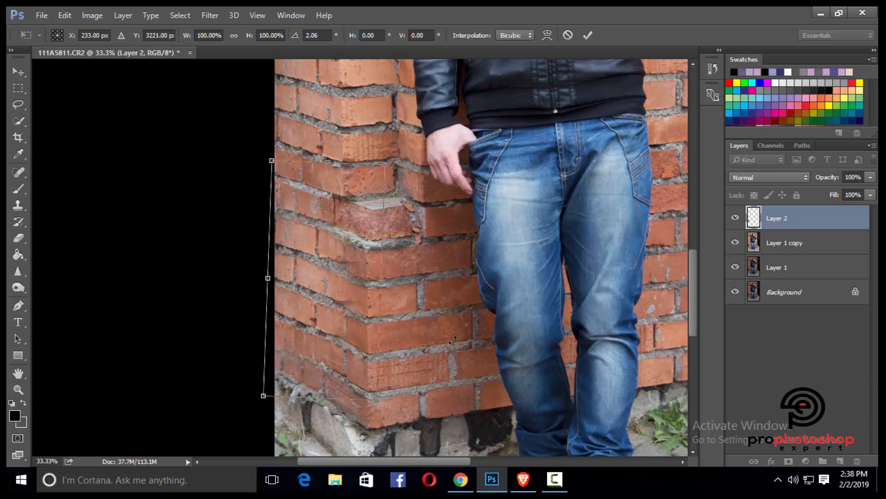
pyautogui.press('Return')
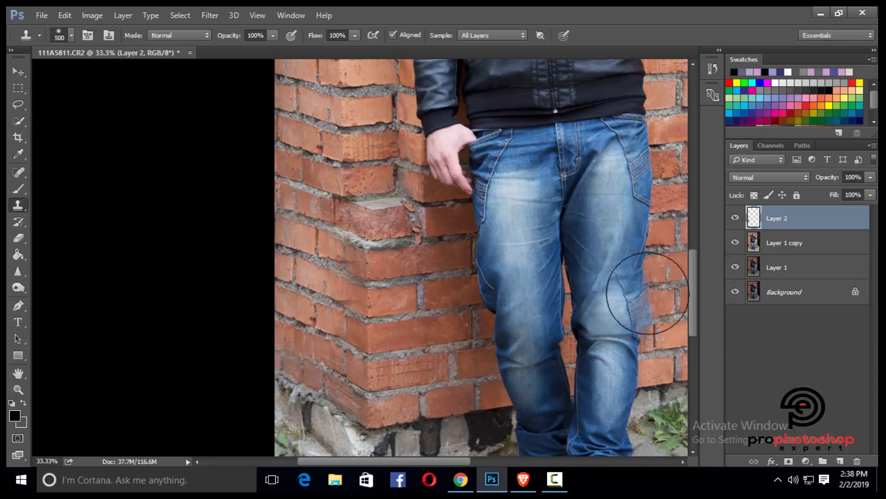
pyautogui.click(735, 218)
pyautogui.click(735, 218)
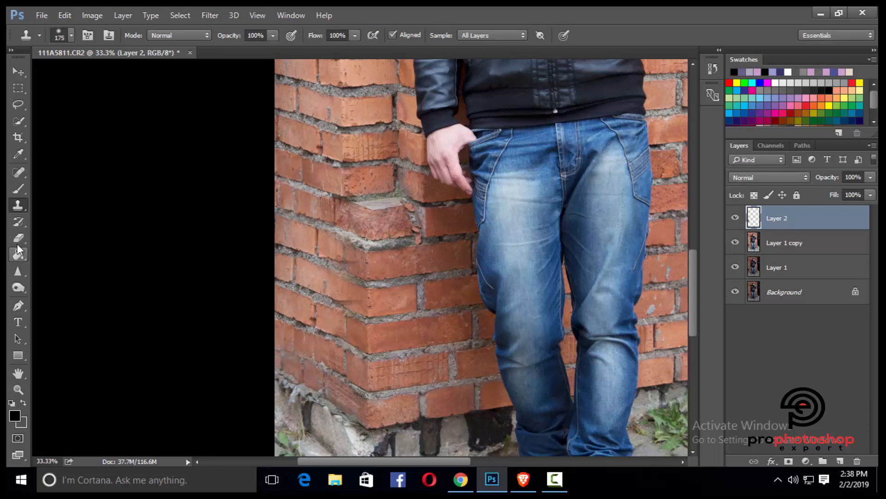
# - Erase the lower part of the brick patch along the mortar lines with the Eraser at 70 to 125 px
pyautogui.press('e')
pyautogui.press('[')
pyautogui.press('[')
pyautogui.press('[')
pyautogui.press('[')
pyautogui.press('[')
pyautogui.press('[')
pyautogui.press('[')
pyautogui.press('[')
pyautogui.press('[')
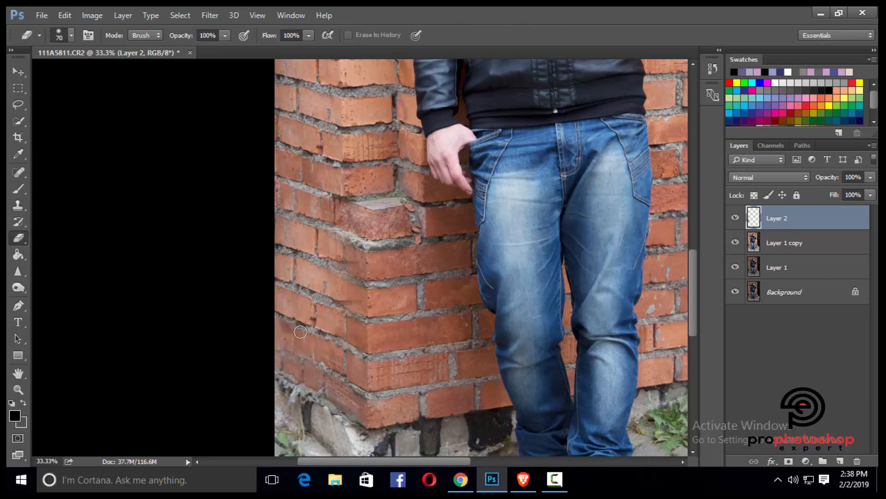
pyautogui.press(']')
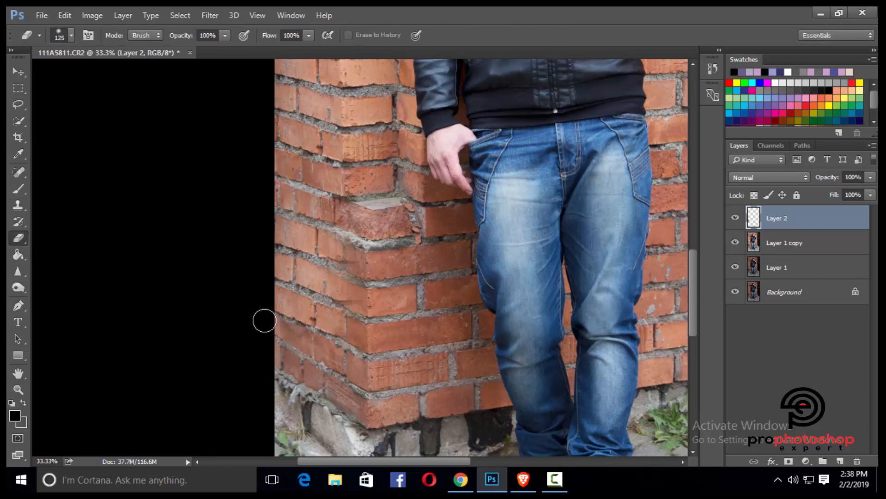
# - Compare Layer 2 with the original wall and erase the patch's inner edge near the pillar corner at 200 and 125 px
pyautogui.click(735, 219)
pyautogui.click(735, 218)
pyautogui.click(735, 218)
pyautogui.click(735, 218)
pyautogui.click(735, 219)
pyautogui.press(']')
pyautogui.press(']')
pyautogui.press(']')
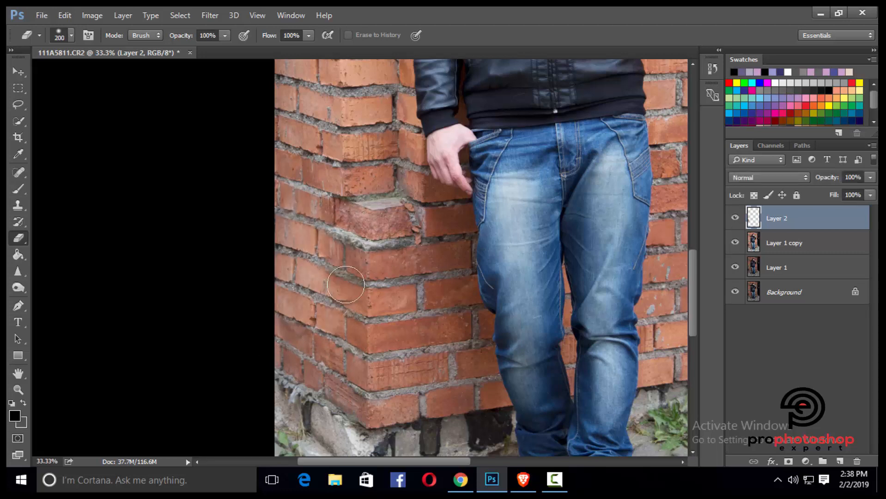
pyautogui.press('[')
pyautogui.press('[')
pyautogui.press('[')
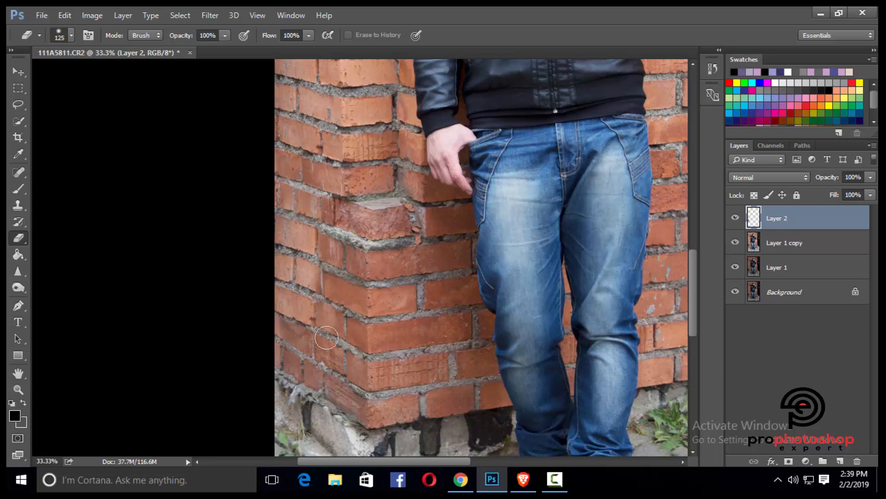
# - Darken the brick patch on Layer 2 with a Brightness/Contrast adjustment, setting brightness to about -20
pyautogui.click(92, 16)
pyautogui.moveTo(106, 48)
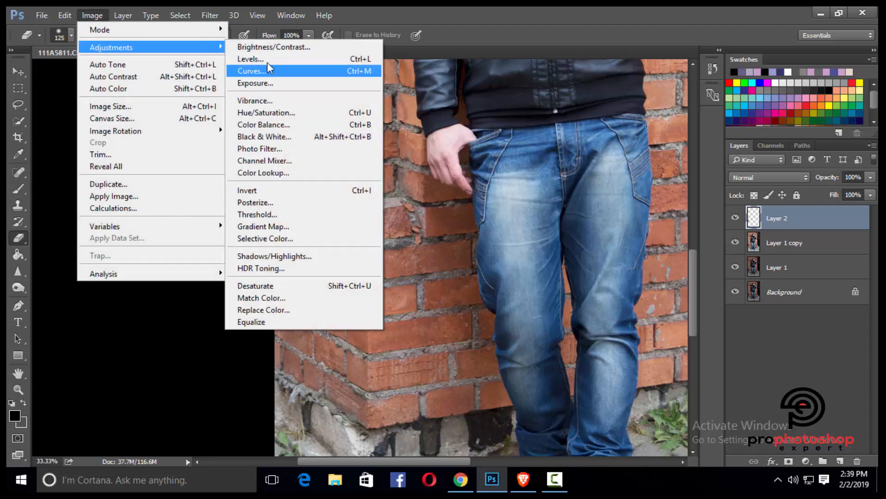
pyautogui.click(272, 47)
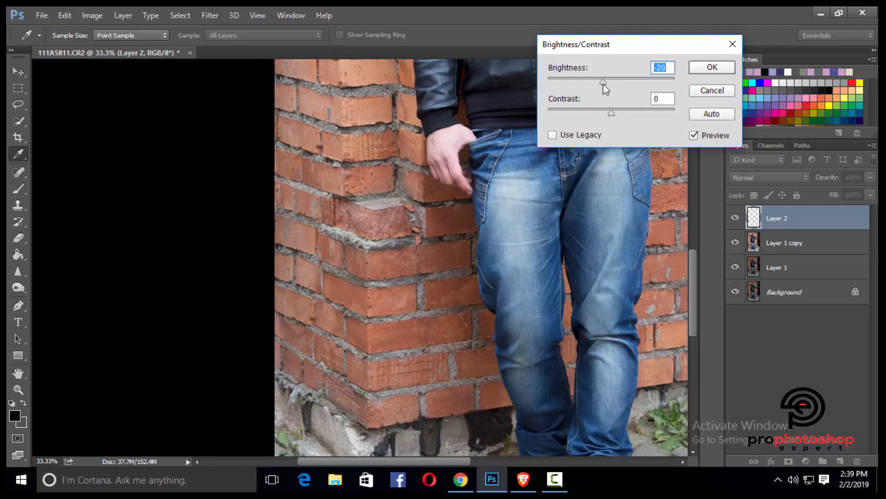
pyautogui.moveTo(603, 83); pyautogui.dragTo(602, 82)
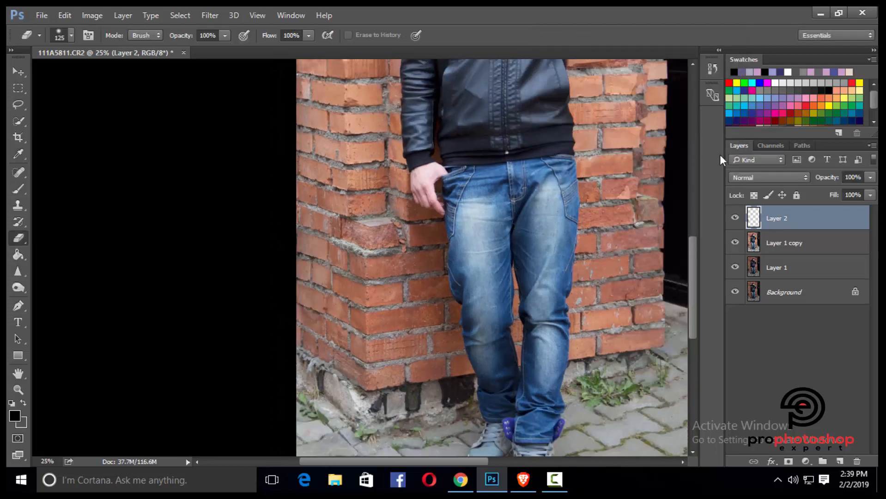
# - Merge the brick patch on Layer 2 with Layer 1 copy into a single layer
pyautogui.keyDown('ctrl'); pyautogui.click(789, 245); pyautogui.keyUp('ctrl')
pyautogui.rightClick(789, 246)
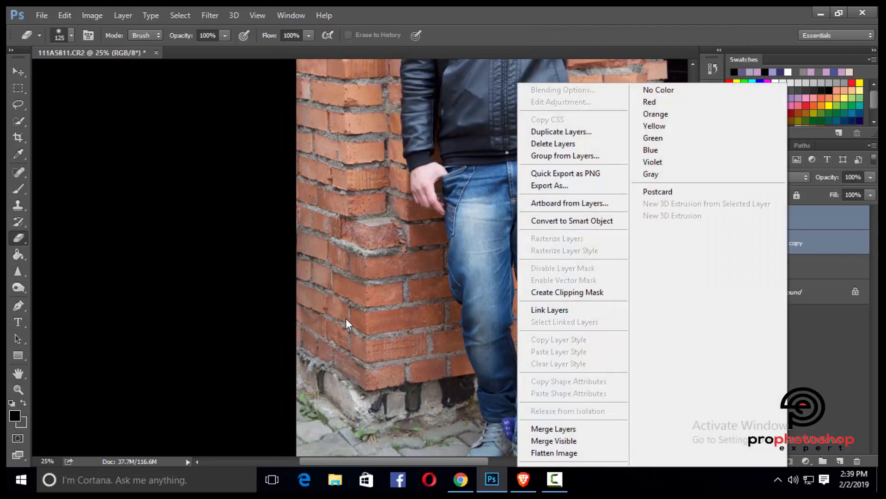
pyautogui.click(18, 88)
pyautogui.scroll(4, 498, 239)
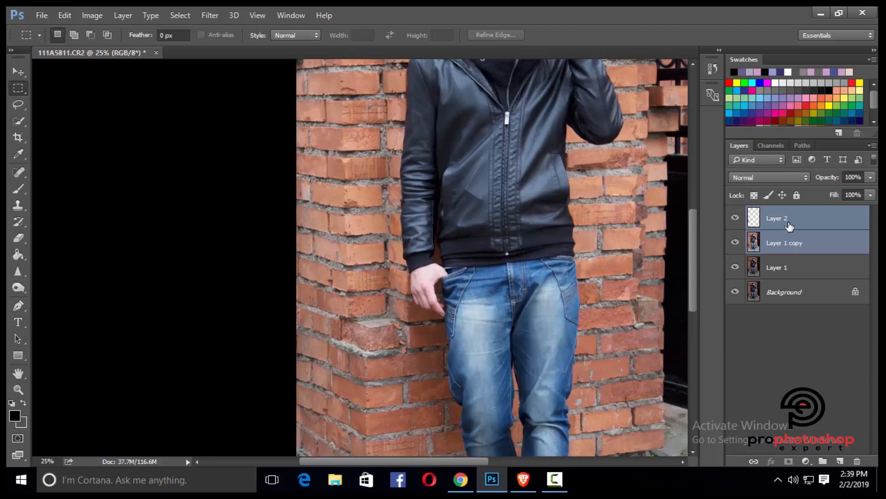
pyautogui.hotkey('ctrl', '-')
pyautogui.scroll(4, 516, 290)
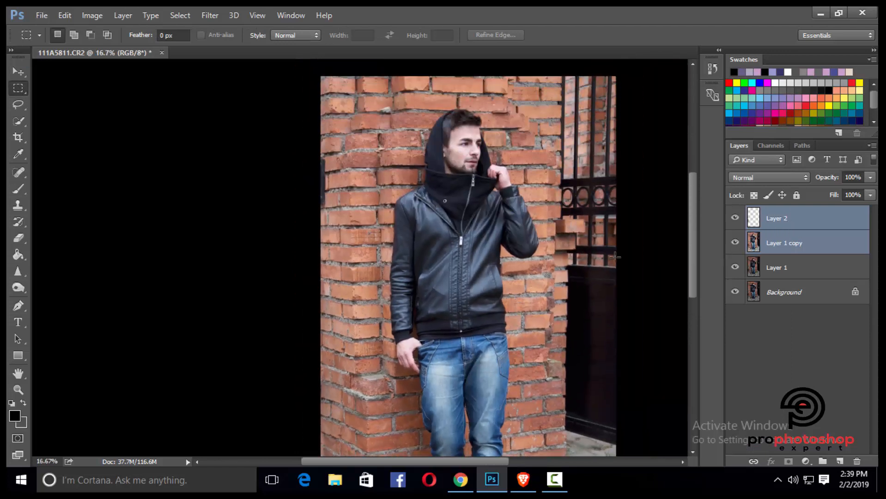
pyautogui.rightClick(796, 225)
pyautogui.click(556, 429)
# - Try to cover the upper dark fitting with a transformed smart-object copy of the bricks below it
pyautogui.hotkey('ctrl', '+')
pyautogui.scroll(4, 434, 331)
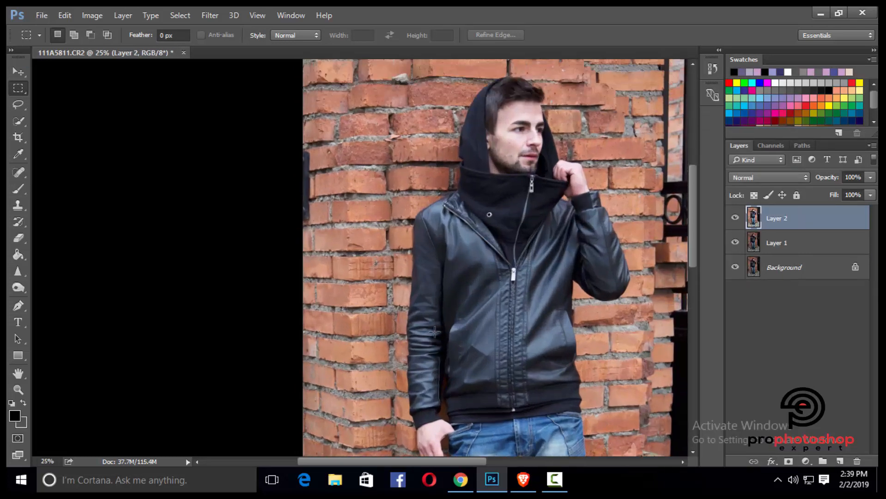
pyautogui.hotkey('ctrl', '+')
pyautogui.scroll(-4, 434, 331)
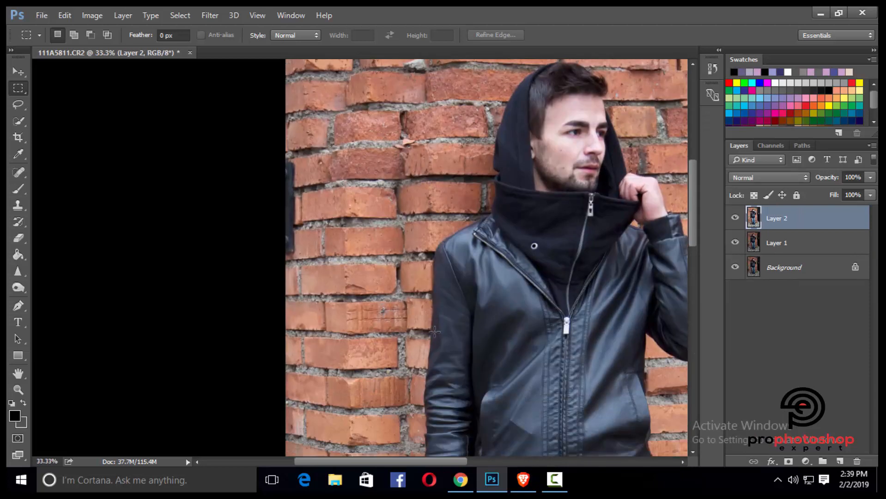
pyautogui.moveTo(286, 240); pyautogui.dragTo(360, 385)
pyautogui.hotkey('ctrl', 'j')
pyautogui.rightClick(797, 221)
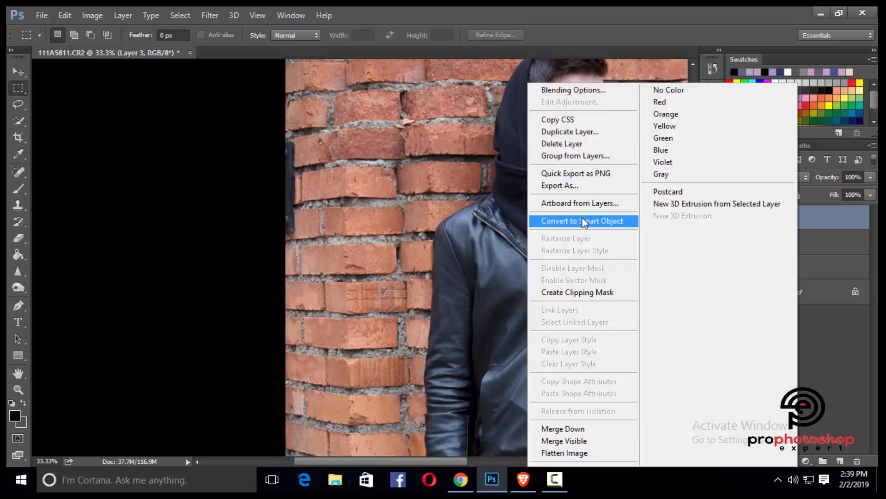
pyautogui.click(574, 220)
pyautogui.hotkey('ctrl', 't')
pyautogui.moveTo(292, 319); pyautogui.dragTo(391, 275)
pyautogui.press('Return')
pyautogui.press('m')
pyautogui.press('Delete')
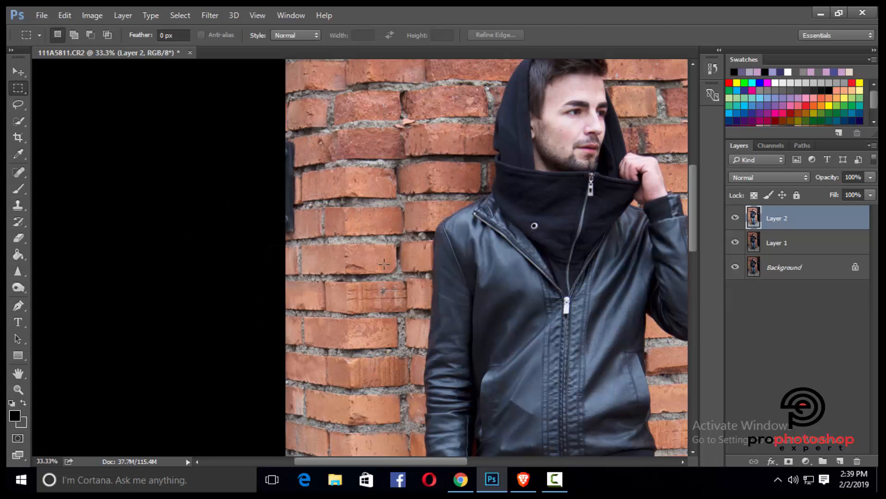
# - Add a new layer and clone brick and mortar over the upper part of the dark fitting at the pillar's outer edge
pyautogui.hotkey('ctrl', '+')
pyautogui.click(839, 462)
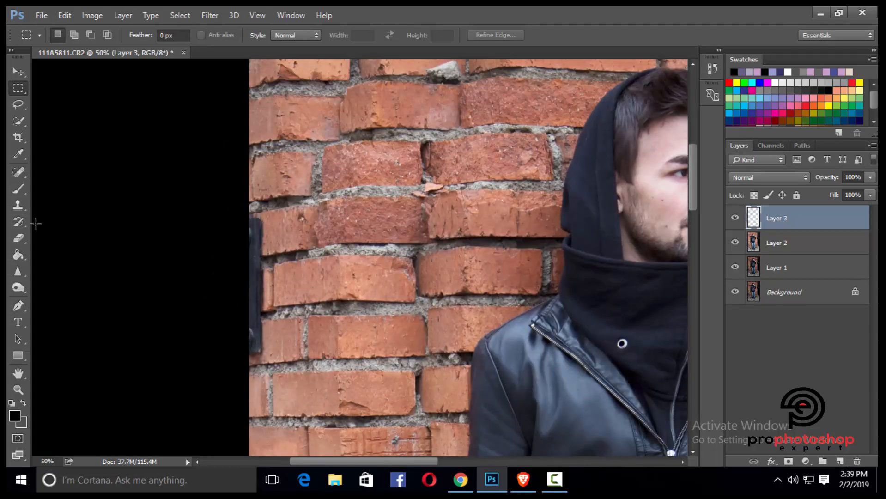
pyautogui.press('s')
pyautogui.hotkey('ctrl', '+')
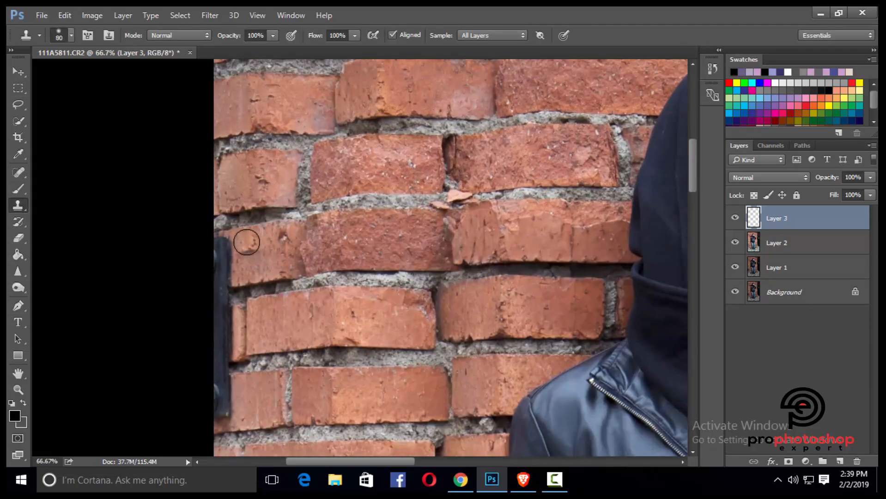
pyautogui.click(229, 246)
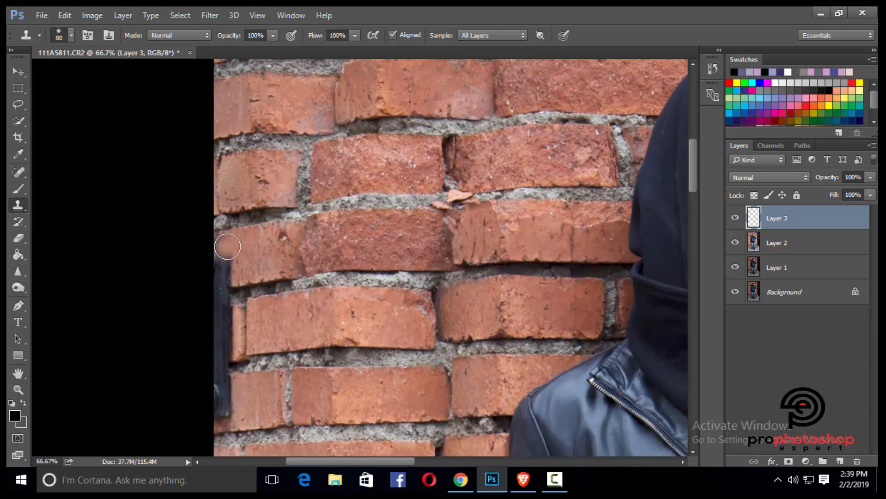
pyautogui.moveTo(227, 246)
pyautogui.mouseDown()
pyautogui.moveTo(229, 267)
pyautogui.moveTo(254, 273)
pyautogui.moveTo(227, 280)
pyautogui.moveTo(220, 265)
pyautogui.moveTo(222, 275)
pyautogui.moveTo(277, 286)
pyautogui.moveTo(276, 304)
pyautogui.moveTo(269, 275)
pyautogui.moveTo(277, 261)
pyautogui.moveTo(229, 276)
pyautogui.moveTo(223, 265)
pyautogui.moveTo(224, 325)
pyautogui.moveTo(226, 291)
pyautogui.mouseUp()
pyautogui.scroll(-2, 277, 286)
pyautogui.scroll(-2, 236, 309)
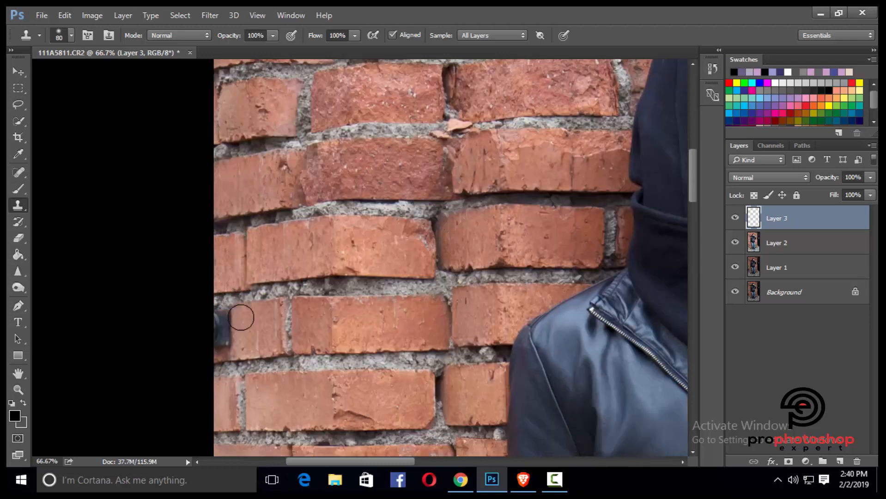
# - Clone nearby brick texture over the remaining lower end of the dark fitting using the 80 px stamp
pyautogui.scroll(-1, 308, 349)
pyautogui.click(273, 339)
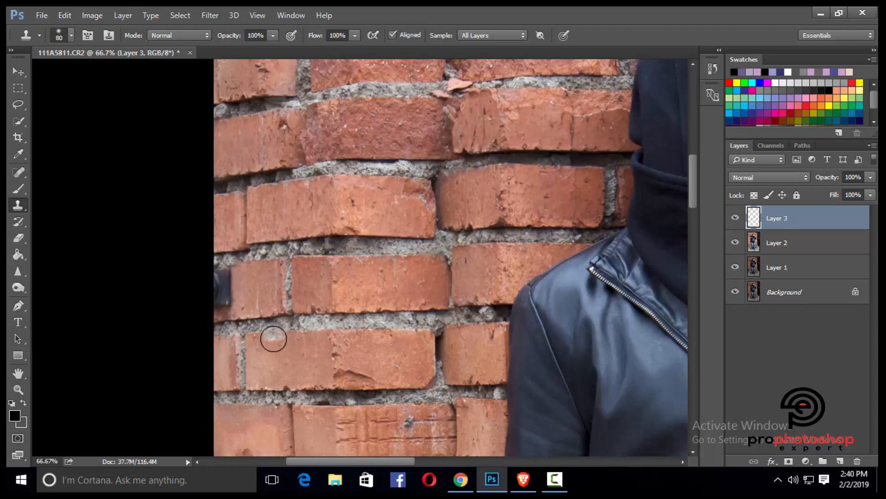
pyautogui.moveTo(274, 339); pyautogui.dragTo(285, 334)
pyautogui.hotkey('ctrl', 'z')
pyautogui.keyDown('alt'); pyautogui.click(271, 334); pyautogui.keyUp('alt')
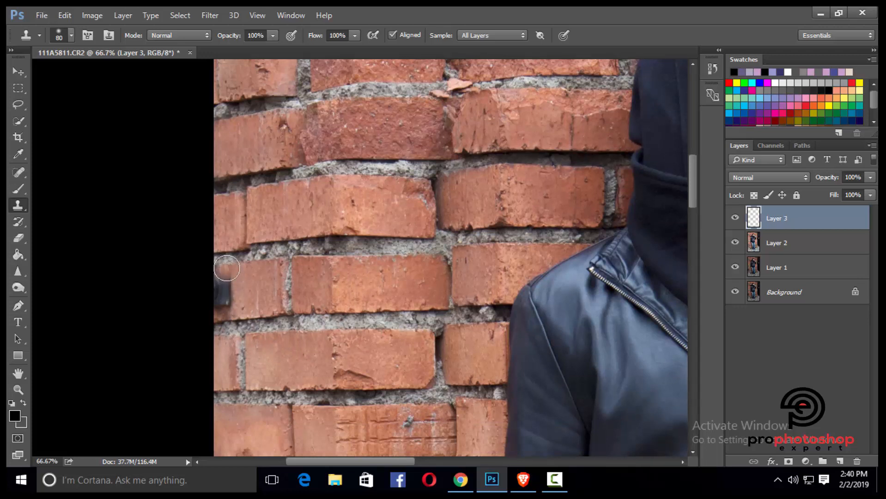
pyautogui.moveTo(227, 268)
pyautogui.mouseDown()
pyautogui.moveTo(217, 271)
pyautogui.moveTo(221, 292)
pyautogui.moveTo(233, 289)
pyautogui.moveTo(230, 302)
pyautogui.mouseUp()
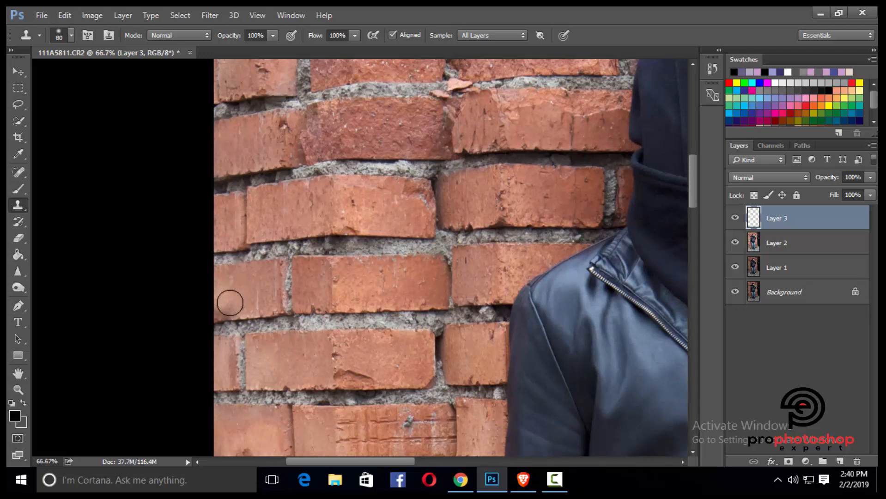
pyautogui.scroll(2, 376, 317)
pyautogui.hotkey('ctrl', '-')
pyautogui.hotkey('ctrl', '-')
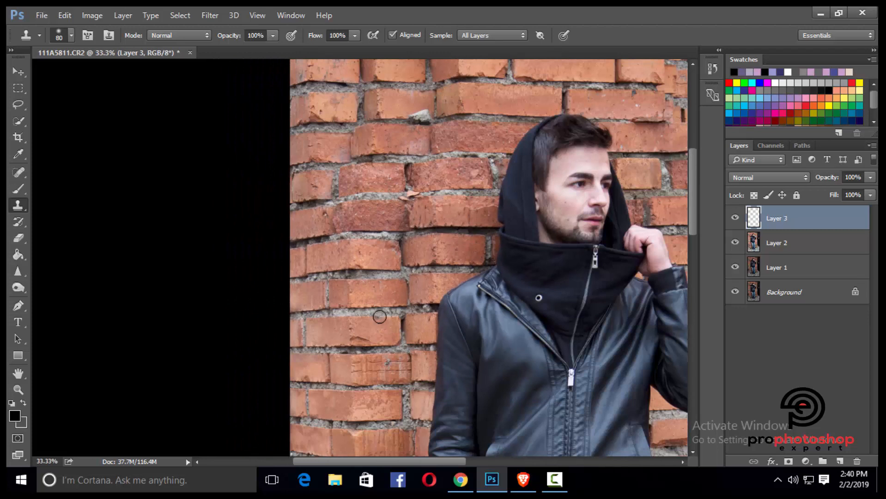
# - Merge the cloned bricks on Layer 3 with Layer 2 into a single layer
pyautogui.keyDown('shift'); pyautogui.click(789, 248); pyautogui.keyUp('shift')
pyautogui.rightClick(789, 248)
pyautogui.click(555, 427)
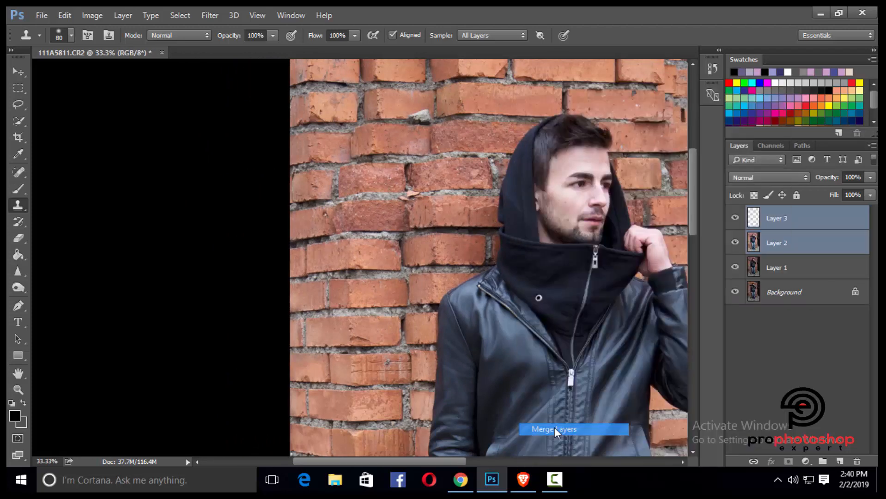
pyautogui.hotkey('ctrl', '-')
pyautogui.hotkey('ctrl', '-')
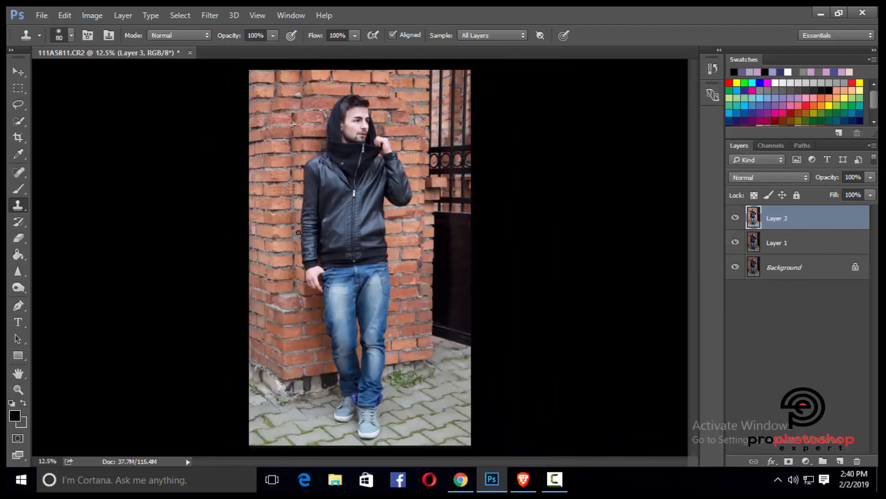
# - Duplicate the merged Layer 3 and apply Selective Color to the copy, setting Black in the Neutrals to +13%
pyautogui.hotkey('ctrl', 'j')
pyautogui.click(92, 15)
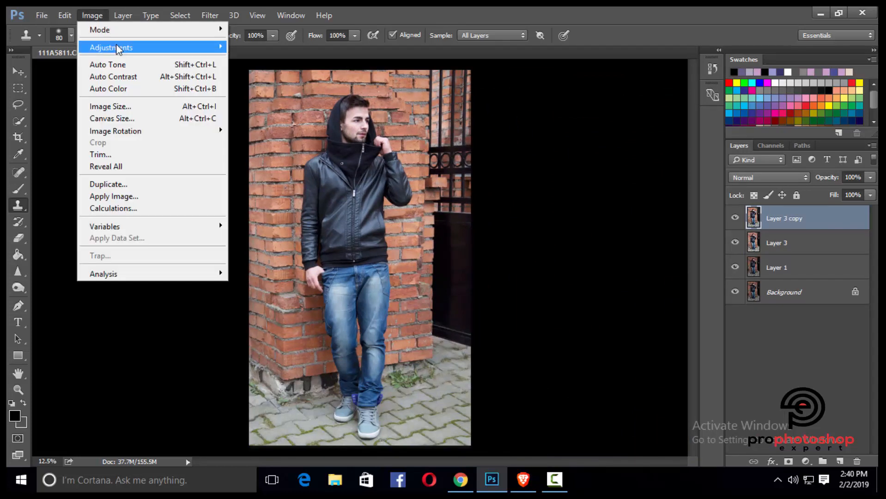
pyautogui.moveTo(119, 47)
pyautogui.click(268, 238)
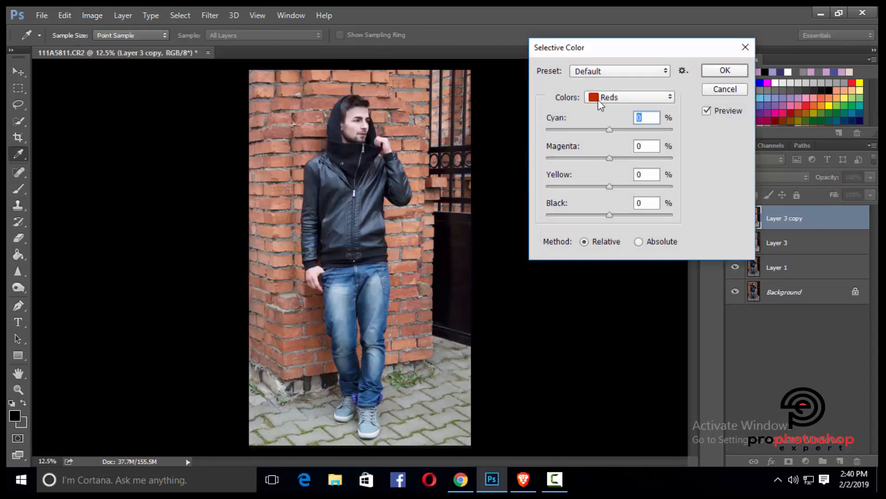
pyautogui.click(601, 97)
pyautogui.click(618, 206)
pyautogui.moveTo(610, 213); pyautogui.dragTo(620, 216)
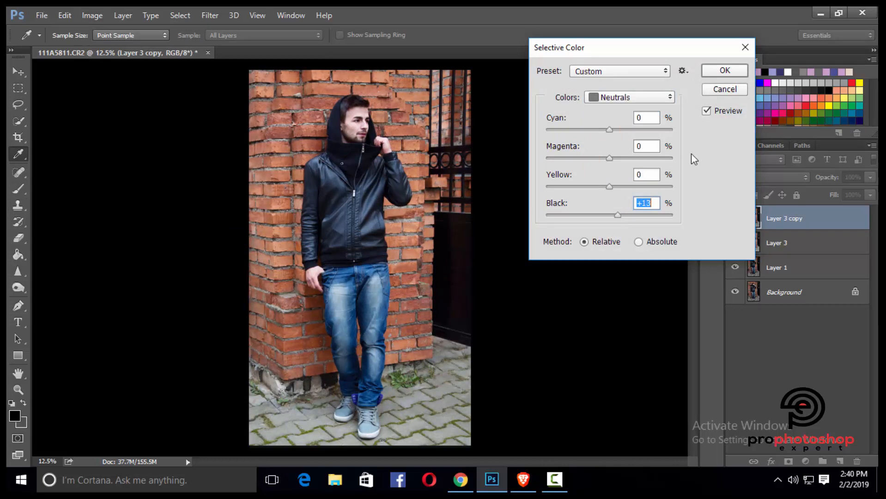
pyautogui.click(724, 70)
# - Apply Brightness/Contrast to Layer 3 copy with brightness at about 8 and a slight contrast increase
pyautogui.click(92, 15)
pyautogui.moveTo(111, 47)
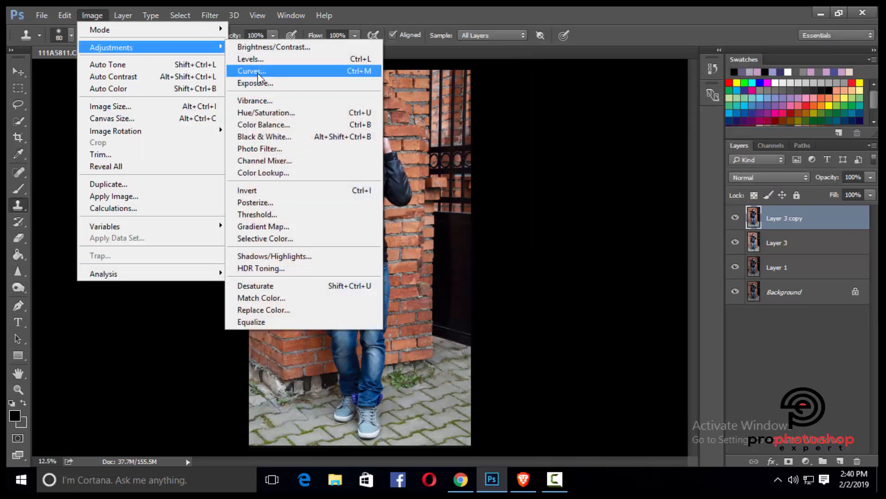
pyautogui.click(261, 51)
pyautogui.moveTo(613, 85); pyautogui.dragTo(615, 82)
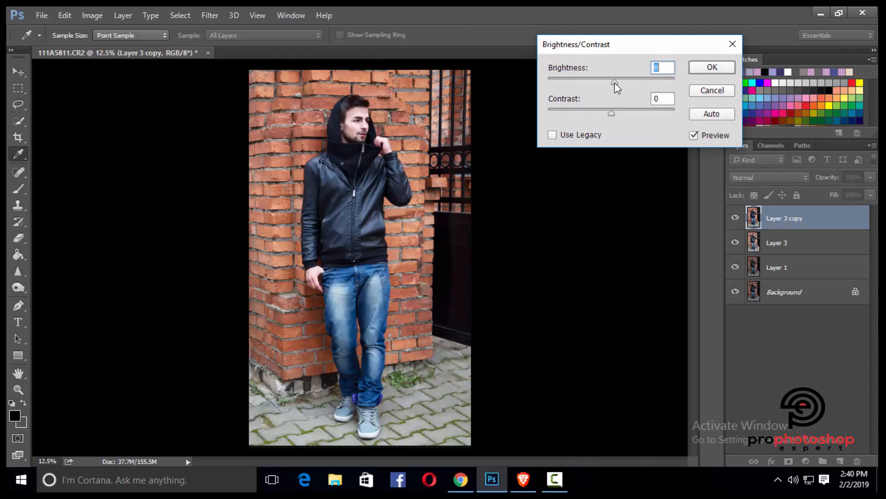
pyautogui.moveTo(613, 114); pyautogui.dragTo(617, 117)
pyautogui.click(712, 67)
# - Compare the picture with and without Layer 3 copy, both in full view and close up on the man's upper body
pyautogui.click(735, 219)
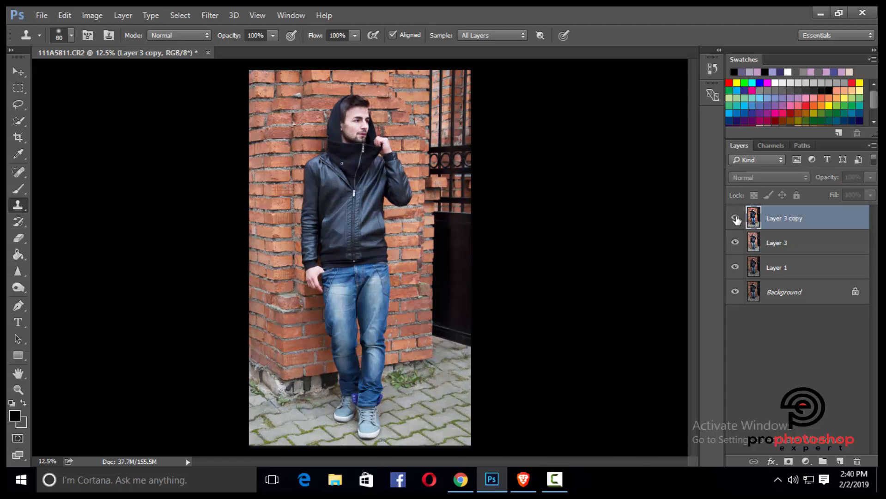
pyautogui.click(736, 219)
pyautogui.click(735, 219)
pyautogui.click(736, 219)
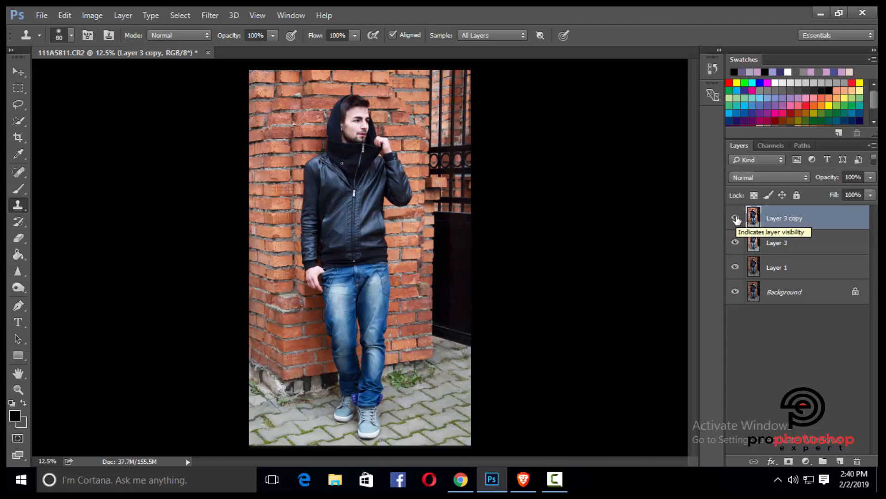
pyautogui.click(735, 219)
pyautogui.click(735, 219)
pyautogui.click(736, 219)
pyautogui.click(736, 219)
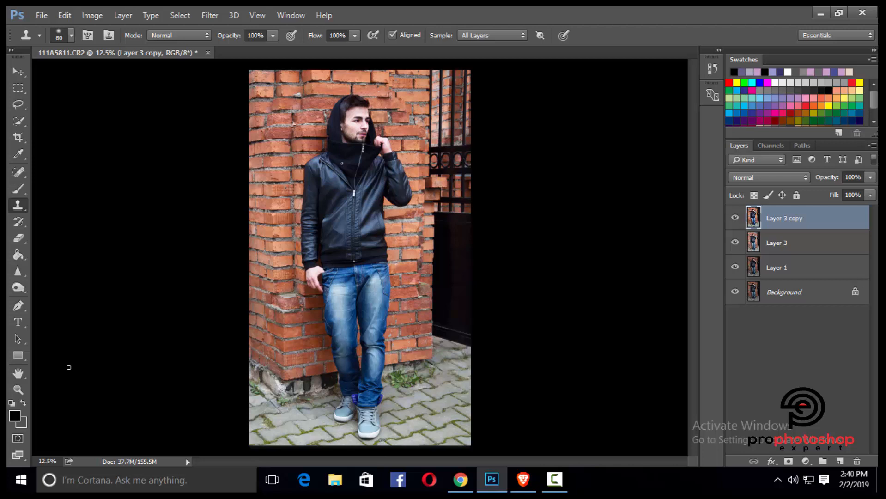
pyautogui.press('z')
pyautogui.click(368, 159)
pyautogui.click(362, 164)
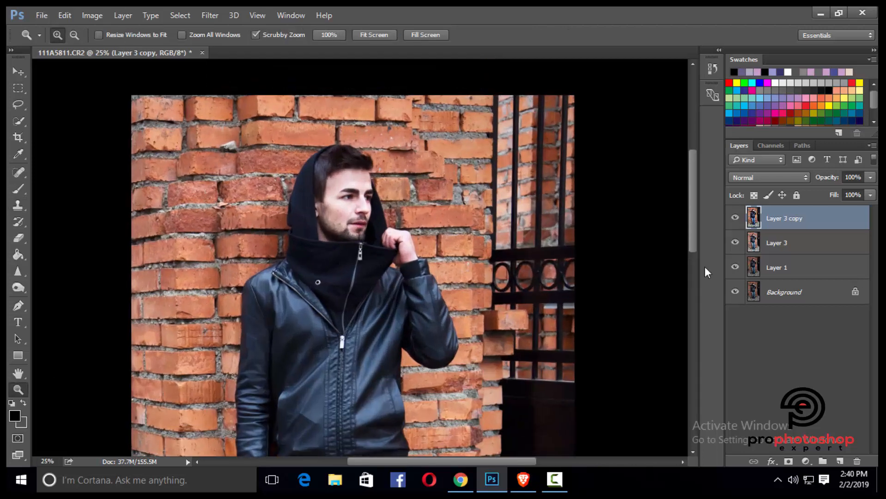
pyautogui.click(736, 218)
pyautogui.click(735, 218)
pyautogui.click(736, 218)
pyautogui.click(736, 218)
pyautogui.scroll(-3, 471, 280)
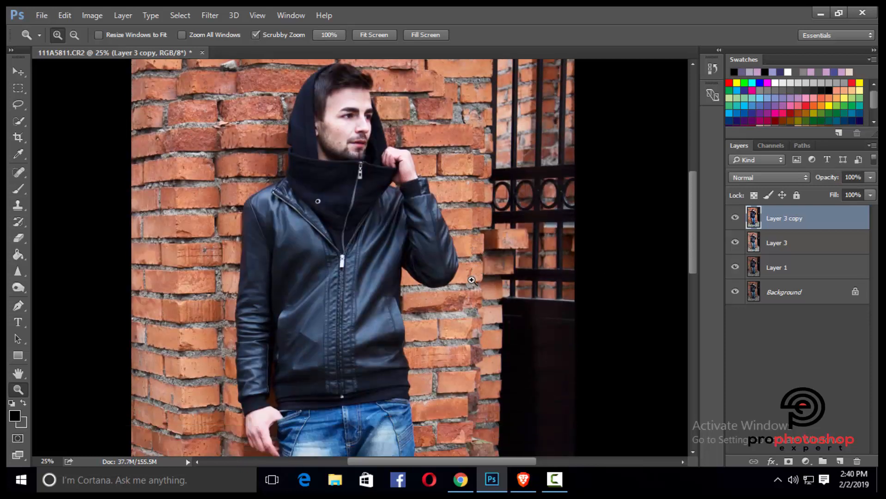
# - Erase Layer 3 copy over the face with a 200 to 250 px eraser and over the raised hand at 125 px
pyautogui.click(18, 238)
pyautogui.scroll(3, 323, 184)
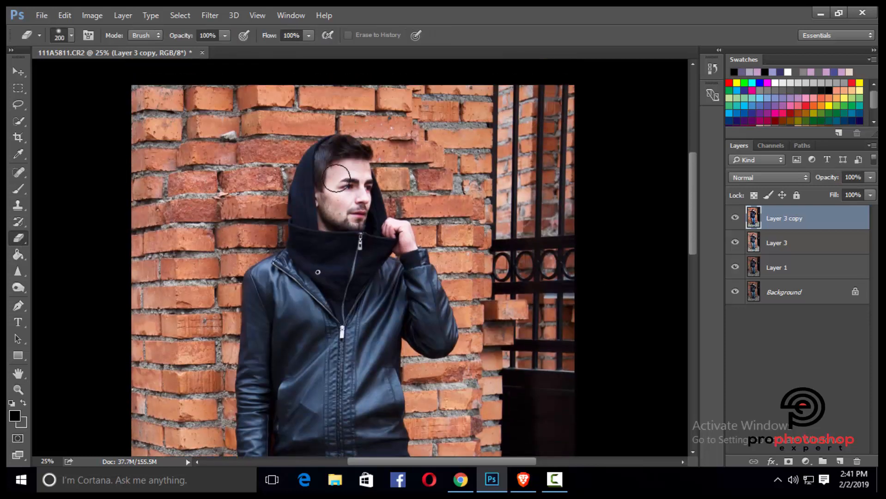
pyautogui.moveTo(334, 174)
pyautogui.mouseDown()
pyautogui.moveTo(354, 233)
pyautogui.moveTo(348, 168)
pyautogui.mouseUp()
pyautogui.press('[')
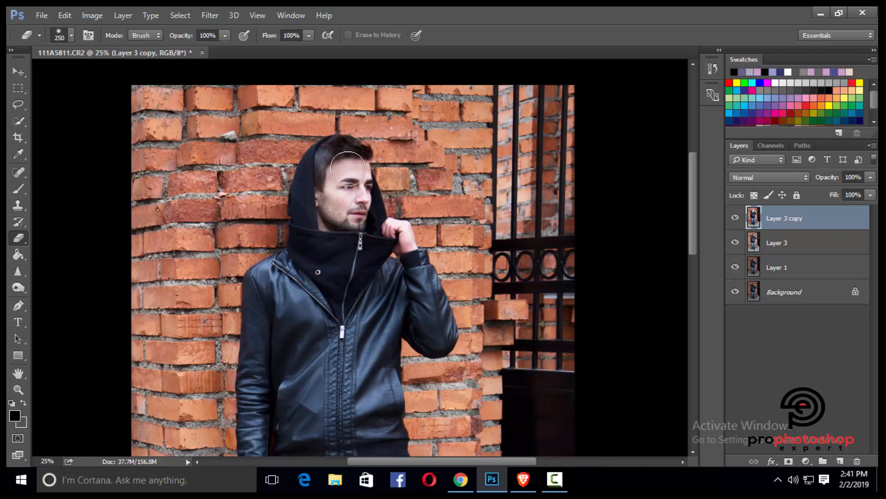
pyautogui.scroll(-1, 360, 263)
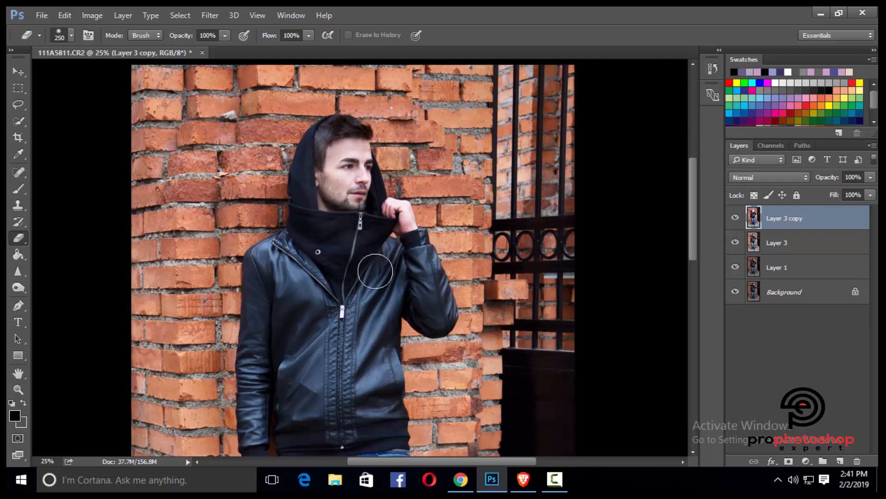
pyautogui.press('[')
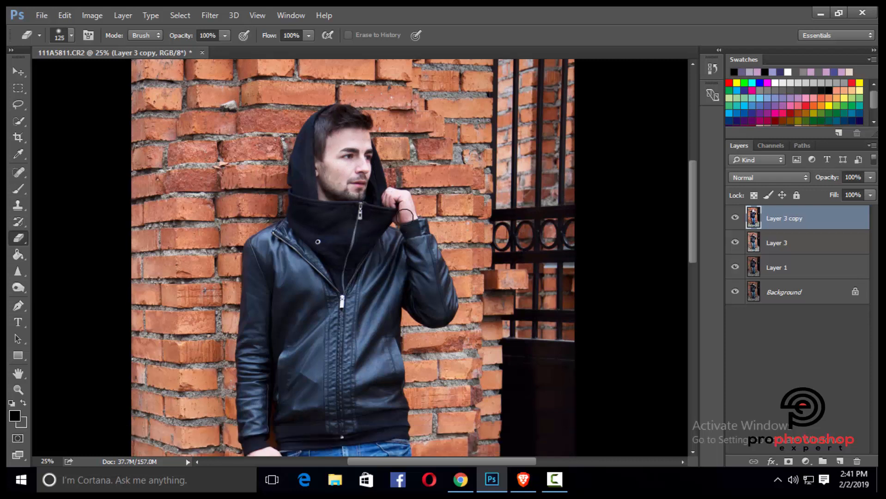
# - Erase Layer 3 copy over the leather jacket with a soft eraser at 300 and 250 px
pyautogui.scroll(-4, 405, 215)
pyautogui.press(']')
pyautogui.press(']')
pyautogui.press(']')
pyautogui.press(']')
pyautogui.press(']')
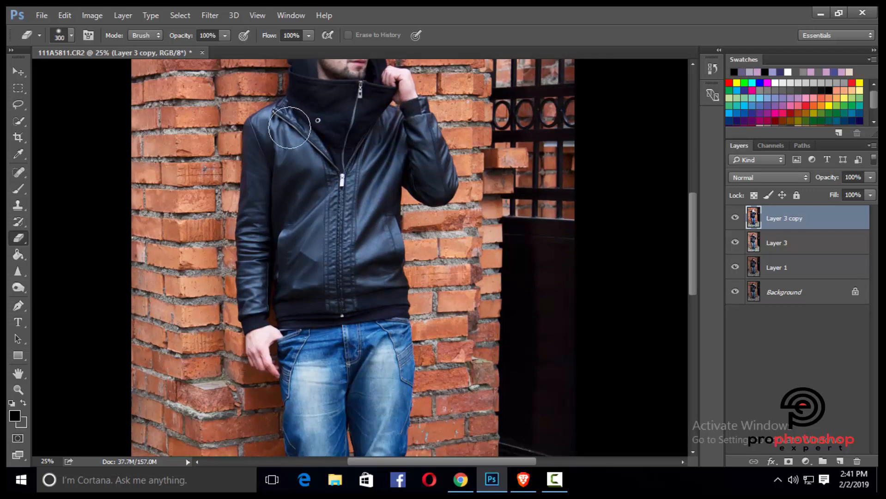
pyautogui.moveTo(290, 135)
pyautogui.mouseDown()
pyautogui.moveTo(265, 187)
pyautogui.moveTo(286, 144)
pyautogui.moveTo(316, 307)
pyautogui.moveTo(348, 158)
pyautogui.moveTo(368, 244)
pyautogui.mouseUp()
pyautogui.press('[')
pyautogui.press('[')
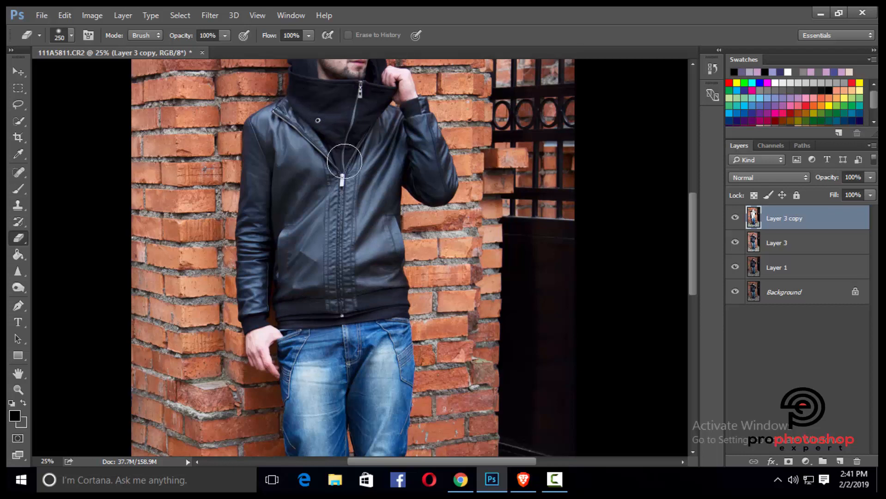
# - Erase Layer 3 copy over the hand at the jeans pocket with a 125 px eraser
pyautogui.scroll(-2, 271, 212)
pyautogui.press('[')
pyautogui.press('[')
pyautogui.press('[')
pyautogui.press('[')
pyautogui.scroll(-2, 257, 275)
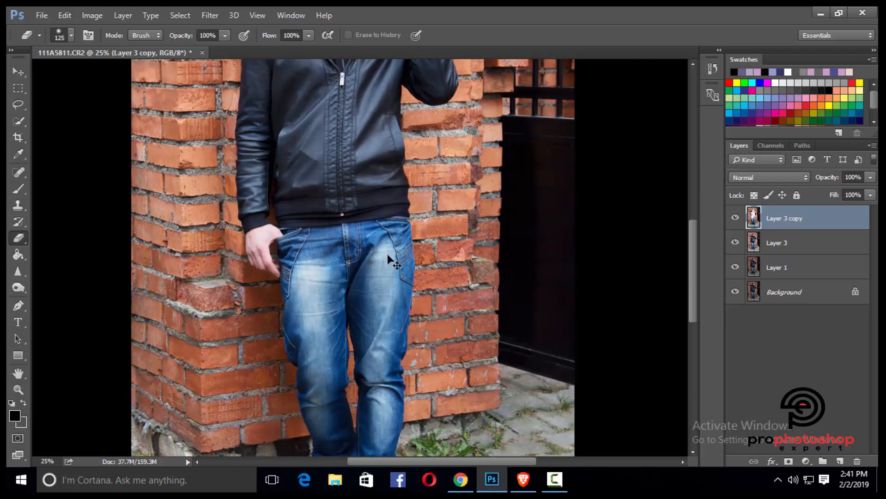
# - Merge Layer 3 copy with Layer 3 and compare the merged result with the darker original beneath it
pyautogui.hotkey('ctrl', '-')
pyautogui.hotkey('ctrl', '-')
pyautogui.rightClick(798, 242)
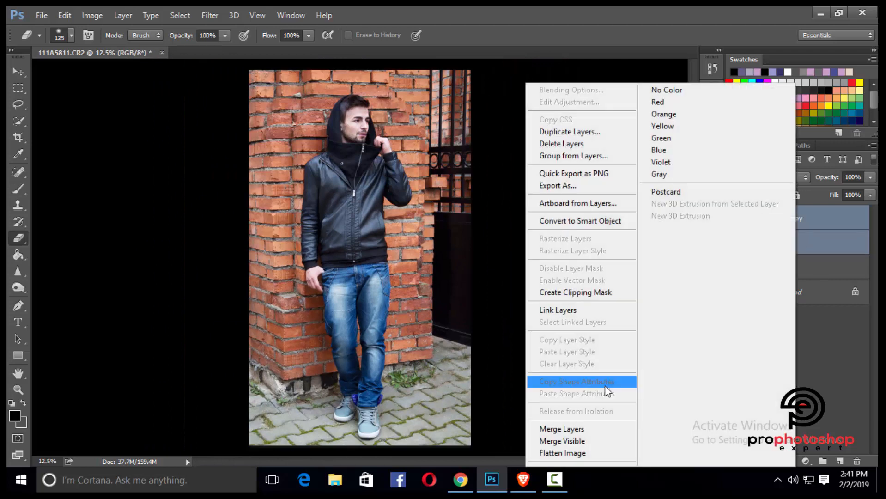
pyautogui.click(600, 428)
pyautogui.click(735, 219)
pyautogui.click(735, 219)
pyautogui.click(735, 220)
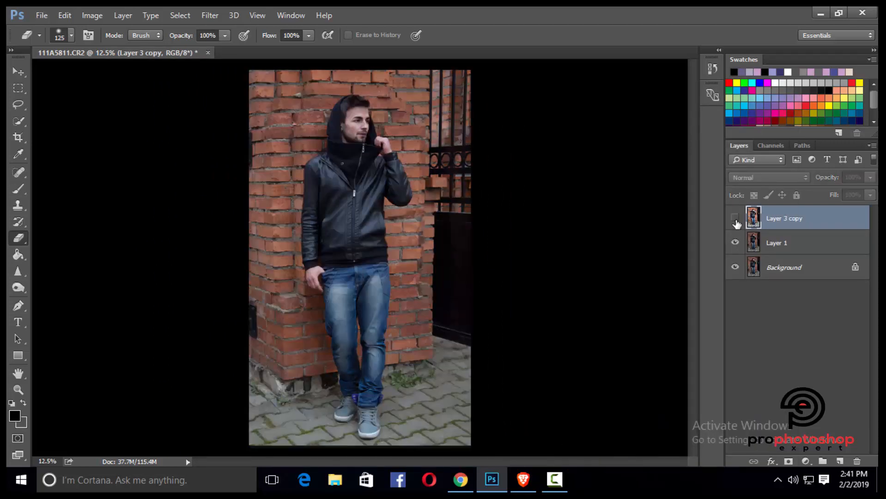
pyautogui.click(735, 220)
# - Duplicate the merged Layer 3 copy twice
pyautogui.hotkey('ctrl', 'j')
pyautogui.hotkey('ctrl', 'j')
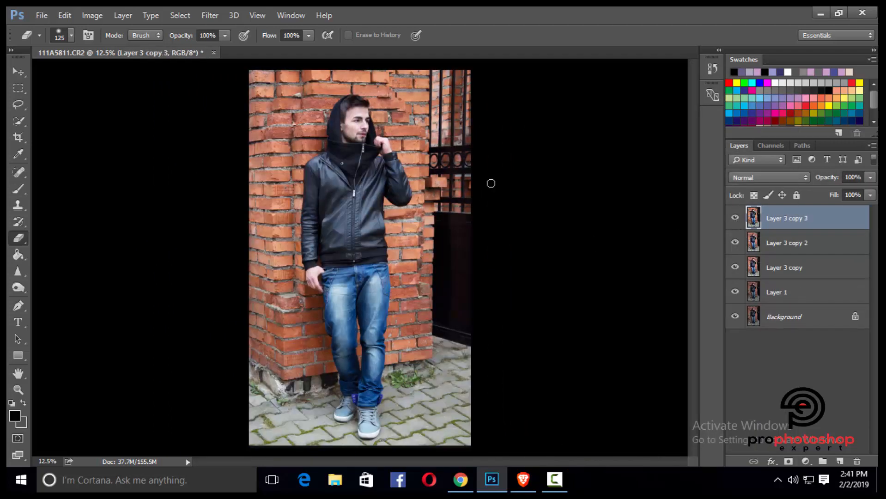
pyautogui.click(92, 15)
pyautogui.moveTo(111, 47)
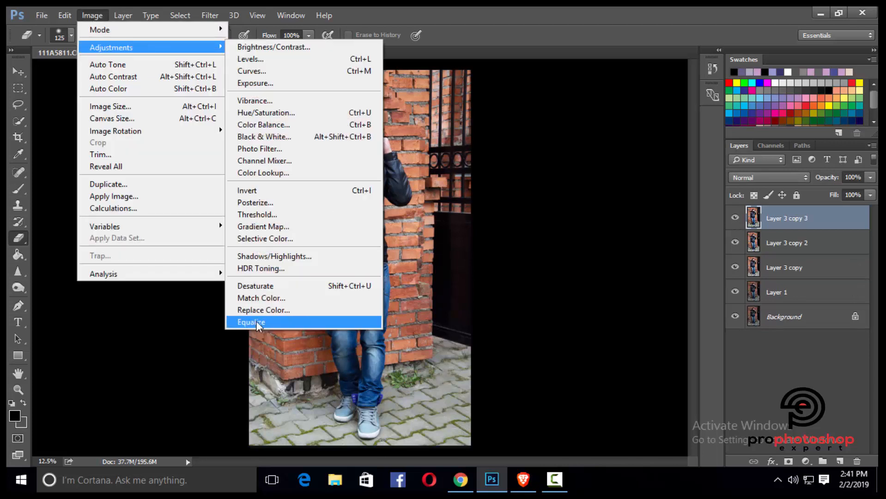
pyautogui.click(270, 228)
# - Apply a High Pass filter with a 7.0 px radius to Layer 3 copy 3 and set its blend mode to Soft Light
pyautogui.click(209, 15)
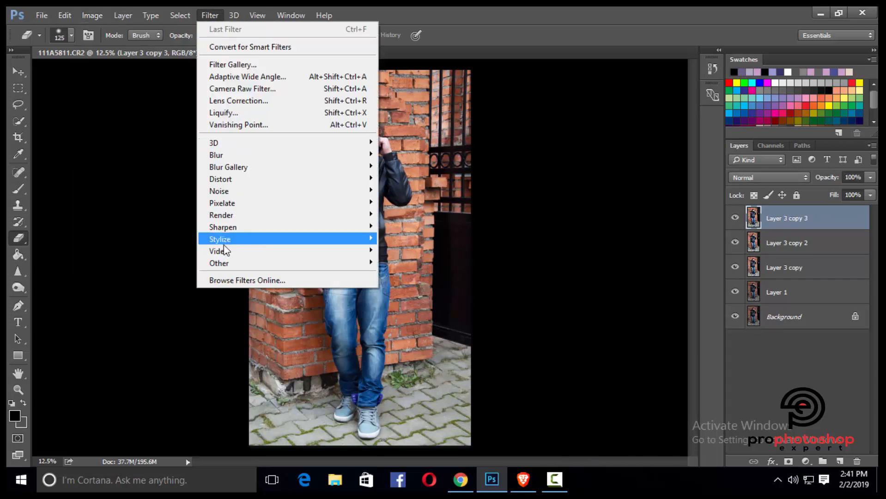
pyautogui.moveTo(222, 260)
pyautogui.click(408, 273)
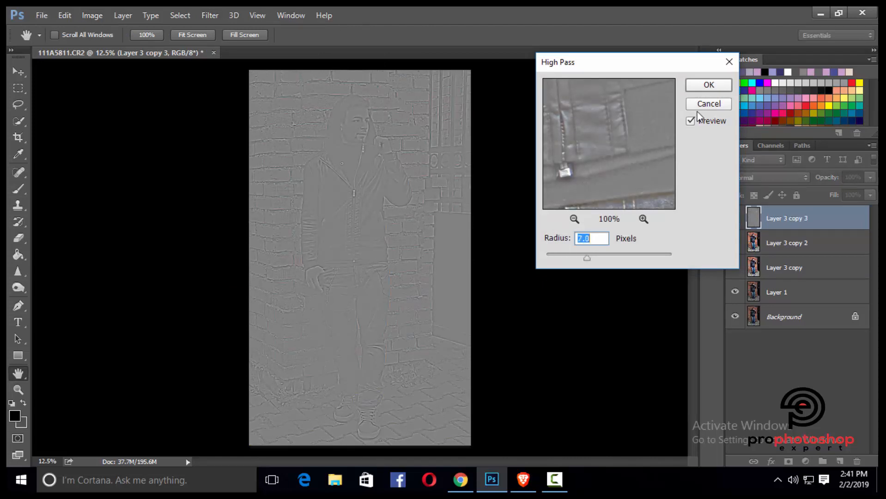
pyautogui.click(709, 85)
pyautogui.click(769, 177)
pyautogui.click(777, 316)
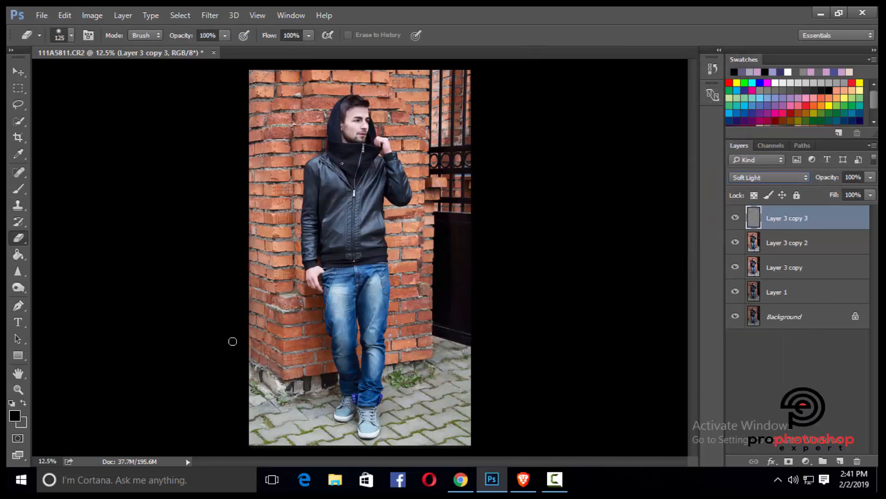
# - Examine the face up close with the High Pass layer, Layer 3 copy 3, shown and hidden
pyautogui.click(18, 390)
pyautogui.click(367, 115)
pyautogui.click(368, 116)
pyautogui.click(365, 115)
pyautogui.click(365, 116)
pyautogui.click(364, 116)
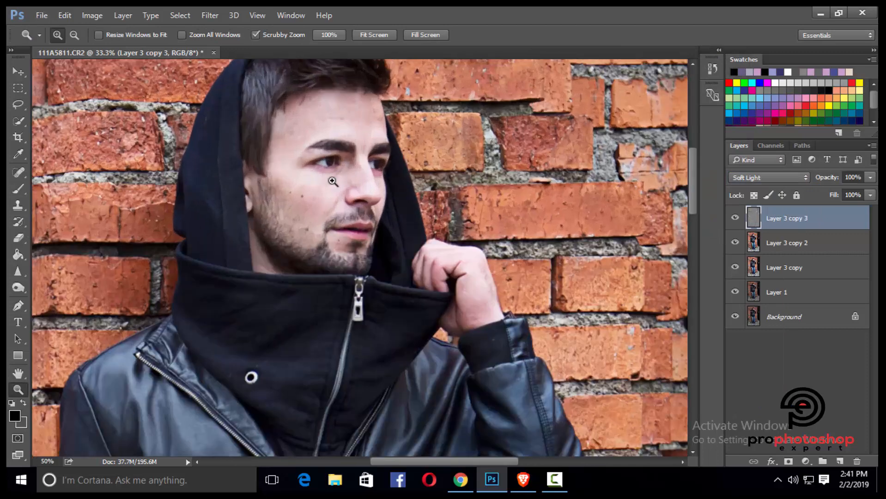
pyautogui.moveTo(336, 189); pyautogui.dragTo(336, 251)
pyautogui.click(336, 251)
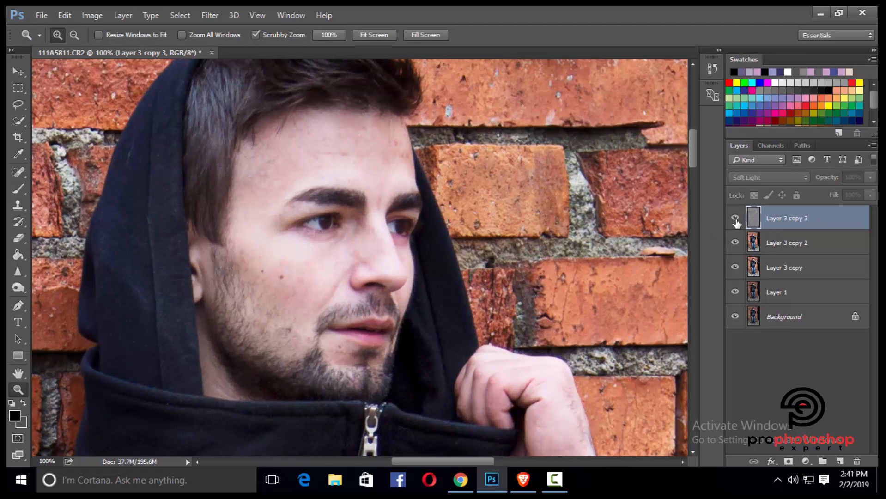
pyautogui.click(736, 220)
pyautogui.click(736, 219)
# - Compare the whole figure with and without the High Pass sharpening layer
pyautogui.hotkey('ctrl', '-')
pyautogui.hotkey('ctrl', '-')
pyautogui.hotkey('ctrl', '-')
pyautogui.hotkey('ctrl', '-')
pyautogui.hotkey('ctrl', '-')
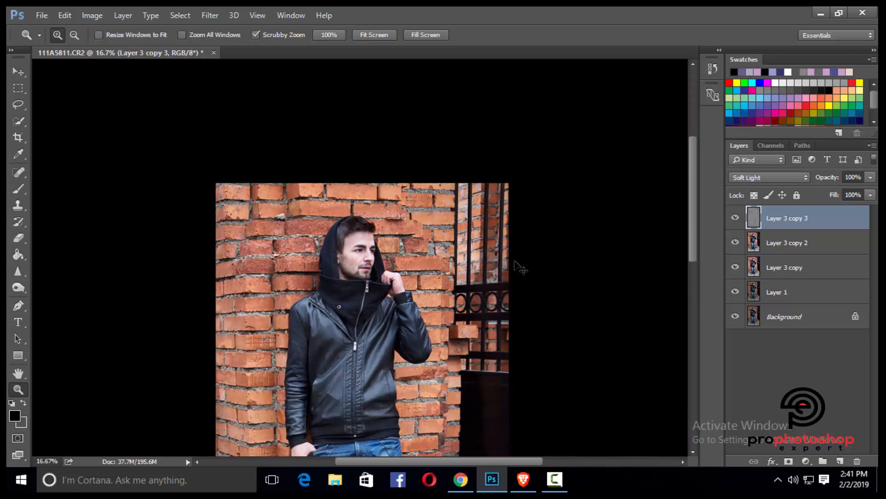
pyautogui.hotkey('ctrl', '-')
pyautogui.click(376, 156)
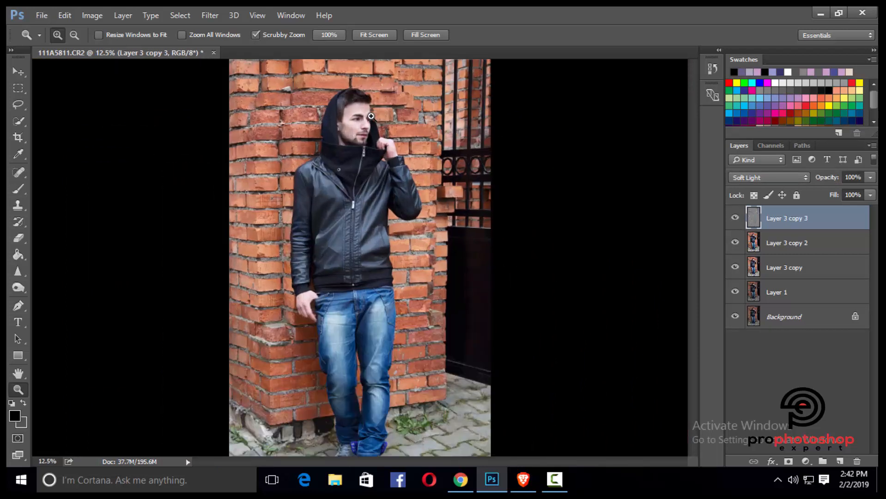
pyautogui.click(734, 219)
pyautogui.click(734, 219)
pyautogui.click(731, 220)
pyautogui.click(732, 220)
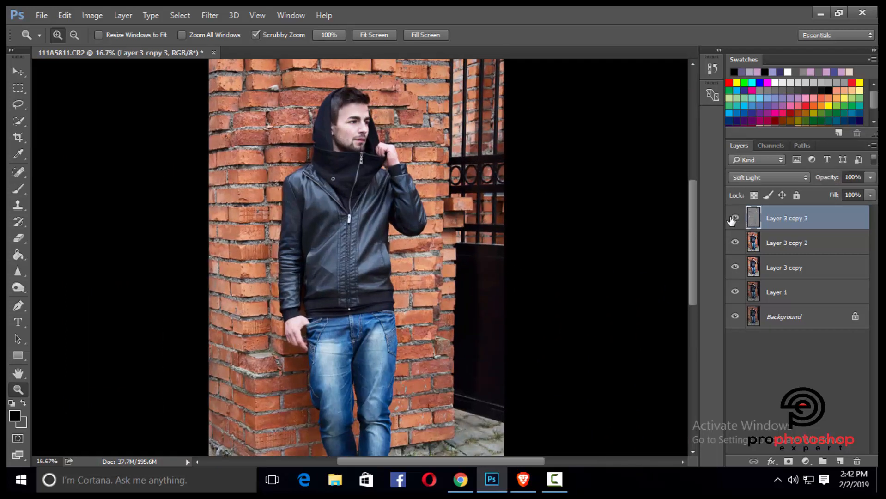
# - Duplicate Layer 3 copy 2 and adjust the copy's Reds in Hue/Saturation to hue +8 and saturation -6
pyautogui.click(784, 247)
pyautogui.hotkey('ctrl', 'j')
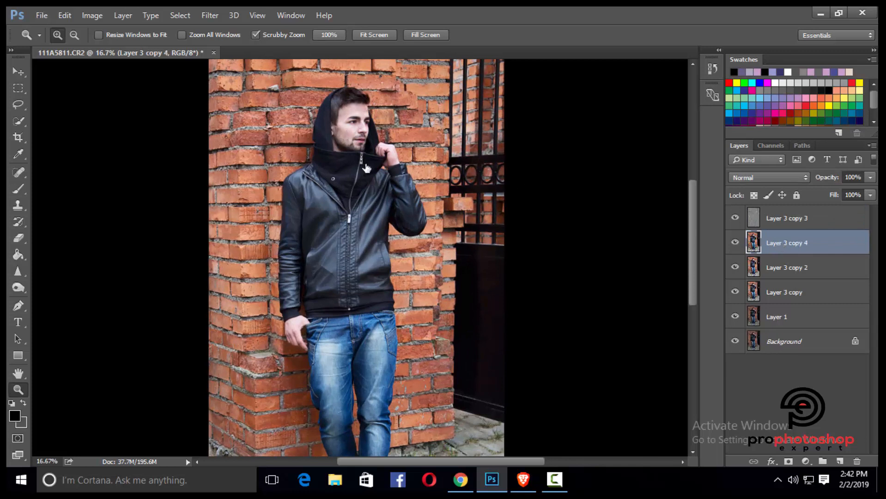
pyautogui.click(92, 15)
pyautogui.moveTo(113, 48)
pyautogui.click(295, 112)
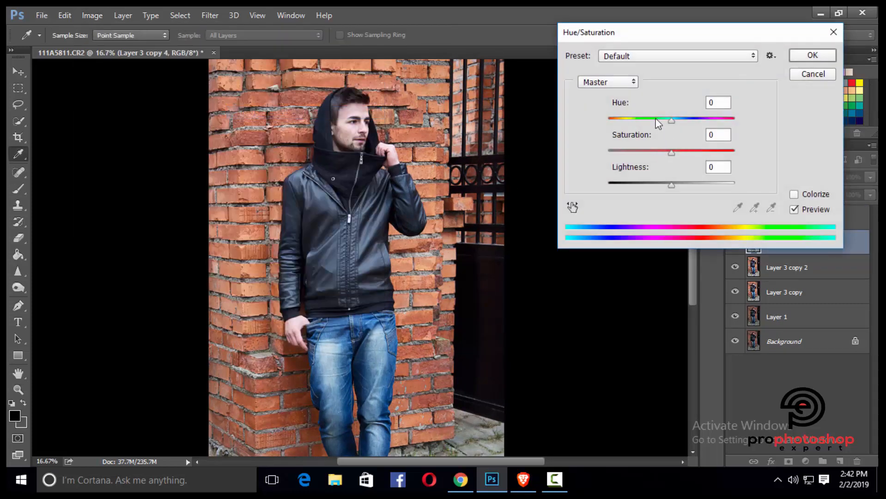
pyautogui.click(608, 82)
pyautogui.click(595, 105)
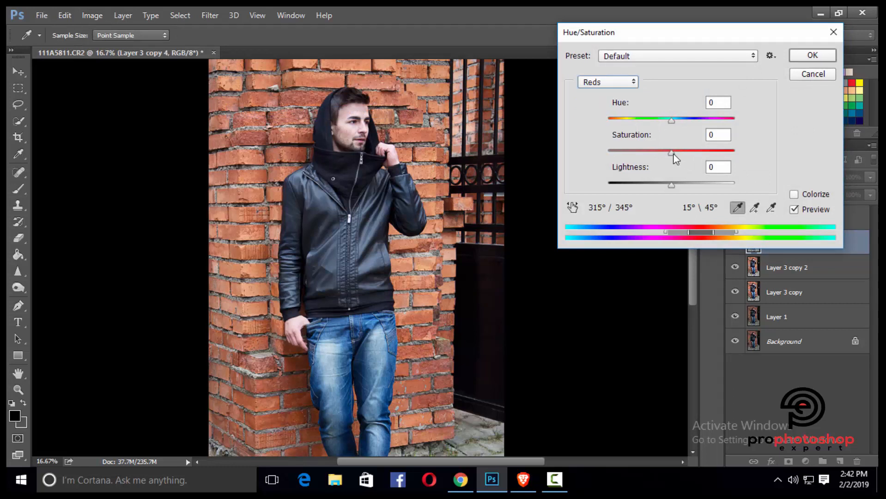
pyautogui.moveTo(672, 154); pyautogui.dragTo(674, 155)
pyautogui.moveTo(671, 120); pyautogui.dragTo(676, 122)
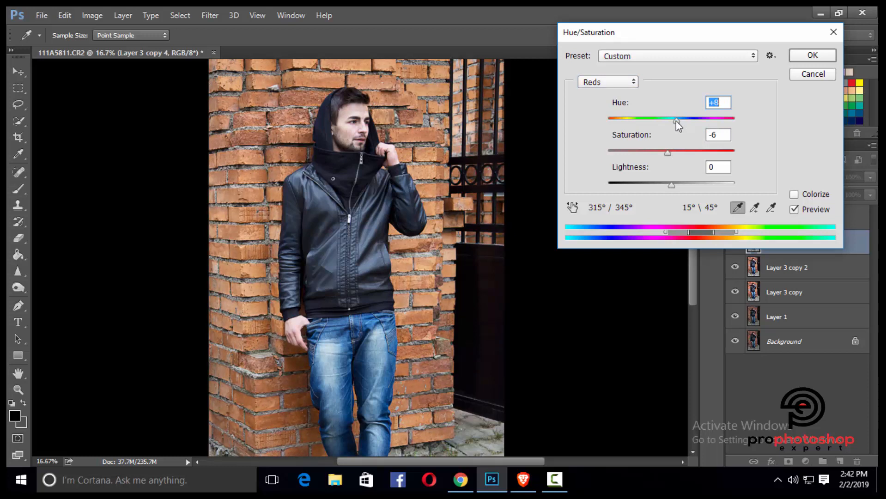
# - Shift the Master hue slightly upward in Hue/Saturation and apply the adjustment to Layer 3 copy 4
pyautogui.click(633, 82)
pyautogui.click(609, 93)
pyautogui.moveTo(674, 123); pyautogui.dragTo(677, 124)
pyautogui.click(813, 55)
pyautogui.press('z')
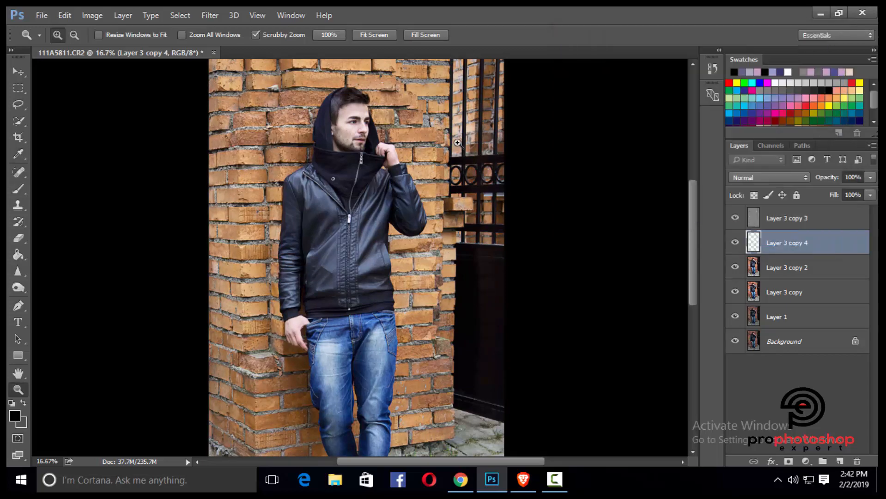
# - Compare the face and wall close up with Layer 3 copy 4 shown and hidden
pyautogui.moveTo(384, 191); pyautogui.dragTo(411, 199)
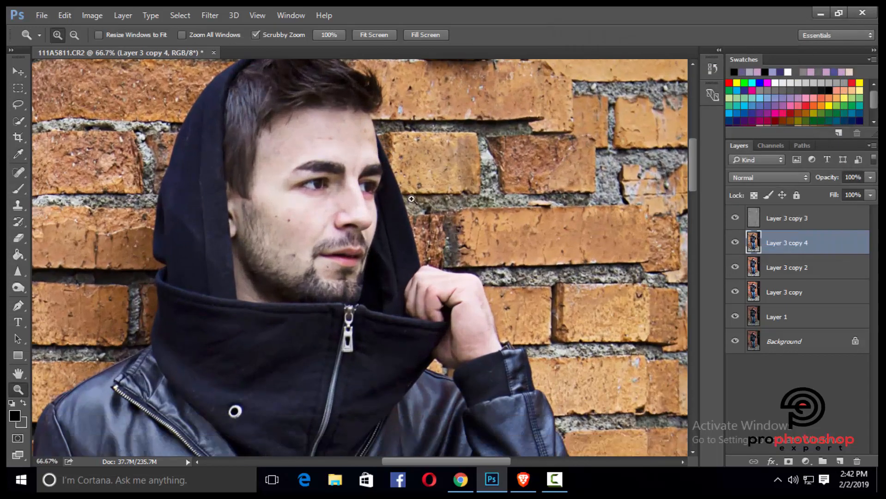
pyautogui.click(736, 243)
pyautogui.click(735, 243)
pyautogui.click(736, 243)
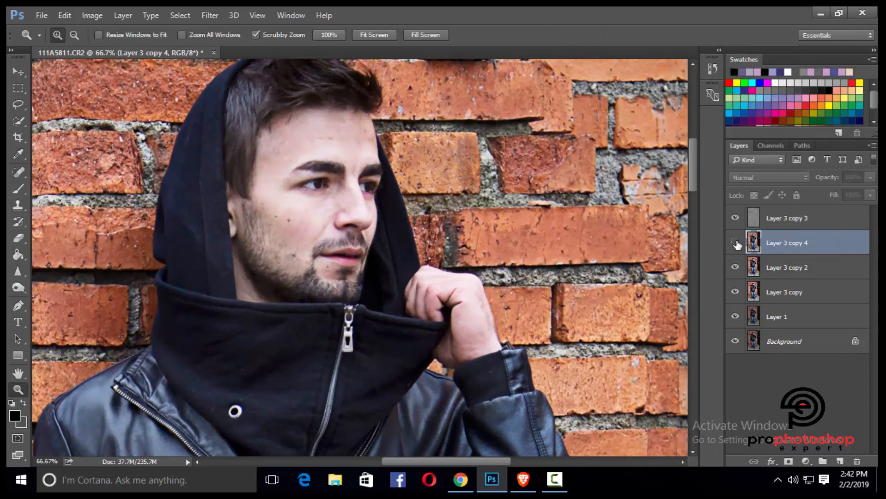
pyautogui.click(735, 243)
pyautogui.click(735, 243)
pyautogui.click(735, 243)
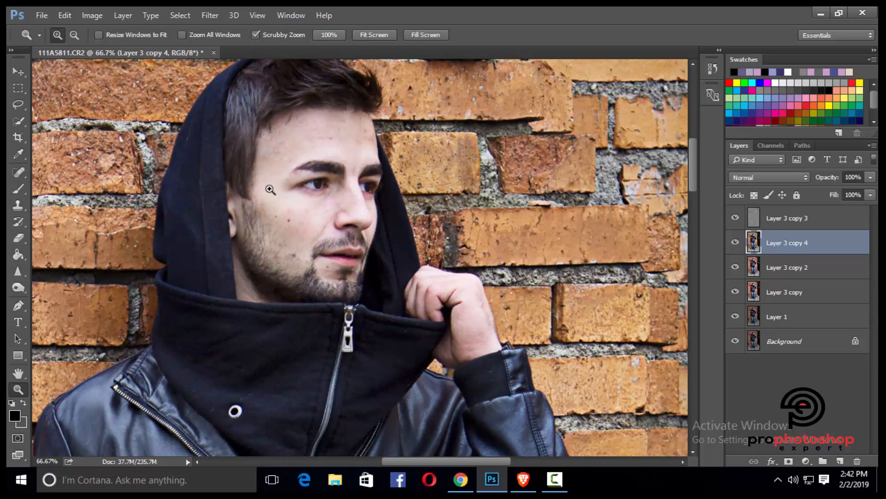
# - Raise the brightness of Layer 3 copy 4 slightly with Brightness/Contrast
pyautogui.click(92, 16)
pyautogui.moveTo(109, 46)
pyautogui.click(277, 44)
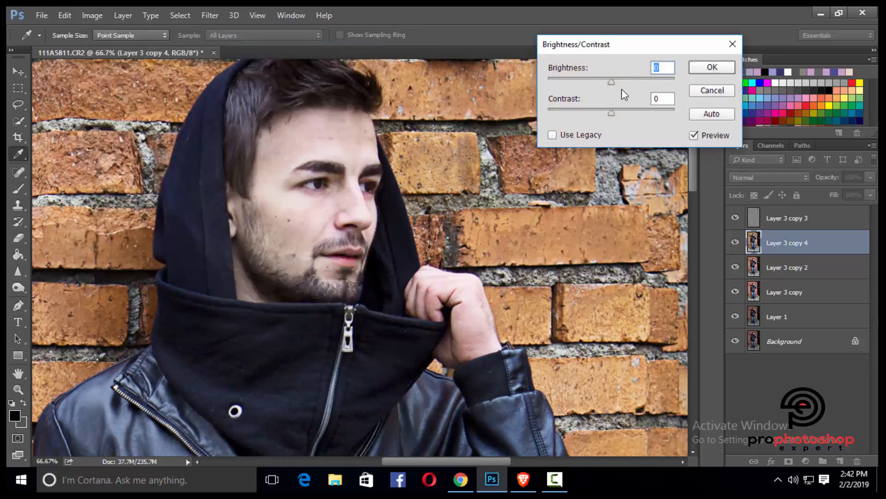
pyautogui.moveTo(616, 82); pyautogui.dragTo(613, 82)
pyautogui.click(710, 72)
# - Compare the full image with and without the adjusted Layer 3 copy 4
pyautogui.scroll(-4, 441, 238)
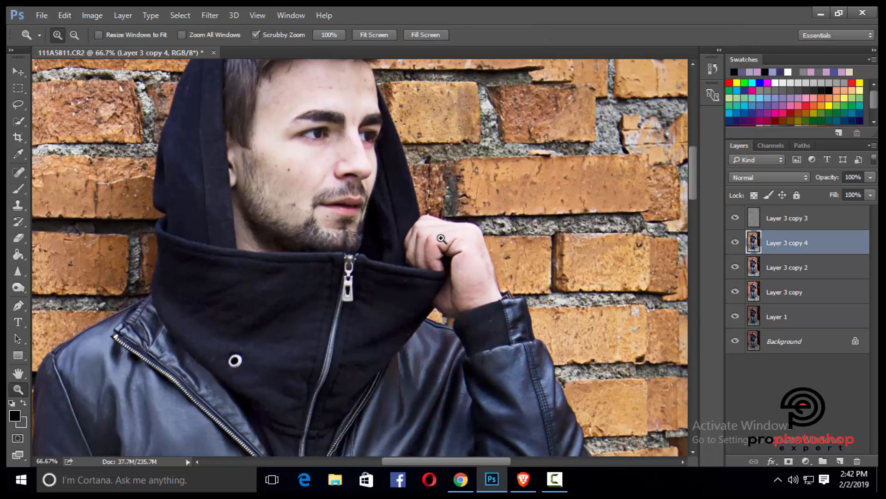
pyautogui.scroll(-4, 440, 238)
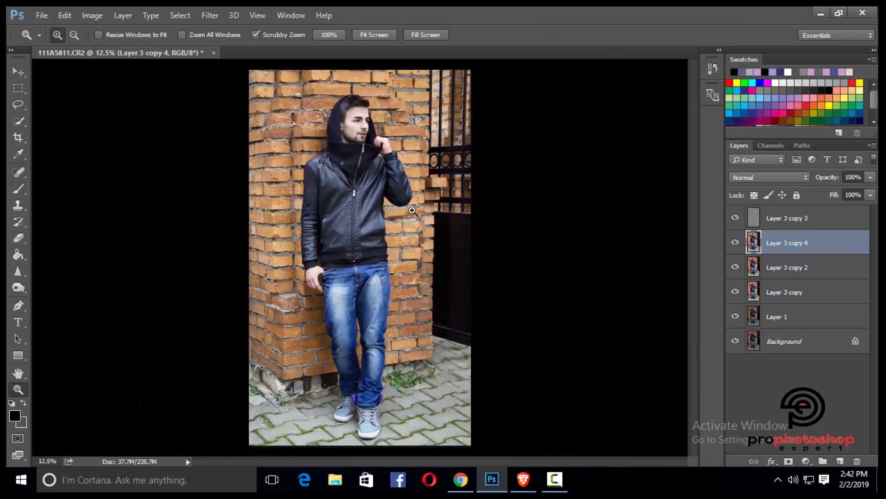
pyautogui.click(735, 243)
pyautogui.click(735, 242)
pyautogui.scroll(2, 375, 127)
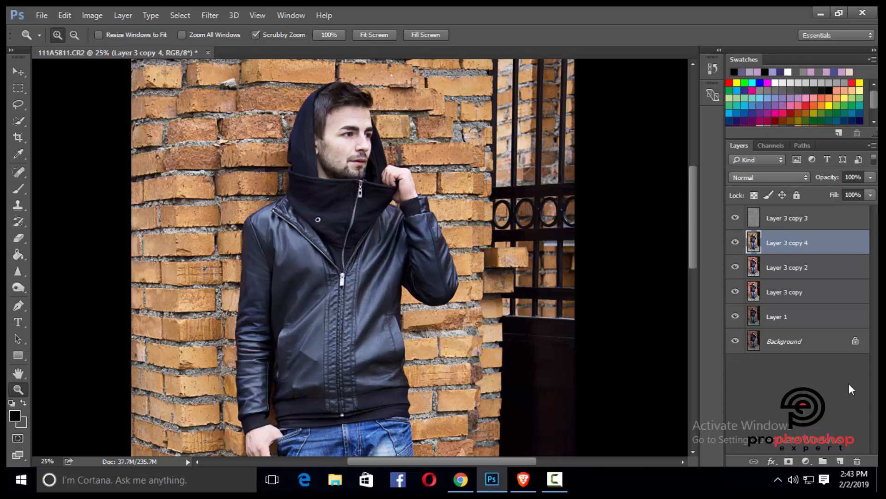
# - Add a layer mask to Layer 3 copy 4 and invert it to black to hide the colour adjustment
pyautogui.click(789, 461)
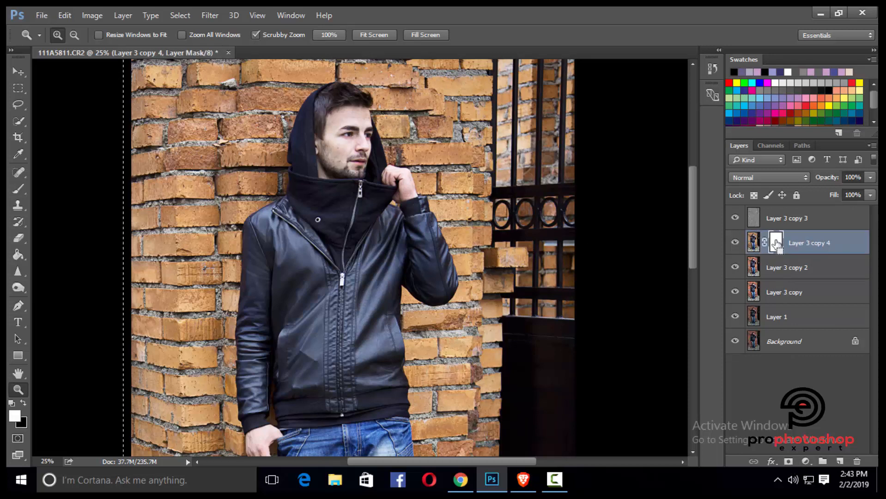
pyautogui.hotkey('ctrl', 'i')
pyautogui.hotkey('ctrl', '+')
pyautogui.click(18, 191)
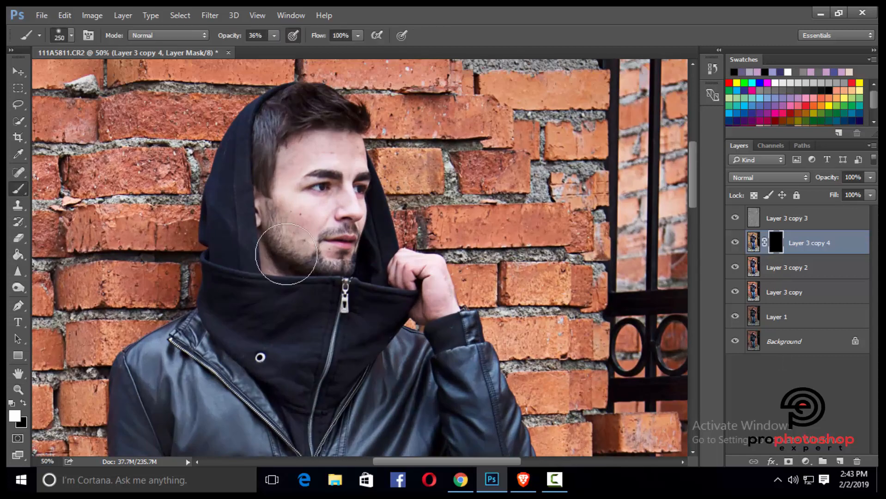
# - Paint white on the Layer 3 copy 4 mask over the face with a soft 36% opacity brush, varying its size
pyautogui.scroll(2, 296, 237)
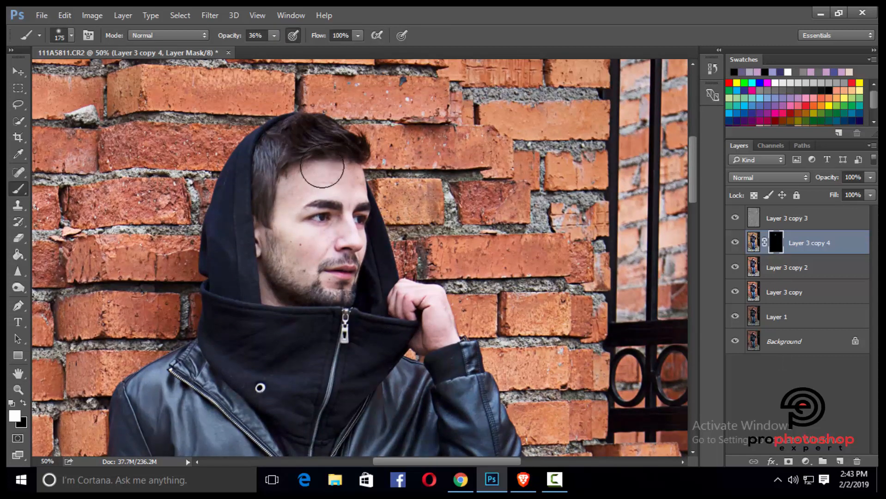
pyautogui.moveTo(323, 174); pyautogui.dragTo(336, 212)
pyautogui.press('[')
pyautogui.press('[')
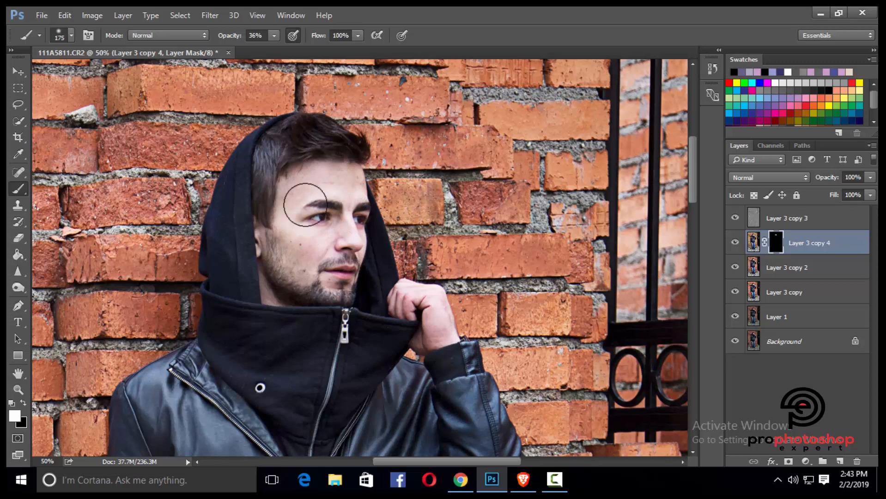
pyautogui.scroll(-3, 284, 217)
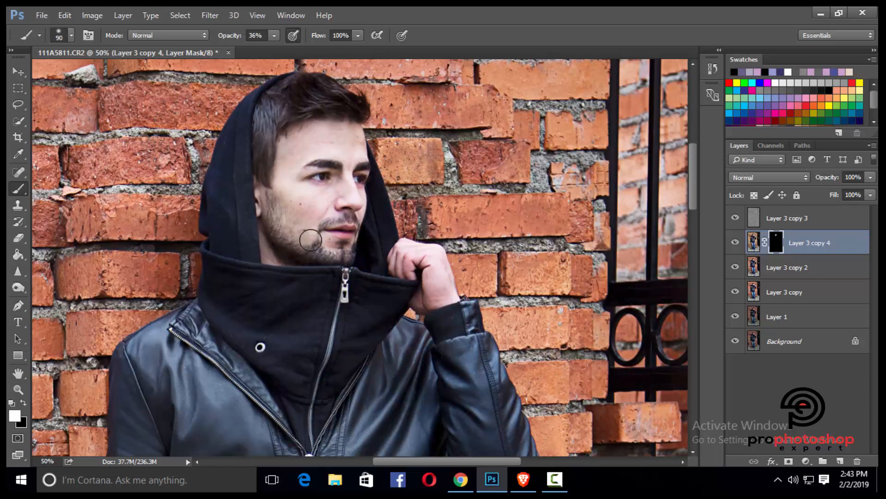
pyautogui.press(']')
pyautogui.press(']')
pyautogui.press(']')
pyautogui.scroll(-2, 328, 131)
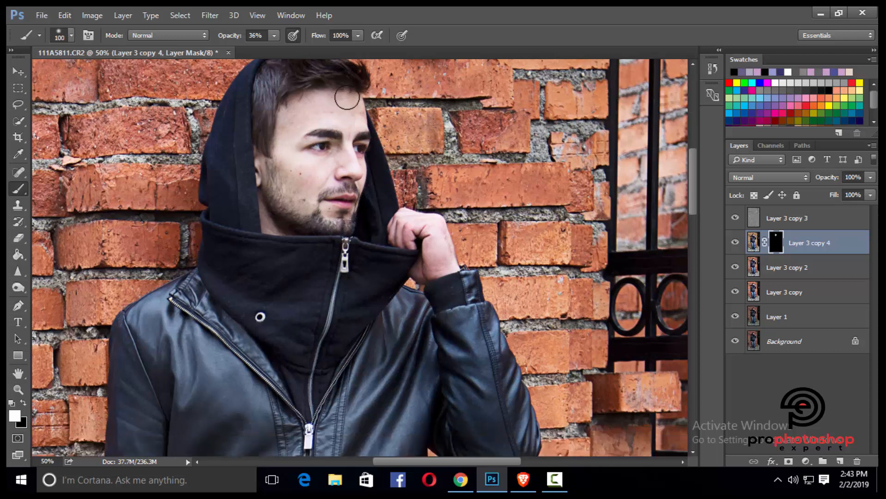
pyautogui.press(']')
pyautogui.scroll(-2, 350, 120)
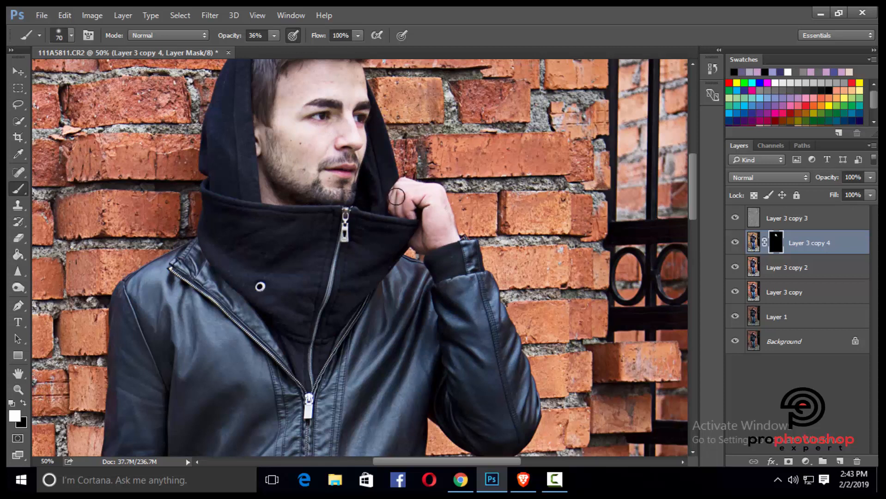
# - Paint white on the mask over the raised hand and the hand at the jeans pocket at 36% opacity
pyautogui.press(']')
pyautogui.hotkey('ctrl', '-')
pyautogui.hotkey('ctrl', '-')
pyautogui.scroll(-5, 295, 314)
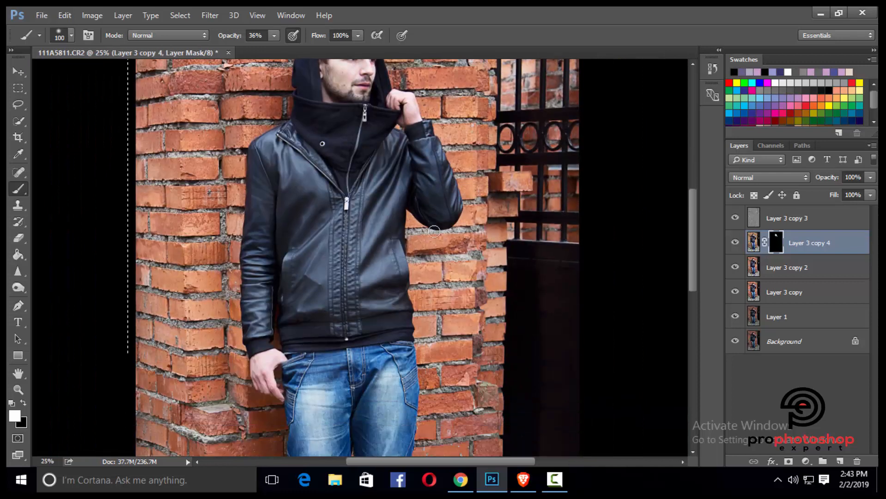
pyautogui.hotkey('ctrl', '+')
pyautogui.hotkey('ctrl', '+')
pyautogui.press('[')
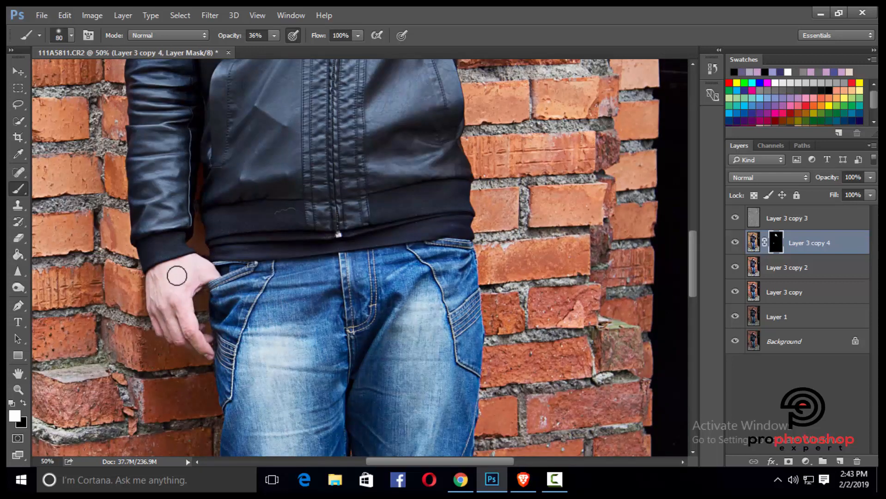
pyautogui.press(']')
pyautogui.hotkey('ctrl', '-')
pyautogui.scroll(2, 238, 324)
pyautogui.hotkey('ctrl', '-')
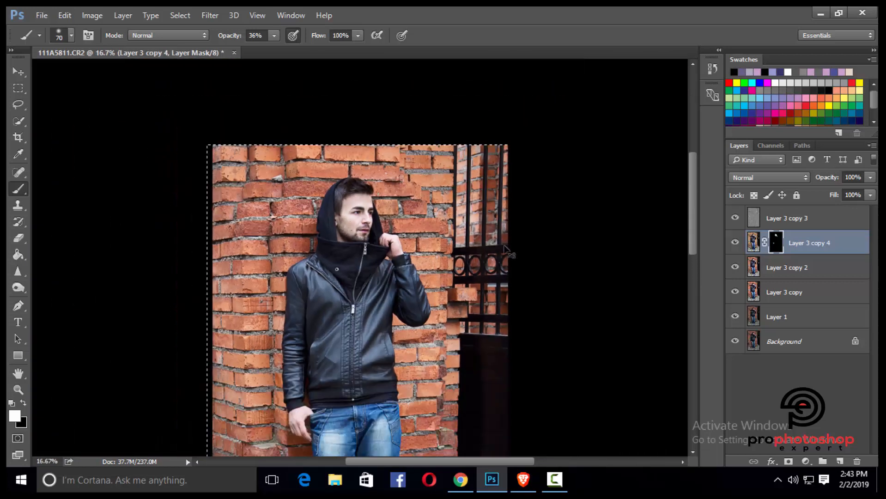
# - Lower the opacity of Layer 3 copy 4 to 61% and merge it with Layer 3 copy 2
pyautogui.click(870, 194)
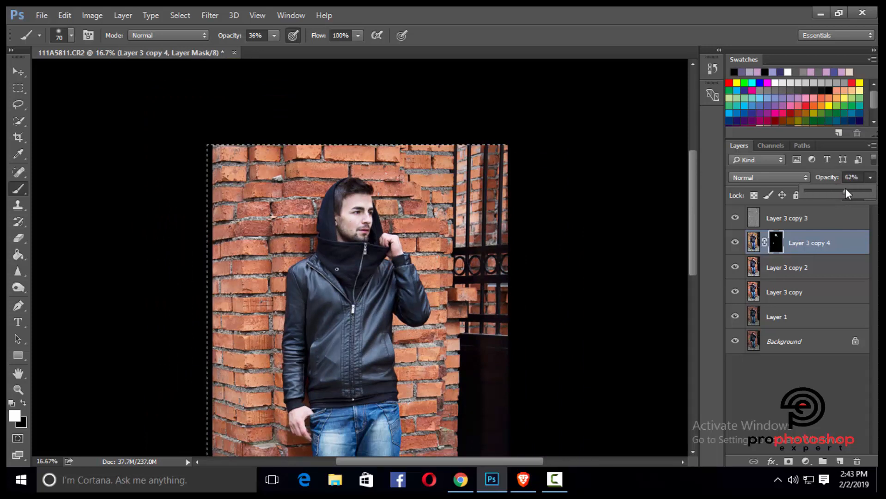
pyautogui.moveTo(846, 189); pyautogui.dragTo(844, 189)
pyautogui.keyDown('ctrl'); pyautogui.click(795, 267); pyautogui.keyUp('ctrl')
pyautogui.rightClick(795, 267)
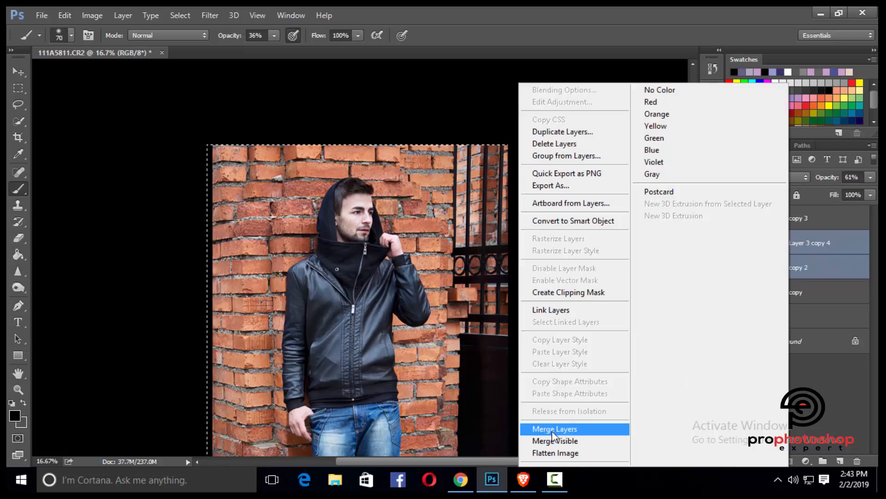
pyautogui.click(552, 430)
# - Clear the active selection with the Rectangular Marquee tool and check the merged image as a whole
pyautogui.hotkey('ctrl', '+')
pyautogui.hotkey('ctrl', '+')
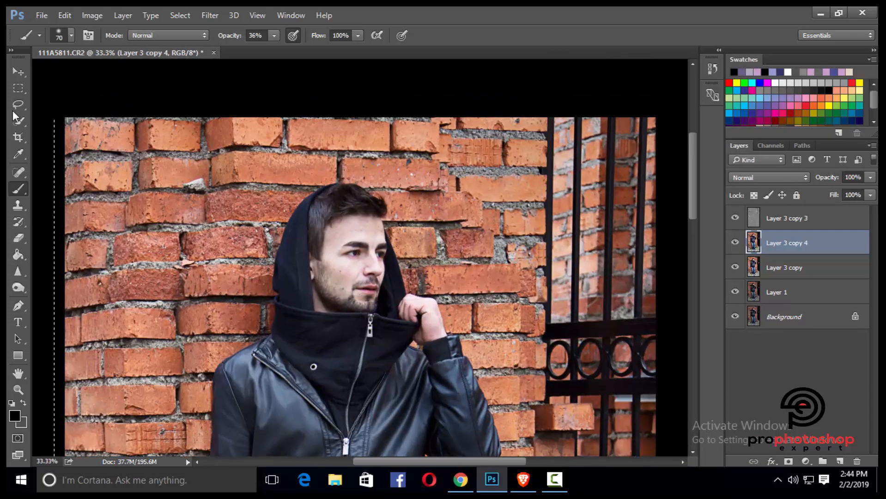
pyautogui.press('m')
pyautogui.hotkey('ctrl', '-')
pyautogui.hotkey('ctrl', '-')
pyautogui.hotkey('ctrl', '-')
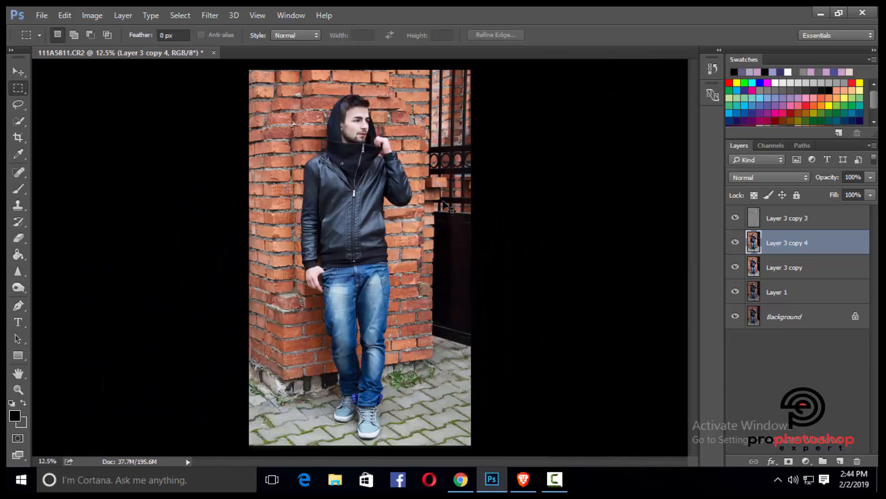
# - Duplicate the merged Layer 3 copy 4 and bring the face into close view
pyautogui.hotkey('ctrl', '+')
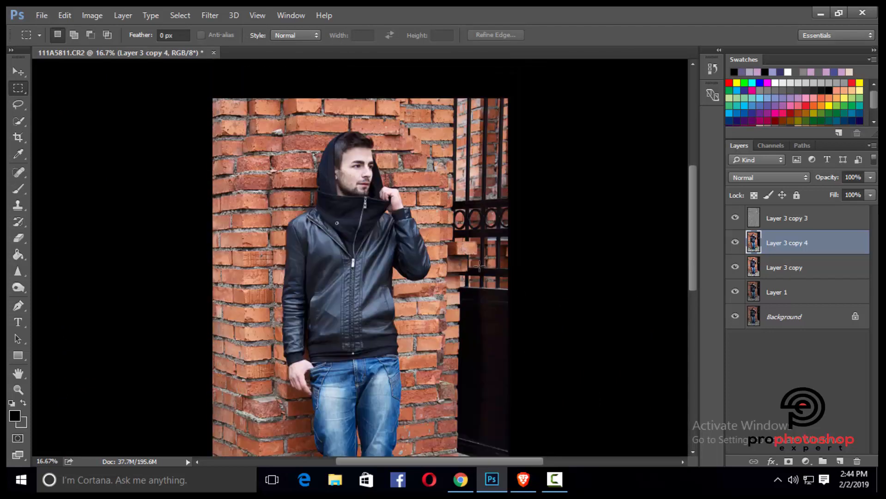
pyautogui.scroll(3, 514, 283)
pyautogui.hotkey('ctrl', 'j')
pyautogui.hotkey('ctrl', '+')
pyautogui.hotkey('ctrl', '+')
pyautogui.hotkey('ctrl', '+')
pyautogui.hotkey('ctrl', '+')
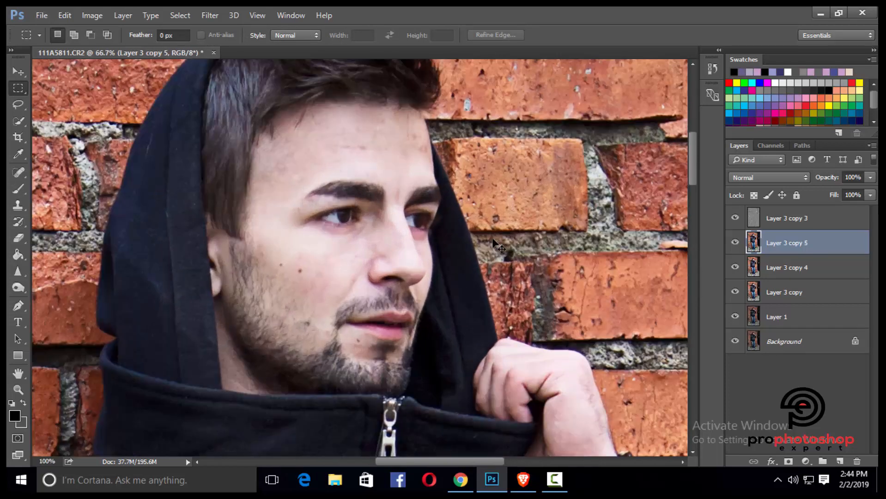
pyautogui.hotkey('ctrl', '+')
# - Burn the midtones of the sideburn, beard and moustache at 6% exposure, reducing the brush to 45 for the moustache
pyautogui.click(20, 291)
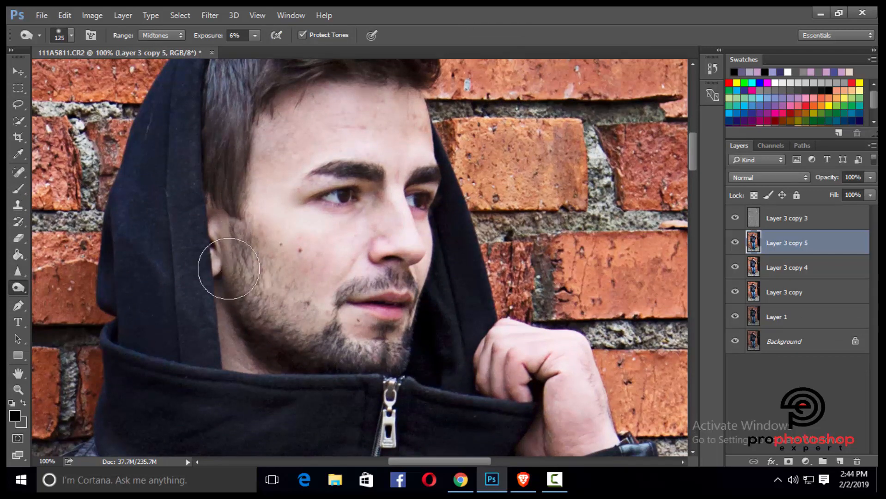
pyautogui.scroll(-1, 315, 332)
pyautogui.press('[')
pyautogui.press('[')
pyautogui.press('[')
pyautogui.press('[')
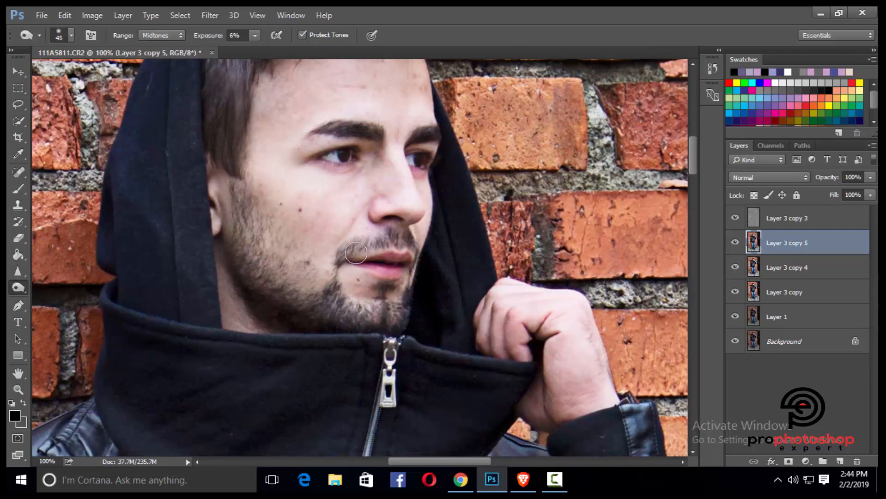
# - Burn the midtones of the hair and the hairline at the temple with a size 90 brush
pyautogui.press(']')
pyautogui.press(']')
pyautogui.press(']')
pyautogui.press(']')
pyautogui.press(']')
pyautogui.scroll(1, 275, 278)
pyautogui.press('[')
pyautogui.press('[')
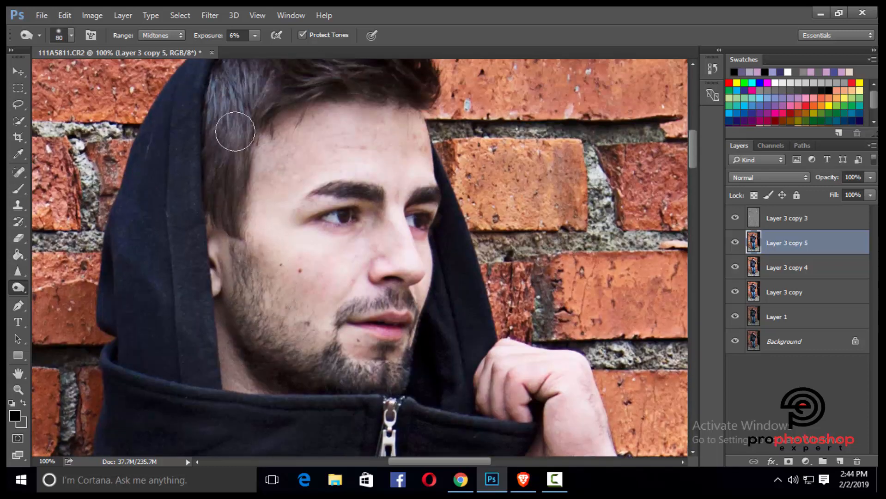
pyautogui.scroll(2, 277, 261)
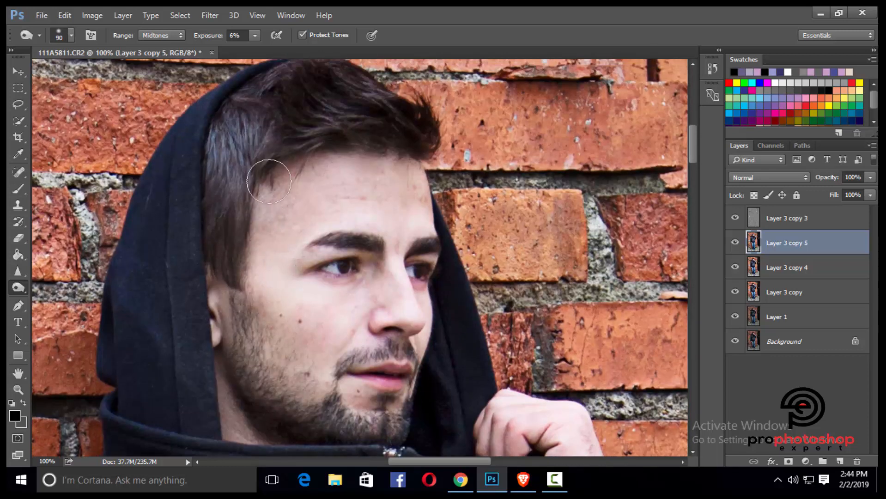
pyautogui.scroll(-1, 264, 245)
pyautogui.scroll(1, 277, 258)
# - Burn the midtones of both eyebrows with a size 35 brush at 6% exposure
pyautogui.press('[')
pyautogui.press('[')
pyautogui.press('[')
pyautogui.press('[')
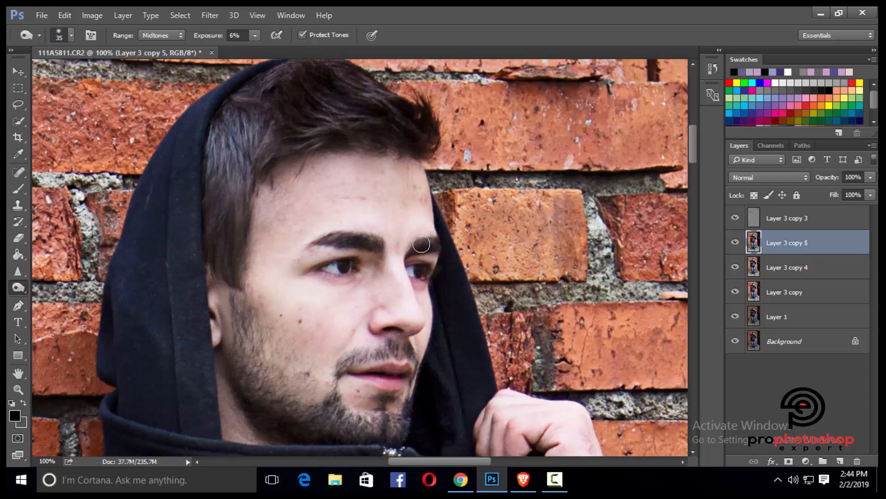
pyautogui.scroll(-1, 421, 244)
pyautogui.press('[')
# - Burn the moustache with a size 40 brush and the fuller beard area with a size 125 brush
pyautogui.scroll(-1, 420, 234)
pyautogui.press(']')
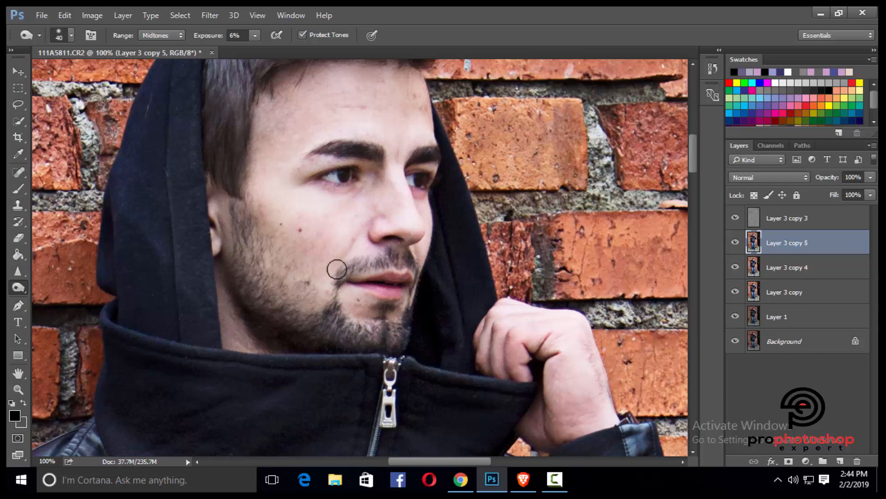
pyautogui.press(']')
pyautogui.press(']')
pyautogui.press(']')
pyautogui.press(']')
pyautogui.press(']')
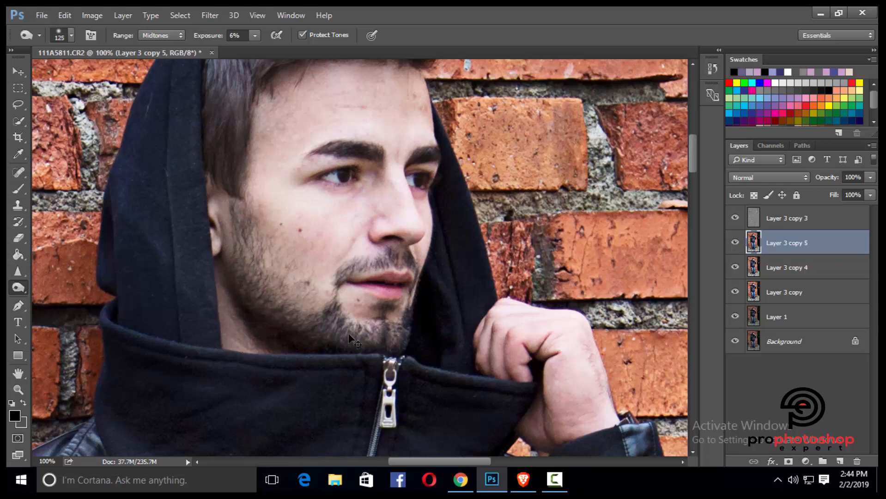
# - Compare the portrait with and without Layer 3 copy 5, first around the face and upper body, then zoomed out
pyautogui.hotkey('ctrl', '-')
pyautogui.click(733, 243)
pyautogui.click(733, 243)
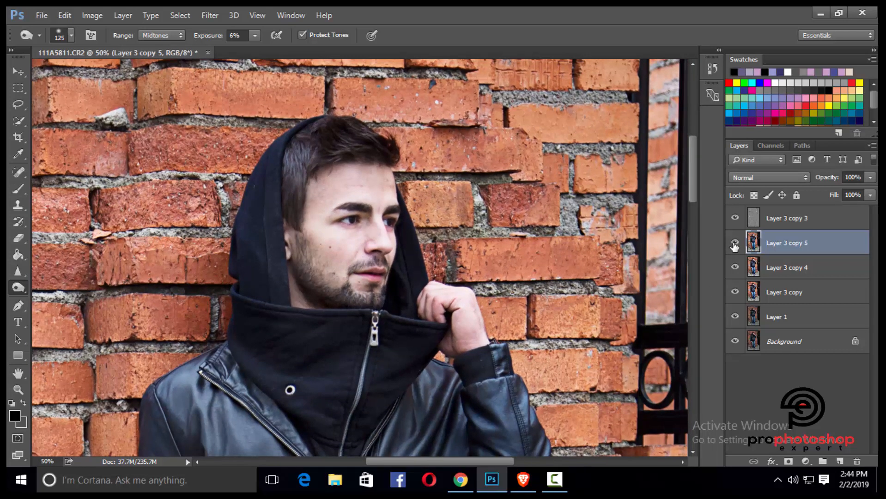
pyautogui.hotkey('ctrl', '-')
pyautogui.hotkey('ctrl', '-')
pyautogui.hotkey('ctrl', '-')
pyautogui.click(735, 244)
pyautogui.click(734, 243)
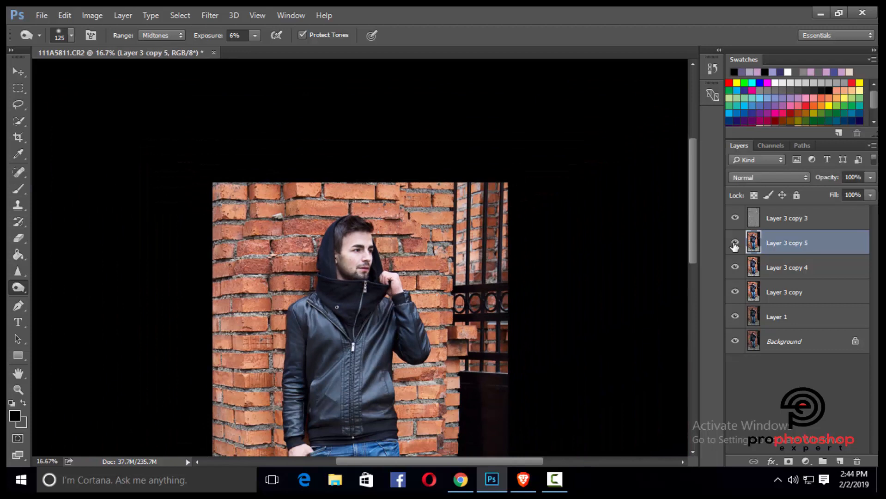
# - Burn the midtones of the irises in both eyes with a size 30 brush
pyautogui.hotkey('ctrl', '+')
pyautogui.hotkey('ctrl', '+')
pyautogui.hotkey('ctrl', '+')
pyautogui.hotkey('ctrl', '+')
pyautogui.press('[')
pyautogui.press('[')
pyautogui.press('[')
pyautogui.press('[')
pyautogui.press('[')
pyautogui.press('[')
pyautogui.press('[')
pyautogui.press('[')
pyautogui.press('[')
pyautogui.press('[')
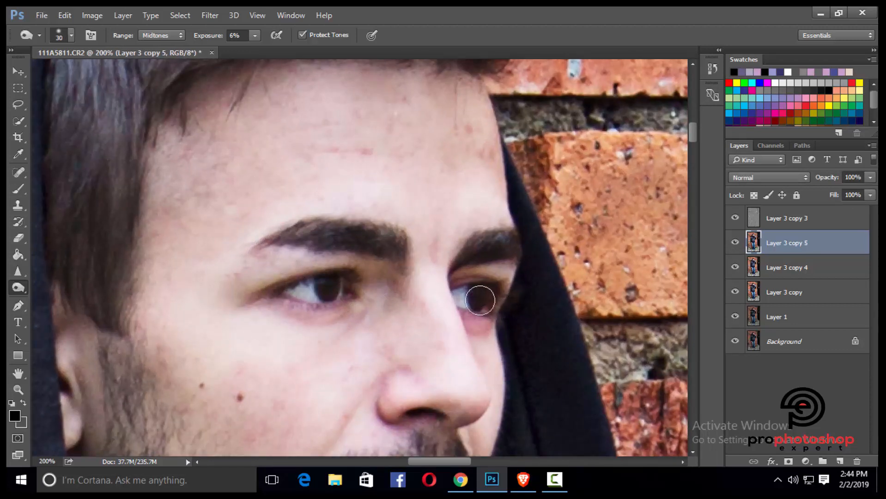
# - Compare the darkened hair, eyes and beard with and without Layer 3 copy 5
pyautogui.hotkey('ctrl', '-')
pyautogui.hotkey('ctrl', '-')
pyautogui.hotkey('ctrl', '-')
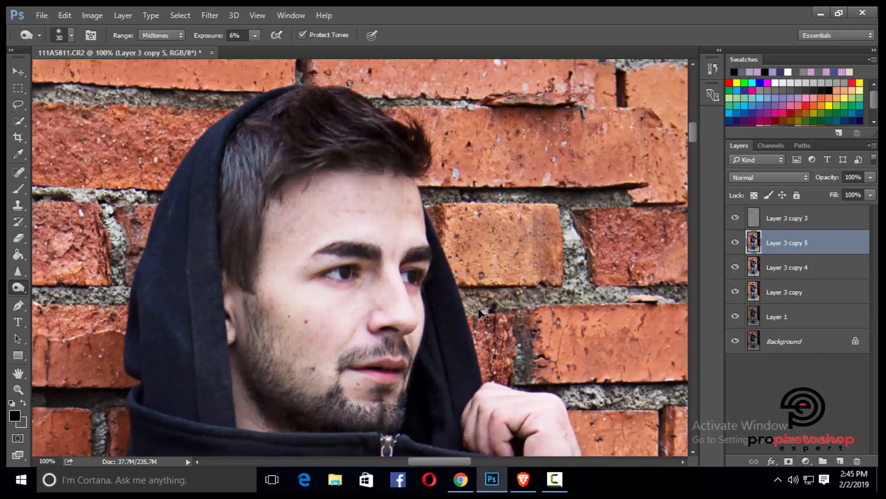
pyautogui.click(735, 244)
pyautogui.click(735, 244)
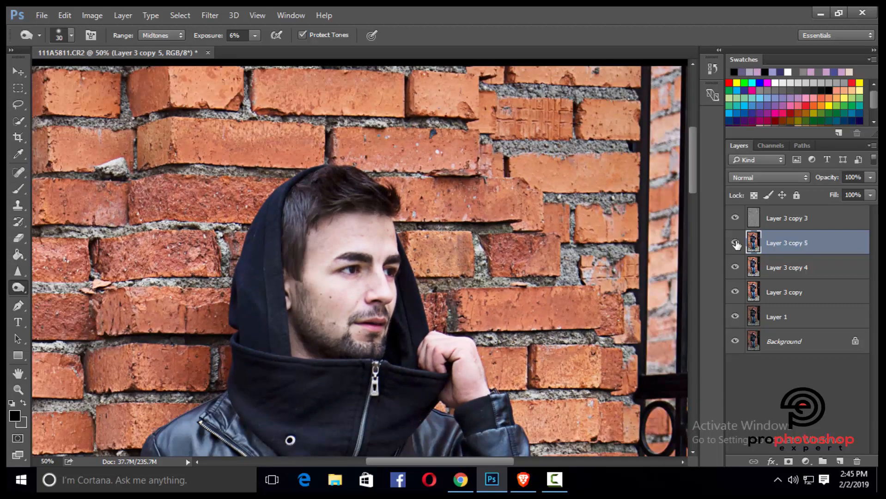
pyautogui.click(735, 244)
pyautogui.click(735, 244)
pyautogui.click(735, 244)
pyautogui.click(735, 243)
pyautogui.click(735, 243)
pyautogui.click(735, 243)
# - Burn the lower beard with a size 100 brush and the hand at the jeans pocket with a size 70 brush
pyautogui.scroll(-2, 304, 375)
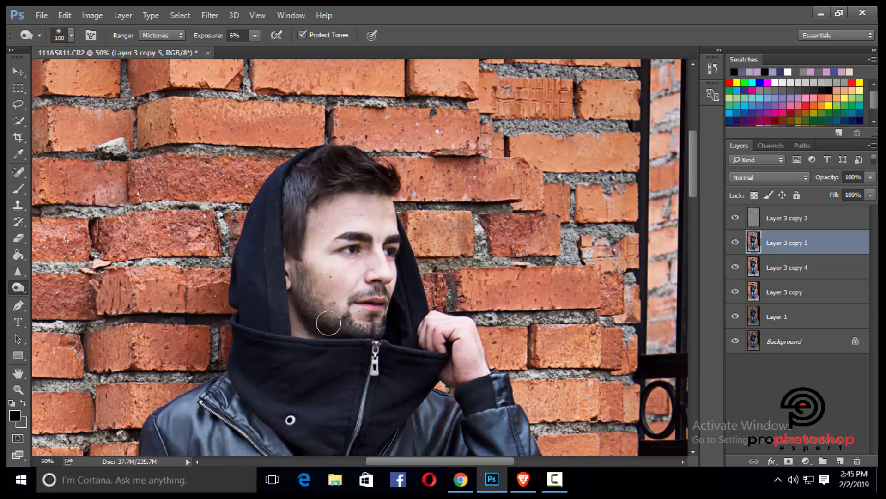
pyautogui.scroll(-8, 396, 341)
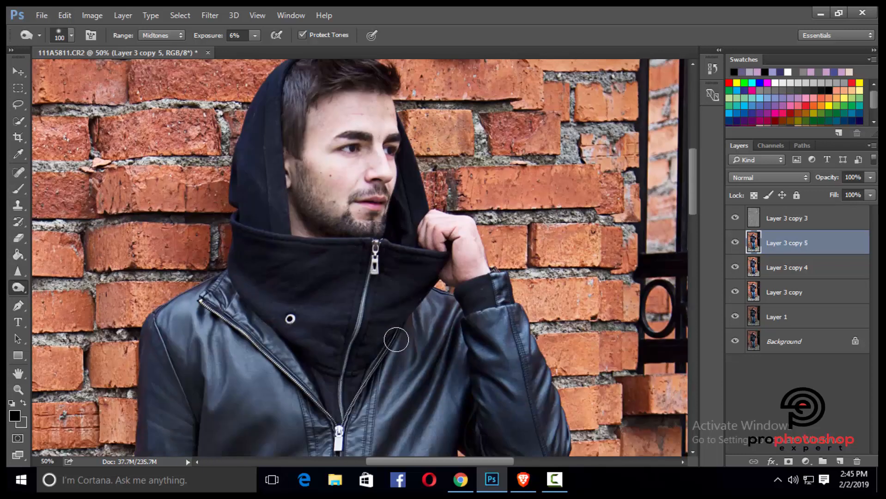
pyautogui.hotkey('ctrl', '-')
pyautogui.scroll(-8, 394, 335)
pyautogui.press('[')
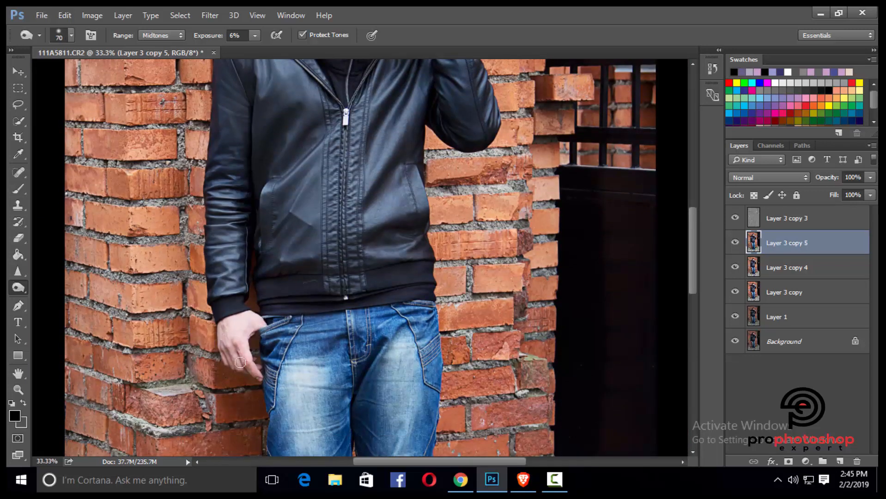
pyautogui.hotkey('ctrl', '-')
pyautogui.hotkey('ctrl', '-')
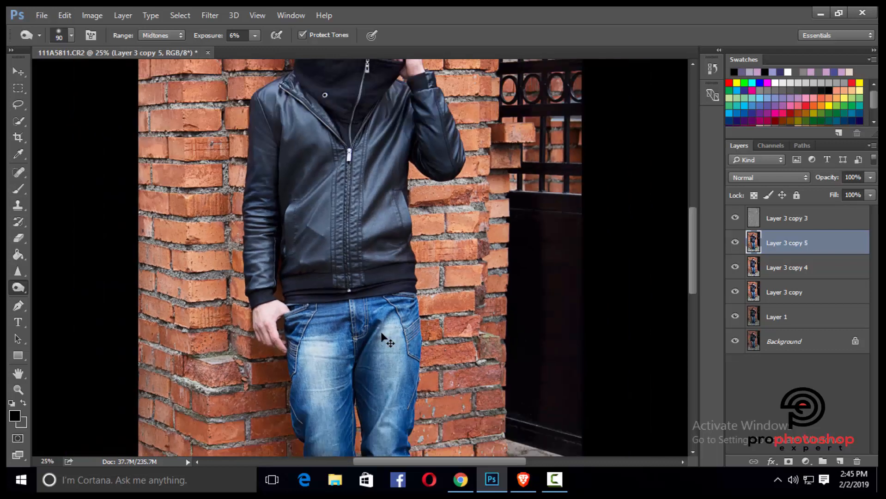
# - Return to the face and check the burned areas against the image without Layer 3 copy 5
pyautogui.scroll(8, 388, 338)
pyautogui.hotkey('ctrl', '+')
pyautogui.hotkey('ctrl', '+')
pyautogui.scroll(7, 576, 292)
pyautogui.hotkey('ctrl', '+')
pyautogui.hotkey('ctrl', '+')
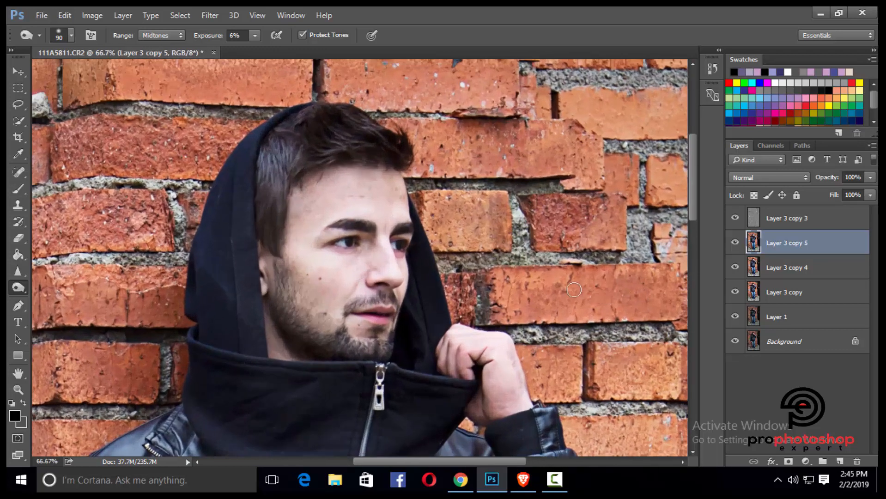
pyautogui.click(735, 242)
pyautogui.click(735, 242)
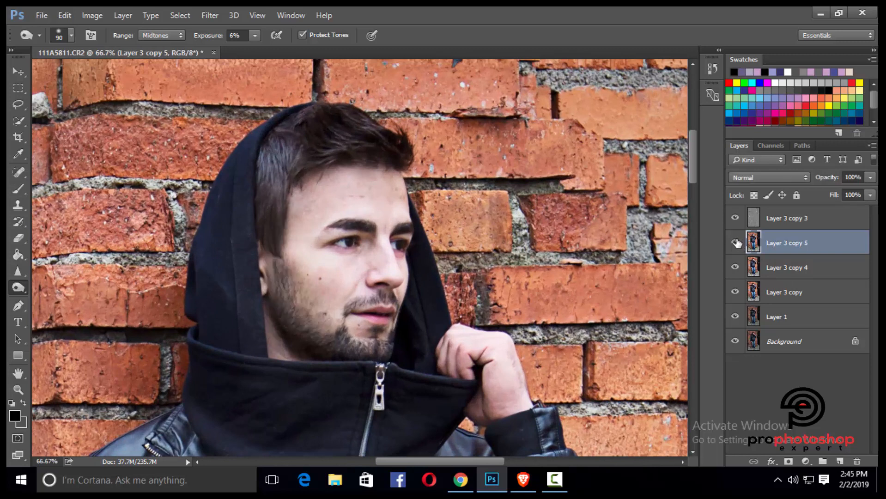
pyautogui.click(735, 242)
pyautogui.click(735, 243)
pyautogui.scroll(1, 499, 354)
pyautogui.scroll(1, 499, 354)
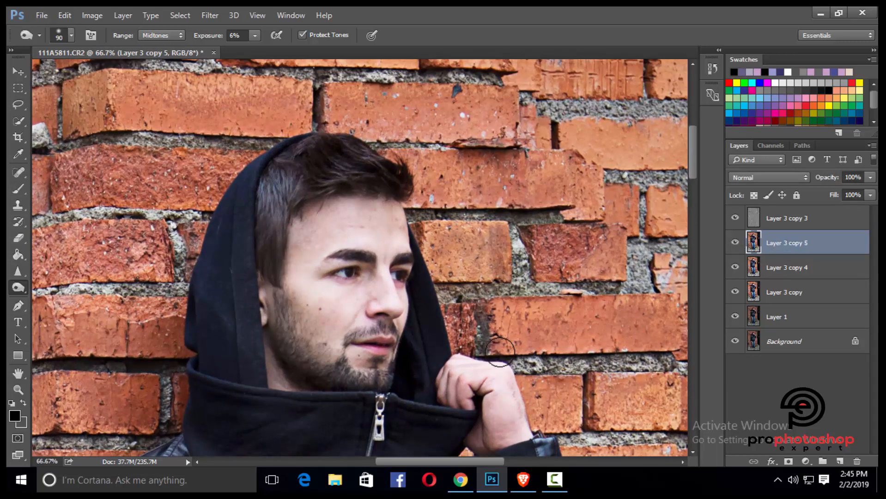
# - Duplicate Layer 3 copy 5 and raise the duplicate's brightness to 14 with Brightness/Contrast
pyautogui.hotkey('ctrl', 'j')
pyautogui.click(93, 16)
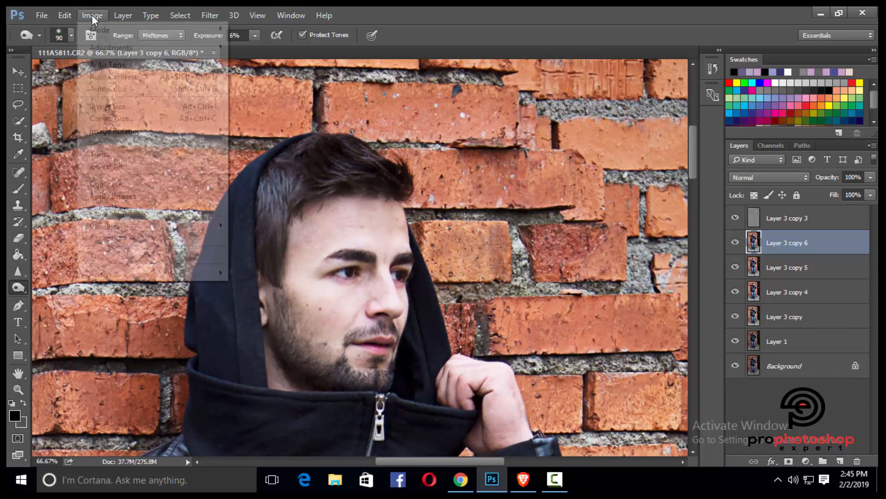
pyautogui.moveTo(111, 47)
pyautogui.click(296, 49)
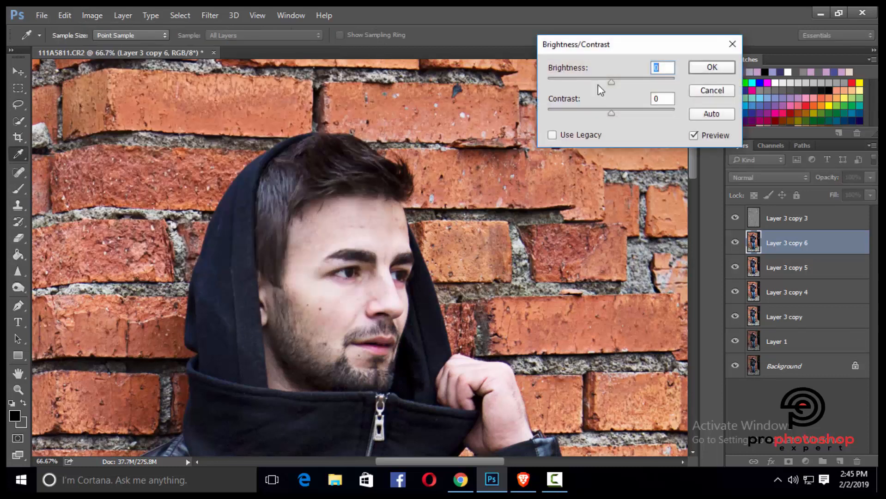
pyautogui.moveTo(615, 83); pyautogui.dragTo(620, 84)
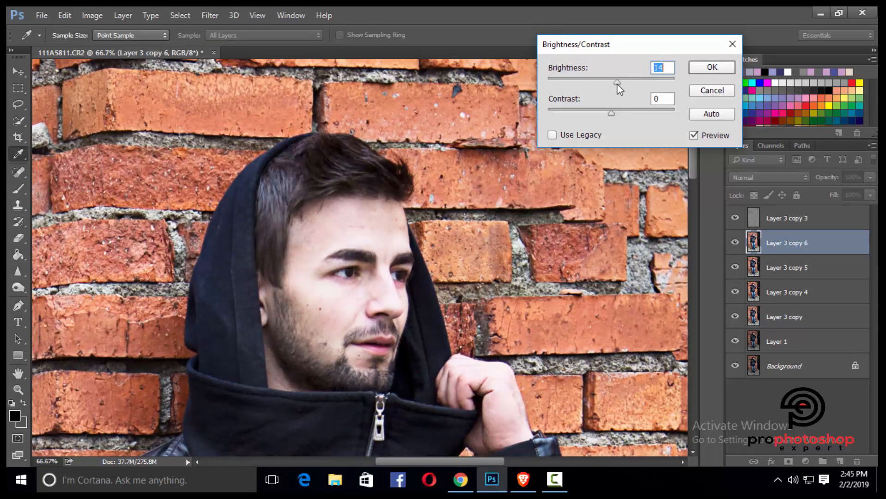
pyautogui.click(710, 70)
# - Add a layer mask to the brightened Layer 3 copy 6 and invert it to black
pyautogui.press('o')
pyautogui.click(788, 461)
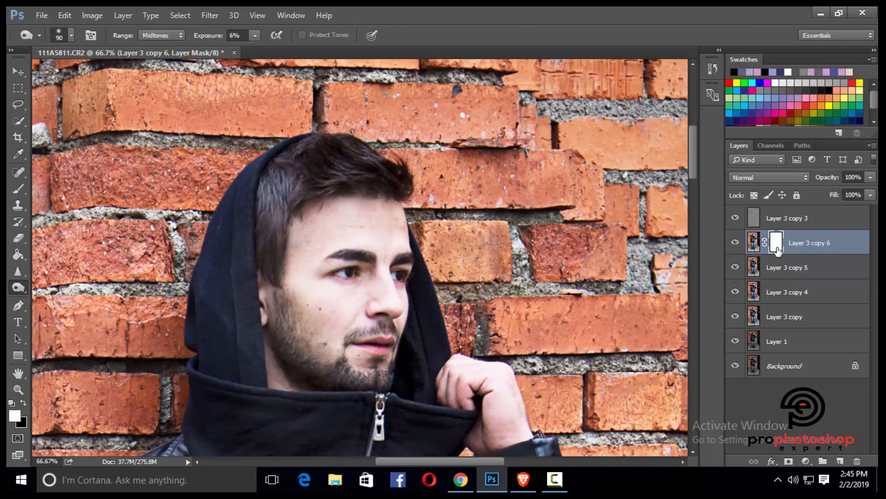
pyautogui.hotkey('ctrl', 'i')
# - Paint white on the mask over the whites of both eyes with a size 15 brush at 36% opacity
pyautogui.hotkey('ctrl', '+')
pyautogui.hotkey('ctrl', '+')
pyautogui.scroll(-1, 385, 310)
pyautogui.press('b')
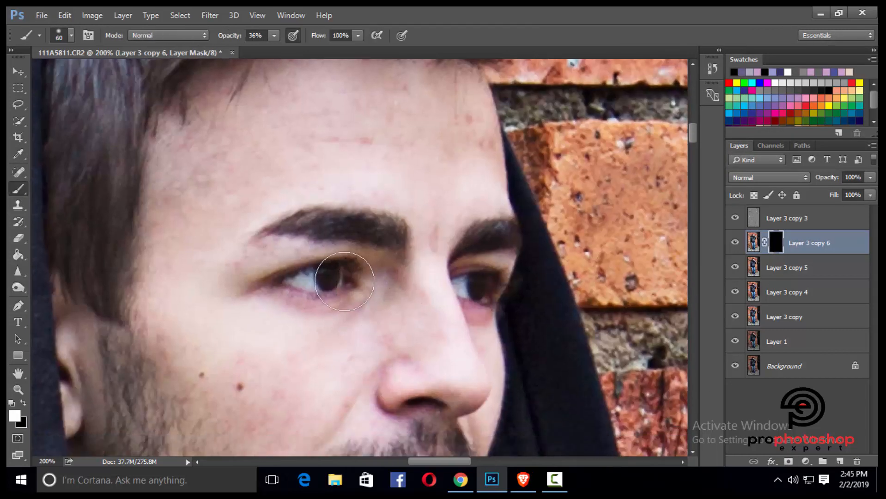
pyautogui.press('[')
pyautogui.press('[')
pyautogui.press('[')
pyautogui.press('[')
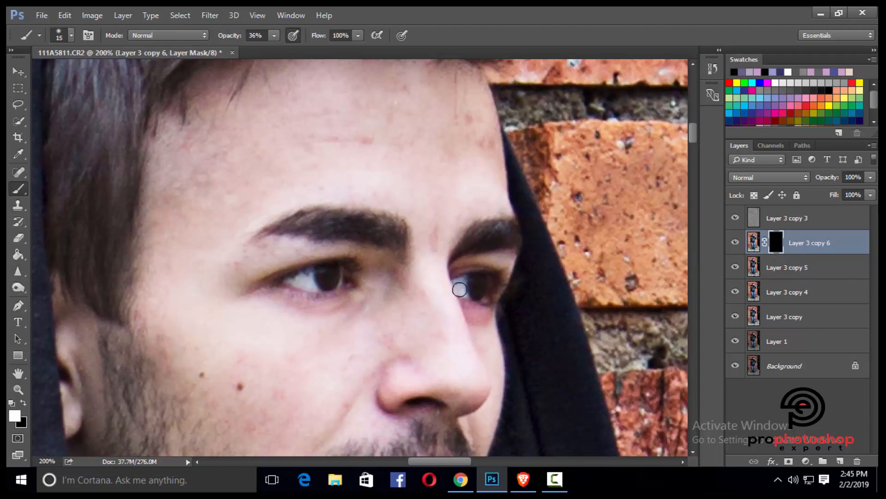
# - Compare the brightened eyes with and without Layer 3 copy 6
pyautogui.hotkey('ctrl', '-')
pyautogui.hotkey('ctrl', '-')
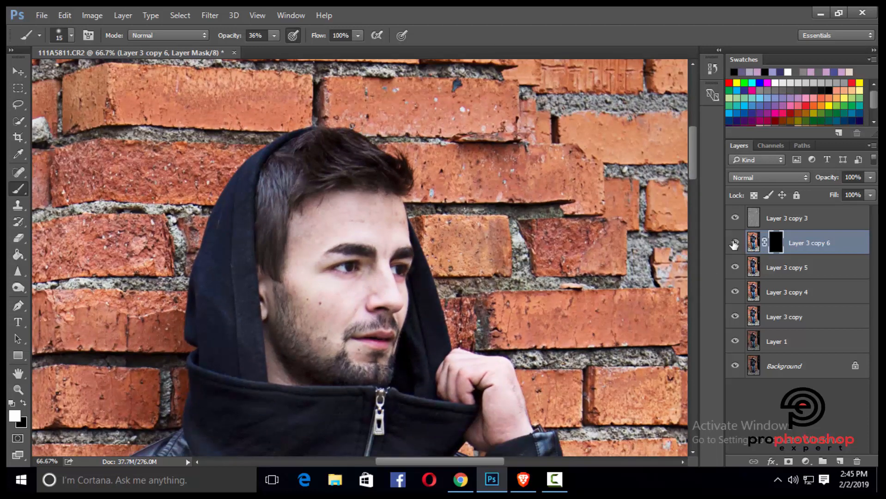
pyautogui.click(734, 243)
pyautogui.click(735, 243)
pyautogui.click(734, 243)
pyautogui.click(734, 243)
pyautogui.click(735, 243)
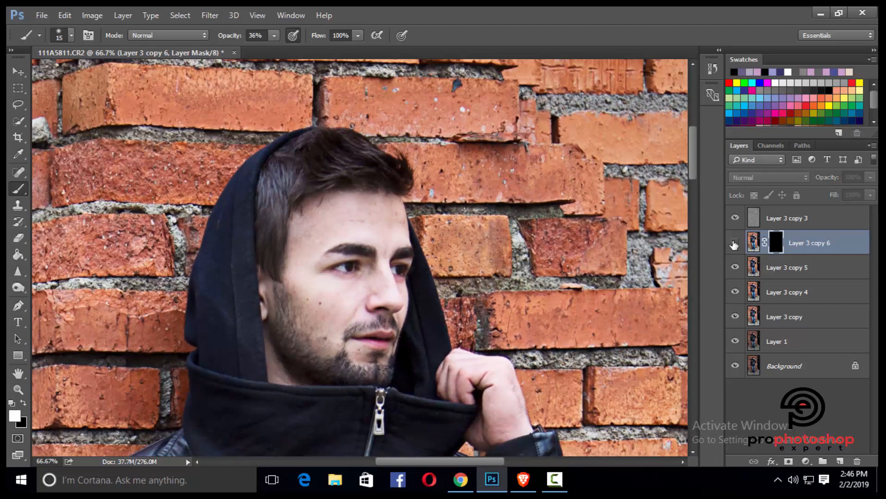
pyautogui.click(734, 244)
# - Paint white on the mask over the forehead with a size 90 brush at 36% opacity
pyautogui.hotkey('ctrl', '-')
pyautogui.hotkey('ctrl', '-')
pyautogui.hotkey('ctrl', '+')
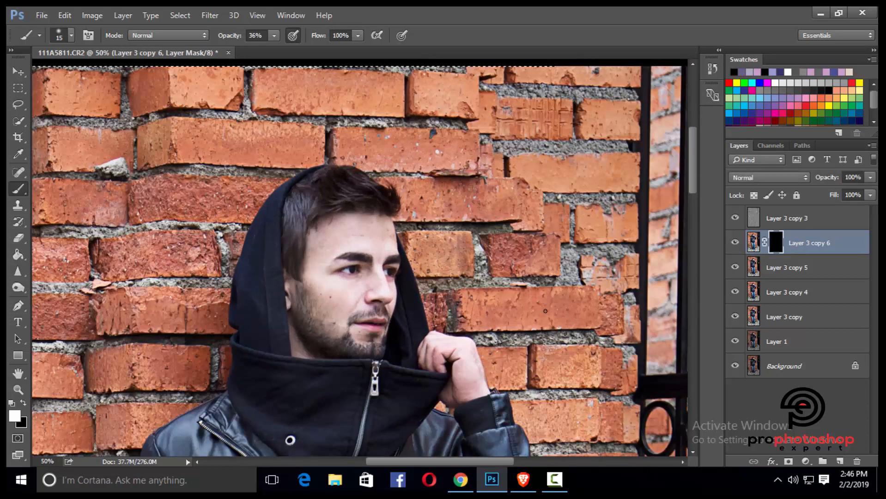
pyautogui.hotkey('ctrl', '+')
pyautogui.press(']')
pyautogui.press(']')
pyautogui.press(']')
pyautogui.press(']')
pyautogui.press(']')
pyautogui.press(']')
pyautogui.press(']')
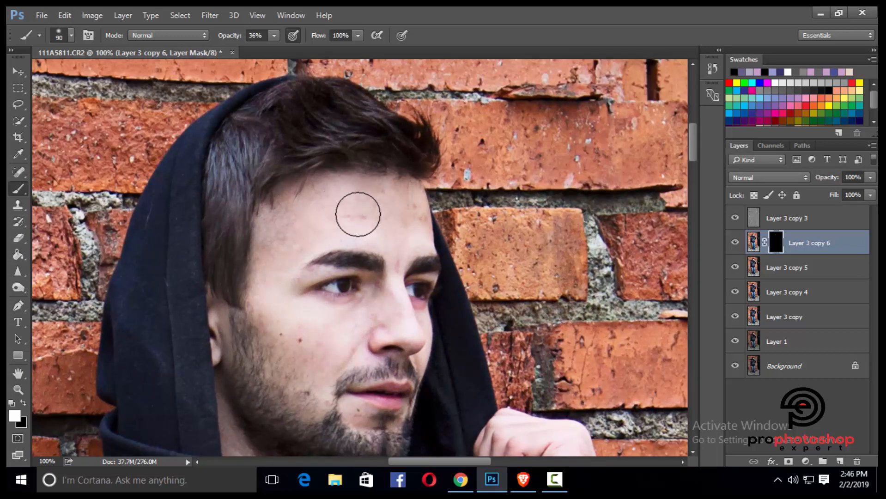
# - Paint white on the mask over the cheek with a size 80 brush and over finer facial highlights with size 25
pyautogui.scroll(-2, 351, 240)
pyautogui.press('[')
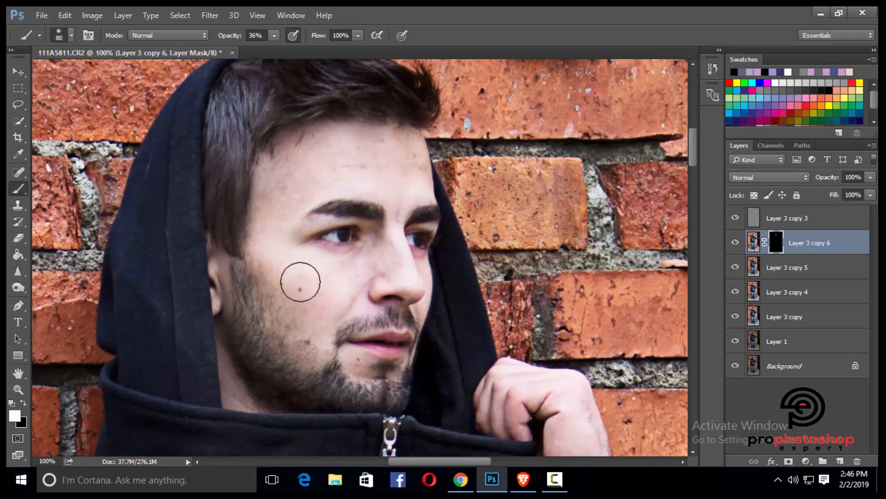
pyautogui.press('[')
pyautogui.press('[')
pyautogui.press('[')
pyautogui.scroll(-2, 365, 314)
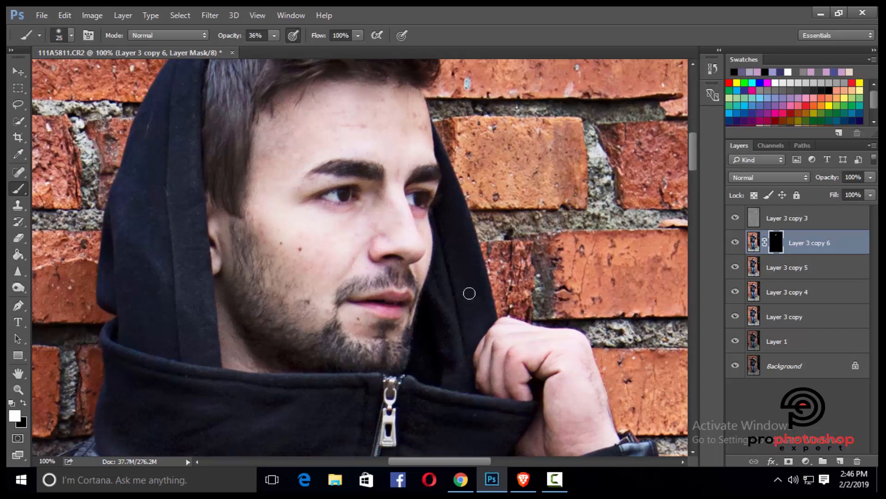
# - Lower the opacity of Layer 3 copy 6 to 71% and compare the face with and without it
pyautogui.hotkey('ctrl', '-')
pyautogui.click(735, 243)
pyautogui.click(735, 243)
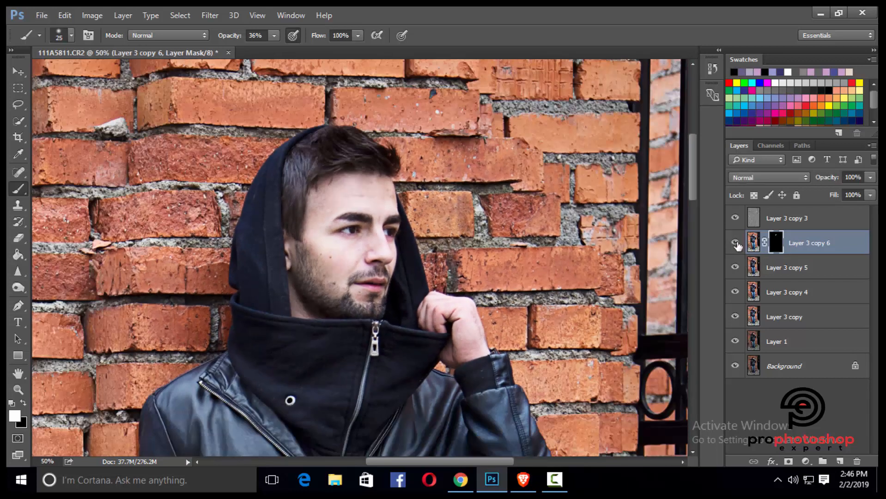
pyautogui.hotkey('ctrl', '-')
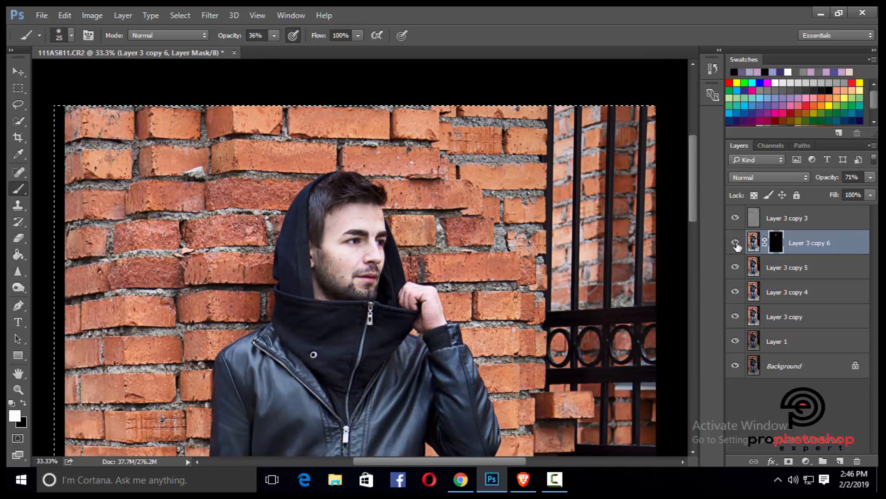
pyautogui.click(735, 243)
pyautogui.click(735, 243)
# - Merge Layer 3 copy 6 with Layer 3 copy 5 and place a copy of the result on a new layer
pyautogui.keyDown('ctrl'); pyautogui.click(779, 272); pyautogui.keyUp('ctrl')
pyautogui.rightClick(779, 272)
pyautogui.click(557, 430)
pyautogui.hotkey('ctrl', 'alt', 'shift', 'e')
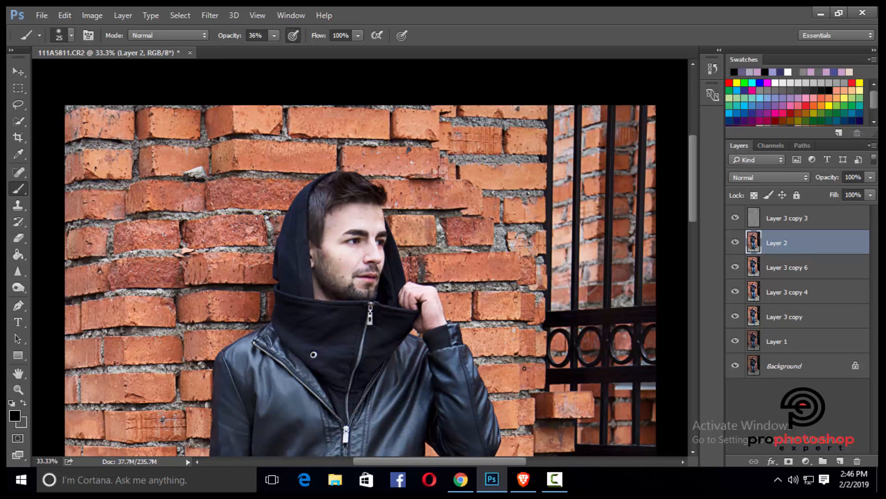
# - Try to retouch the forehead blemishes on Layer 2 with the Healing Brush
pyautogui.hotkey('ctrl', '+')
pyautogui.hotkey('ctrl', '+')
pyautogui.hotkey('ctrl', '+')
pyautogui.hotkey('ctrl', '+')
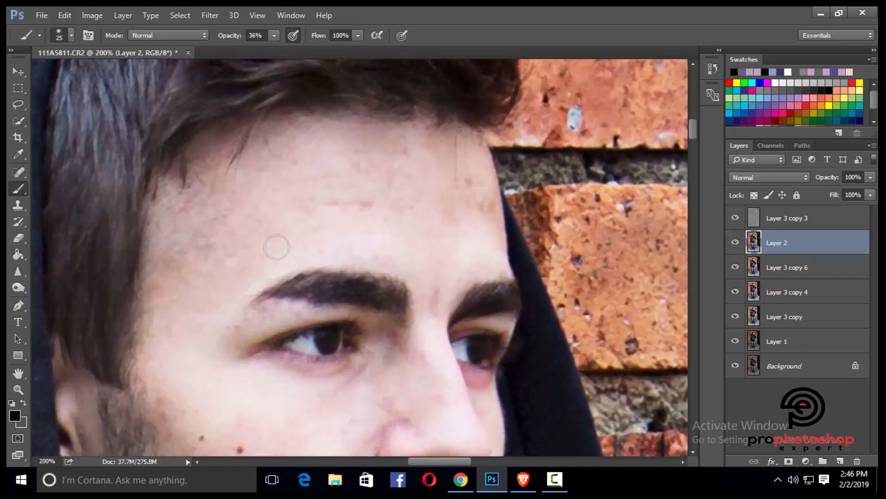
pyautogui.rightClick(14, 176)
pyautogui.click(88, 180)
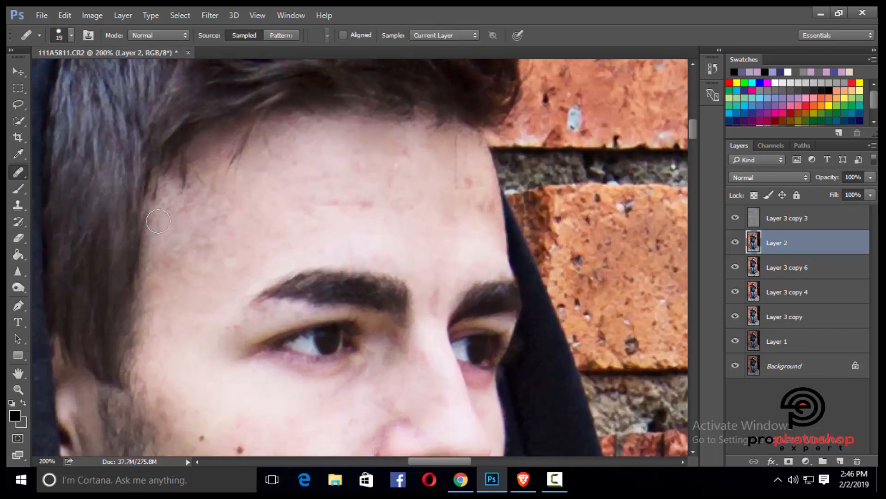
pyautogui.scroll(-1, 228, 246)
pyautogui.click(230, 233)
pyautogui.click(456, 203)
pyautogui.press('[')
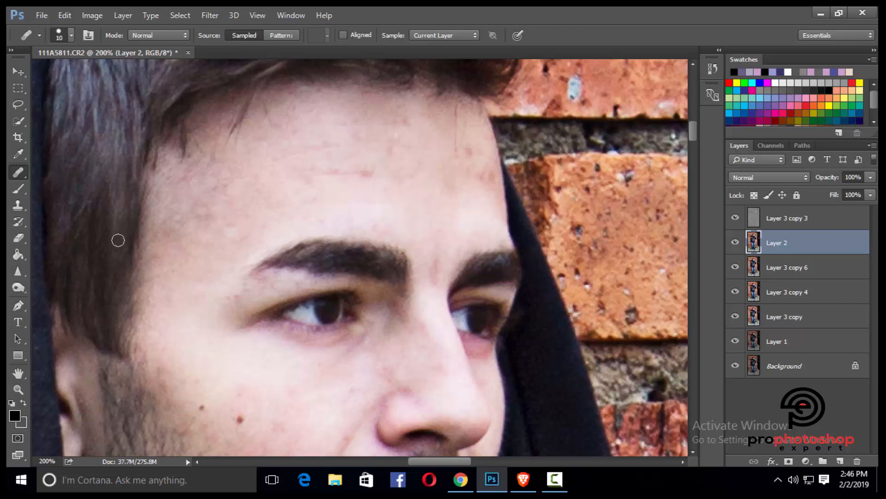
# - Remove the forehead spots and the fine line below the hairline with the content-aware Spot Healing Brush at sizes 10 and 8
pyautogui.rightClick(19, 172)
pyautogui.click(79, 171)
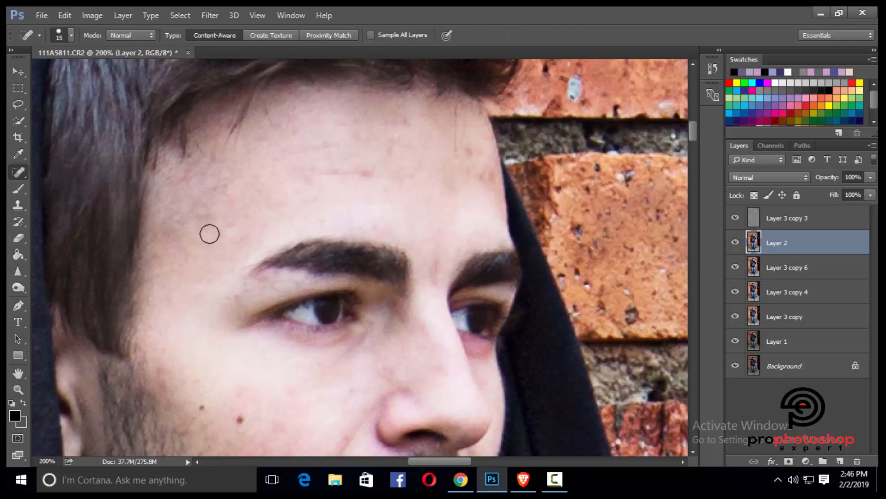
pyautogui.click(229, 231)
pyautogui.scroll(1, 423, 232)
pyautogui.press('[')
pyautogui.click(478, 206)
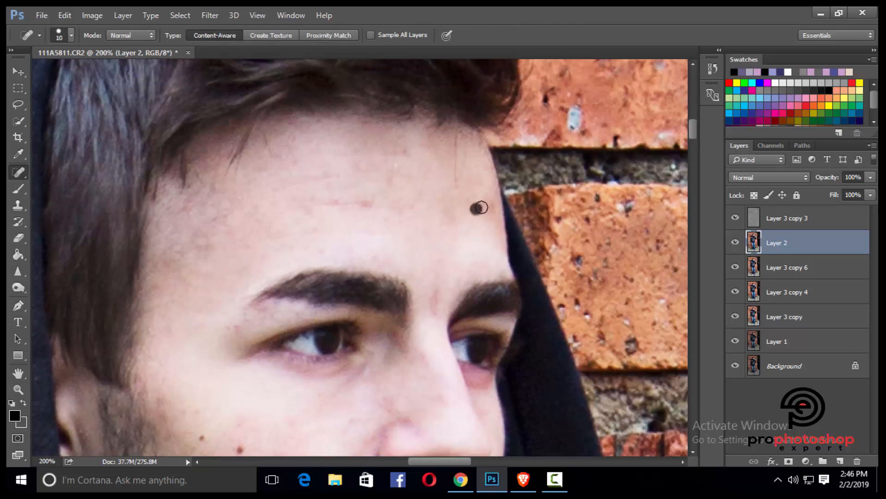
pyautogui.moveTo(455, 173); pyautogui.dragTo(459, 137)
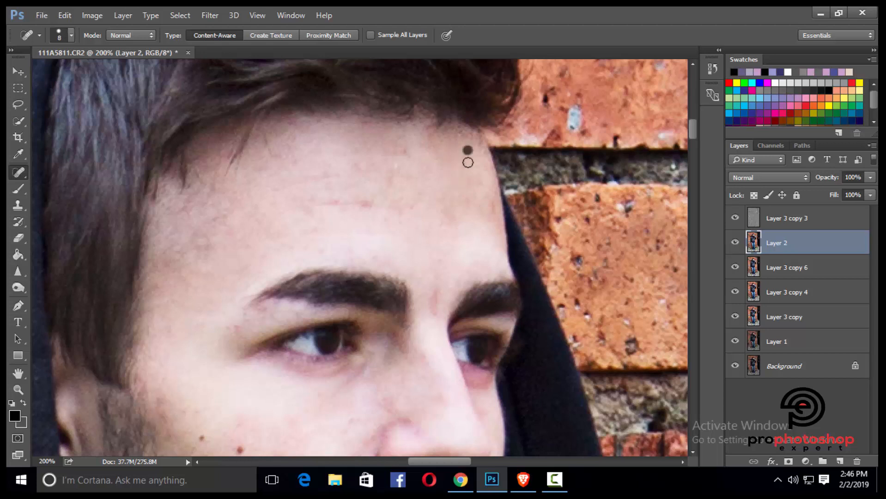
pyautogui.click(404, 149)
pyautogui.click(270, 153)
# - Heal small skin marks on the cheek and beside the nose with a spot healing brush of about size 9
pyautogui.scroll(-4, 354, 227)
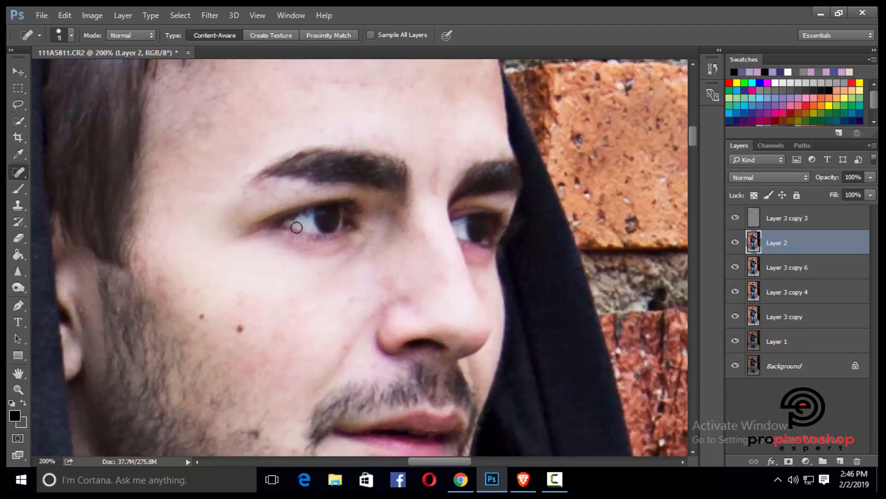
pyautogui.scroll(-4, 297, 228)
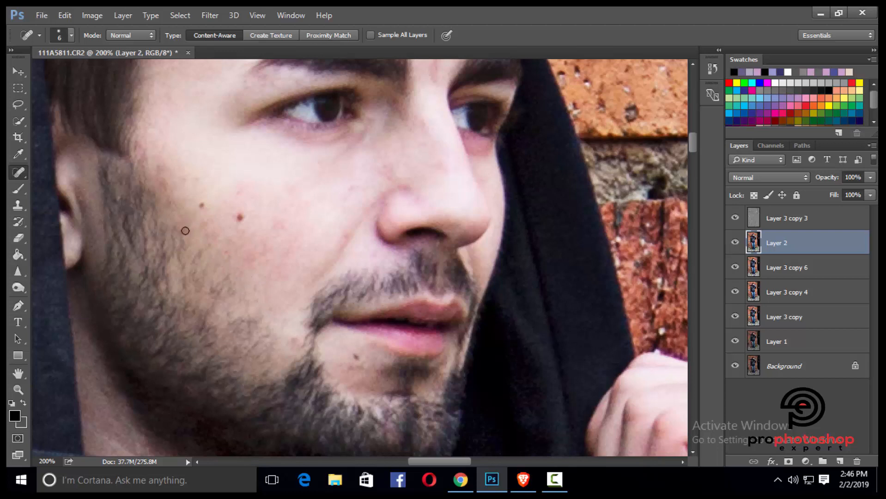
pyautogui.moveTo(198, 259); pyautogui.dragTo(198, 259)
pyautogui.scroll(1, 242, 266)
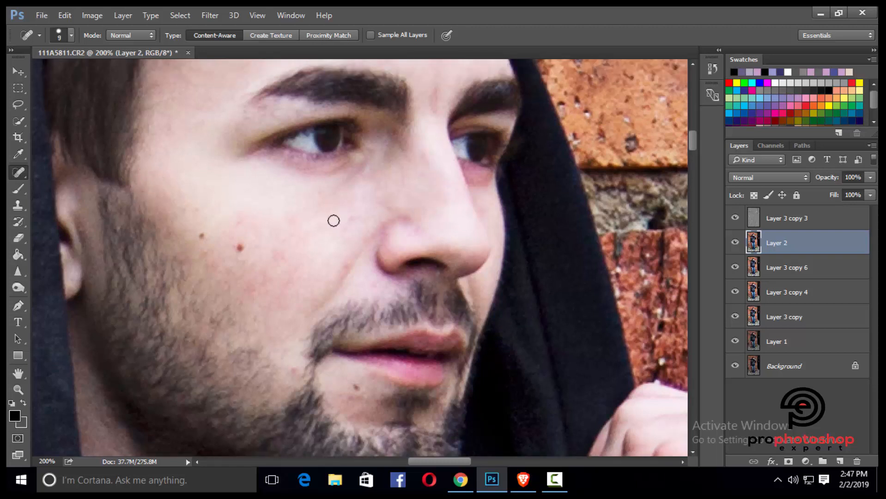
pyautogui.moveTo(336, 239); pyautogui.dragTo(351, 231)
pyautogui.press('[')
pyautogui.scroll(-1, 436, 251)
pyautogui.scroll(-1, 436, 242)
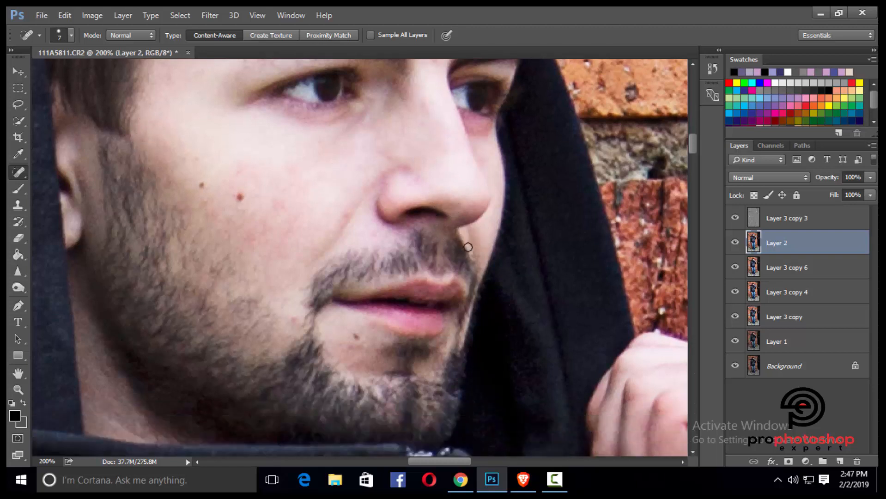
# - Heal small marks between the cheek and the corner of the mouth with a size 7 spot healing brush
pyautogui.press('[')
pyautogui.press('[')
pyautogui.scroll(-1, 421, 233)
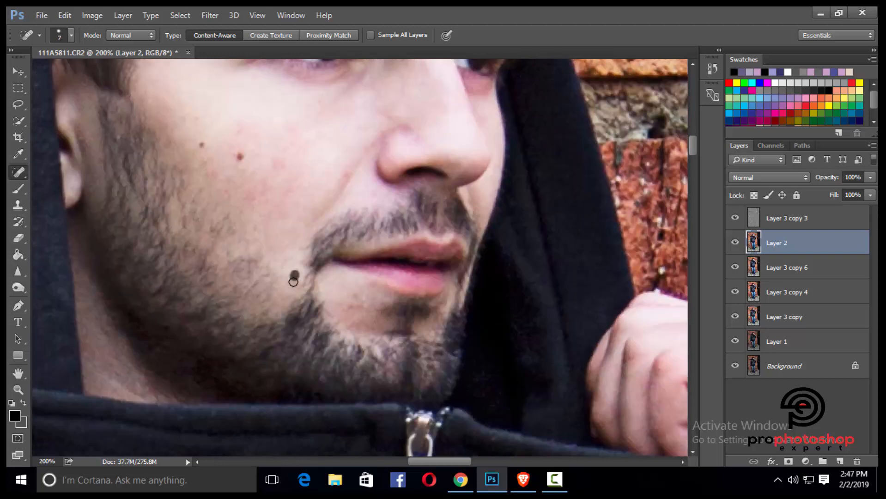
pyautogui.scroll(1, 354, 274)
pyautogui.hotkey('ctrl', '-')
pyautogui.scroll(2, 354, 274)
pyautogui.hotkey('ctrl', '+')
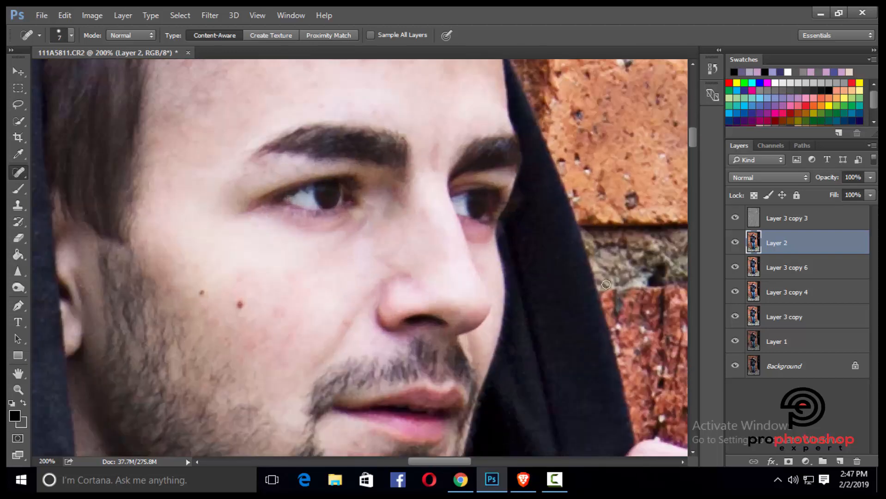
# - Duplicate Layer 2 and smooth the forehead skin on the copy with a size 60 Mixer Brush at 33% wet
pyautogui.hotkey('ctrl', 'j')
pyautogui.scroll(3, 256, 222)
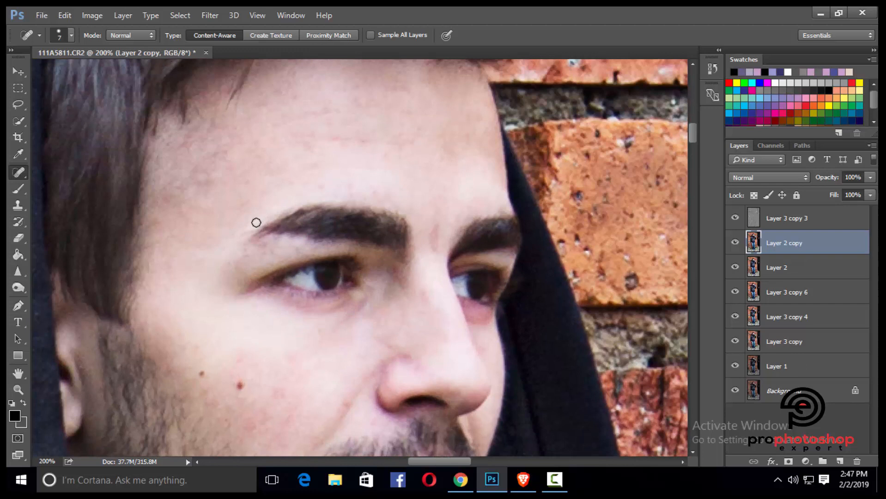
pyautogui.rightClick(20, 189)
pyautogui.click(89, 228)
pyautogui.scroll(2, 369, 226)
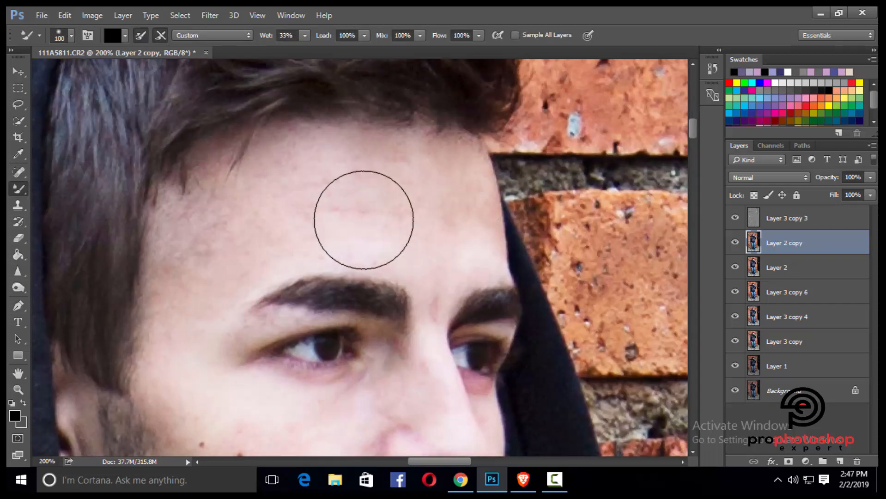
pyautogui.press('[')
pyautogui.press('[')
pyautogui.press('[')
pyautogui.press('[')
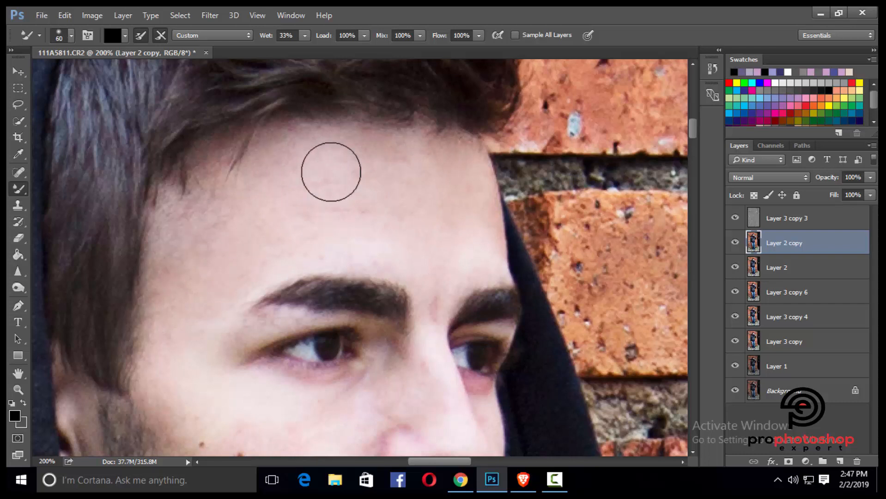
# - Smooth the skin around the eyebrow and outer eye corner with the Mixer Brush at size 35
pyautogui.scroll(-2, 330, 172)
pyautogui.press('[')
pyautogui.press('[')
pyautogui.press('[')
pyautogui.press('[')
pyautogui.press('[')
pyautogui.press('[')
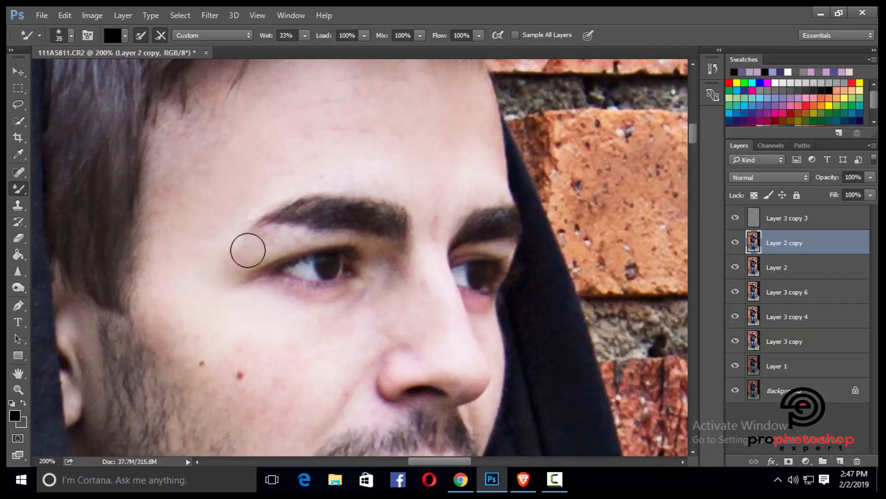
# - Enlarge the Mixer Brush to size 60 and blend the upper cheek and forehead skin
pyautogui.scroll(-1, 259, 238)
pyautogui.press(']')
pyautogui.press(']')
pyautogui.press(']')
pyautogui.press(']')
pyautogui.press(']')
pyautogui.scroll(2, 178, 168)
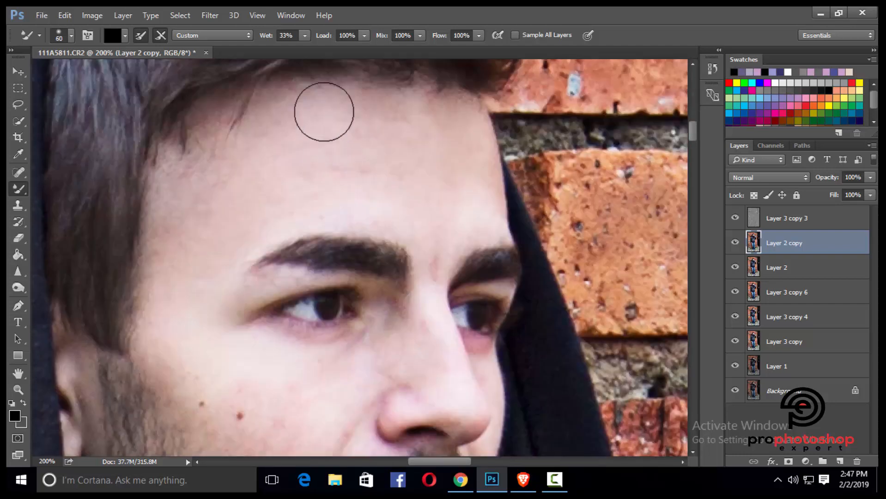
# - Smooth the bridge of the nose with the Mixer Brush at size 25
pyautogui.scroll(-3, 434, 163)
pyautogui.press('[')
pyautogui.press('[')
pyautogui.press('[')
pyautogui.press('[')
pyautogui.press('[')
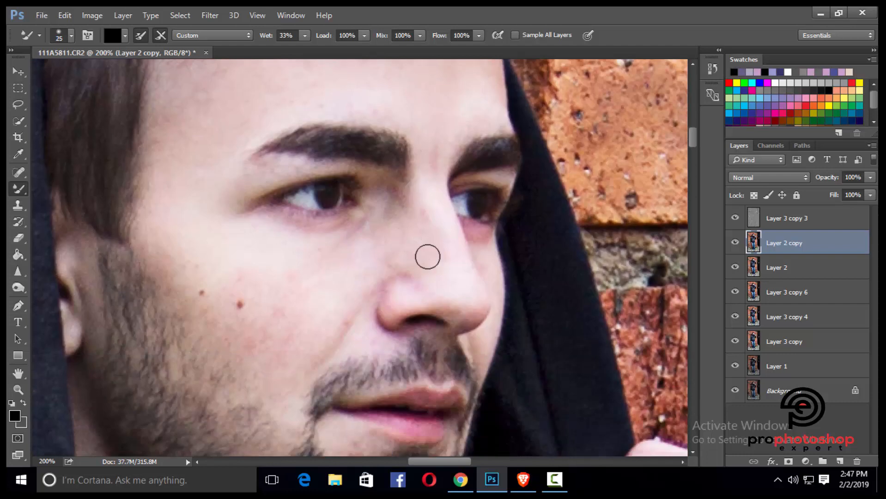
# - Blend the cheek skin beside the nose with the Mixer Brush at size 30
pyautogui.press(']')
pyautogui.press(']')
pyautogui.press(']')
pyautogui.press(']')
pyautogui.scroll(-1, 312, 261)
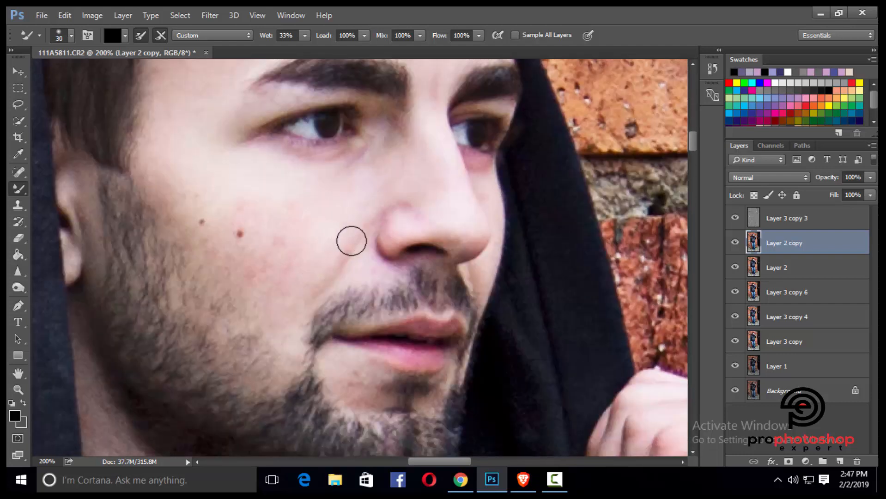
# - Smooth the side of the nostril with the Mixer Brush at size 20
pyautogui.scroll(-1, 337, 222)
pyautogui.press('[')
pyautogui.press('[')
pyautogui.press('[')
pyautogui.press('[')
pyautogui.press('[')
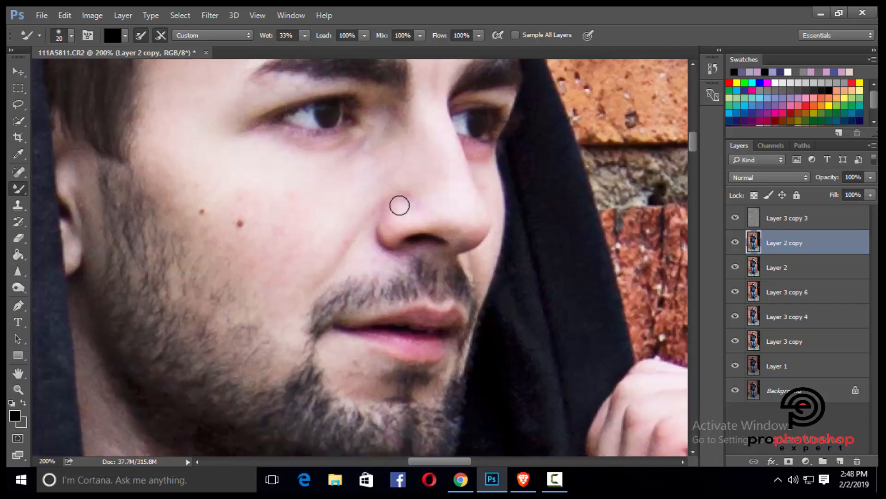
# - Smooth the skin beside the moustache at size 15 and below the lower lip at size 20
pyautogui.scroll(1, 416, 199)
pyautogui.press('[')
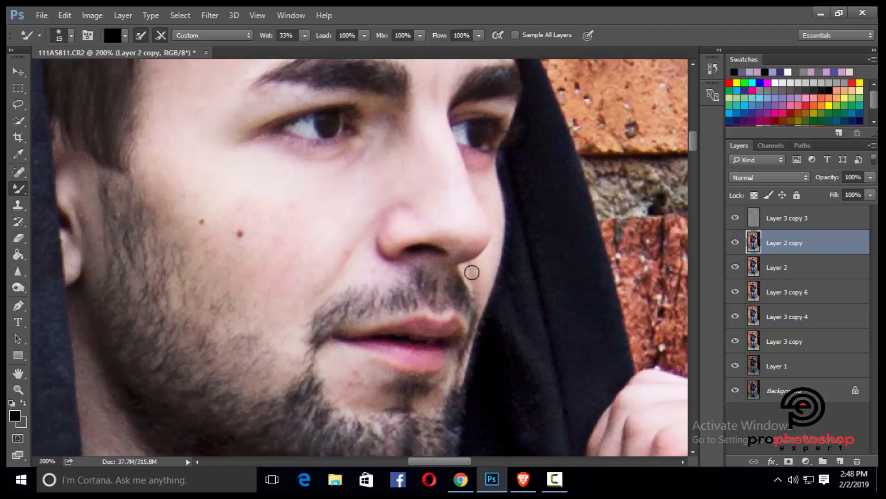
pyautogui.press(']')
pyautogui.scroll(1, 369, 295)
pyautogui.scroll(-4, 355, 291)
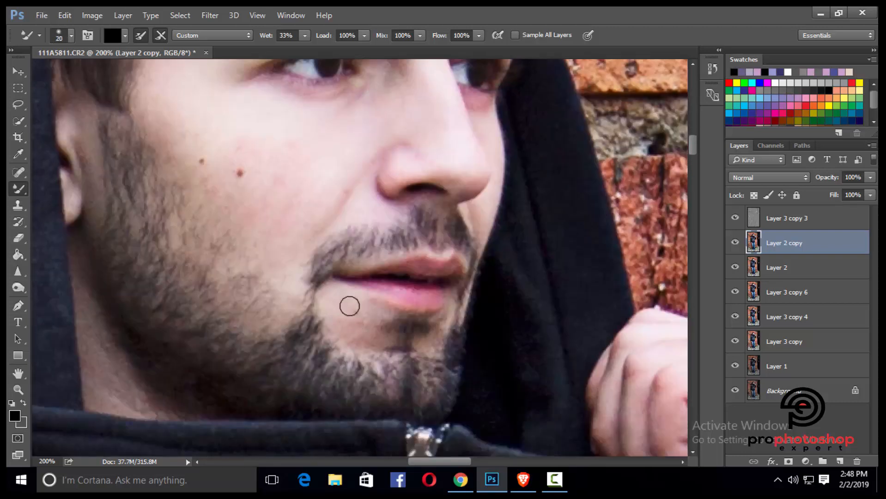
pyautogui.scroll(4, 372, 331)
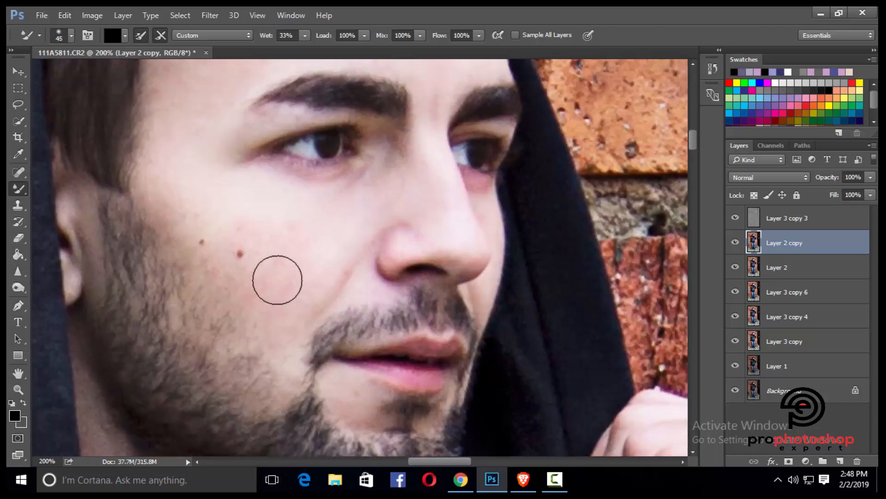
# - Smooth the cheek below the eye with the Mixer Brush at size 45
pyautogui.press(']')
pyautogui.press(']')
pyautogui.press(']')
pyautogui.press(']')
pyautogui.press(']')
pyautogui.scroll(3, 322, 274)
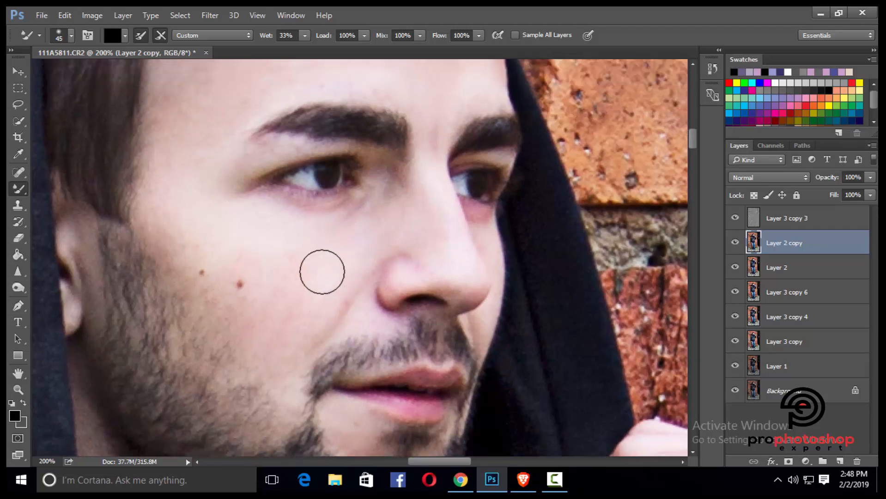
# - Blend the temple and side of the forehead with the Mixer Brush at size 60
pyautogui.scroll(-2, 309, 262)
pyautogui.press('[')
pyautogui.press('[')
pyautogui.press(']')
pyautogui.press(']')
pyautogui.press(']')
pyautogui.press(']')
pyautogui.press(']')
pyautogui.scroll(8, 185, 172)
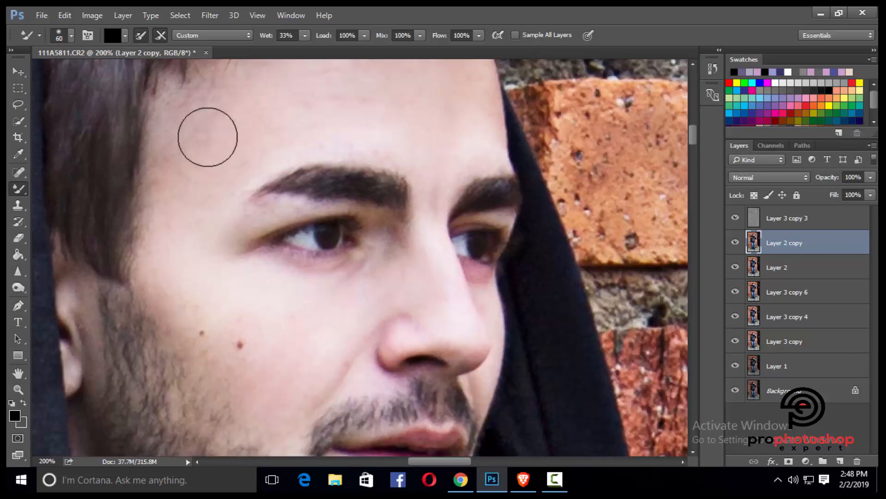
pyautogui.scroll(2, 208, 197)
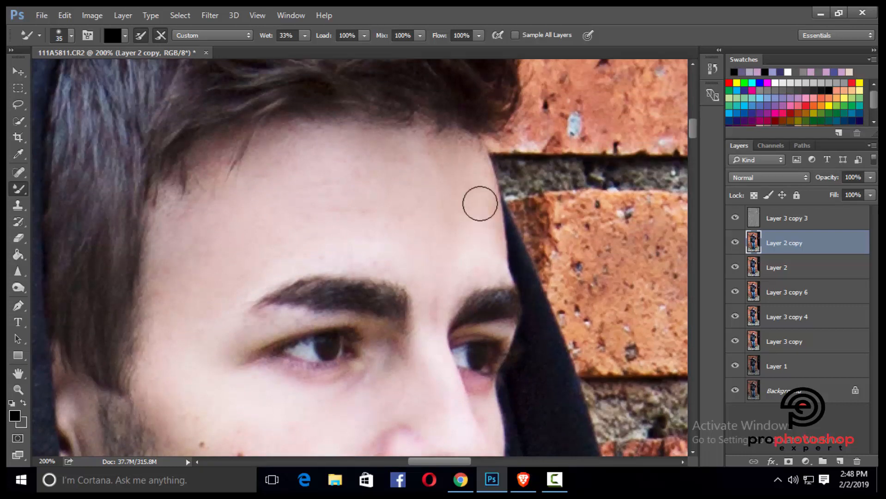
# - Smooth the forehead edge next to the hood with the Mixer Brush at size 35 and check the whole face
pyautogui.press('[')
pyautogui.press('[')
pyautogui.hotkey('ctrl', '-')
pyautogui.hotkey('ctrl', '-')
pyautogui.scroll(-8, 358, 201)
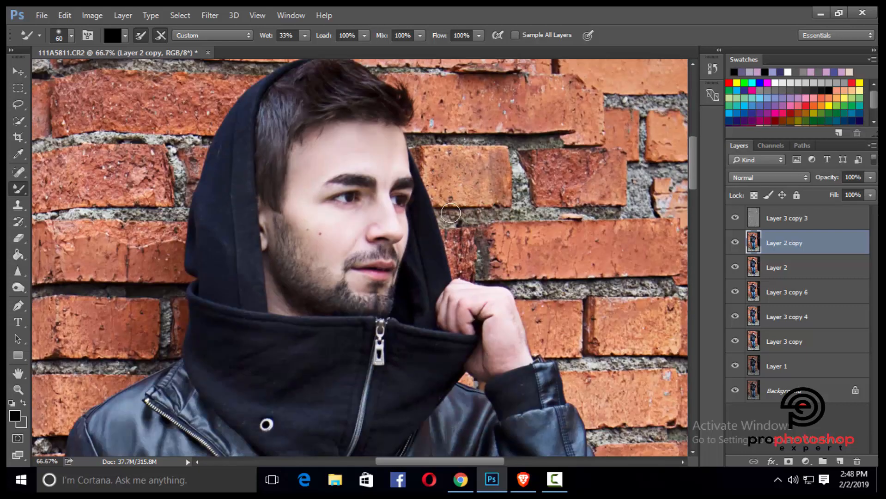
pyautogui.hotkey('ctrl', '+')
pyautogui.scroll(6, 451, 212)
pyautogui.press(']')
# - Lower the opacity of Layer 2 copy to 69% and compare the face with and without it
pyautogui.click(872, 177)
pyautogui.moveTo(849, 190); pyautogui.dragTo(850, 190)
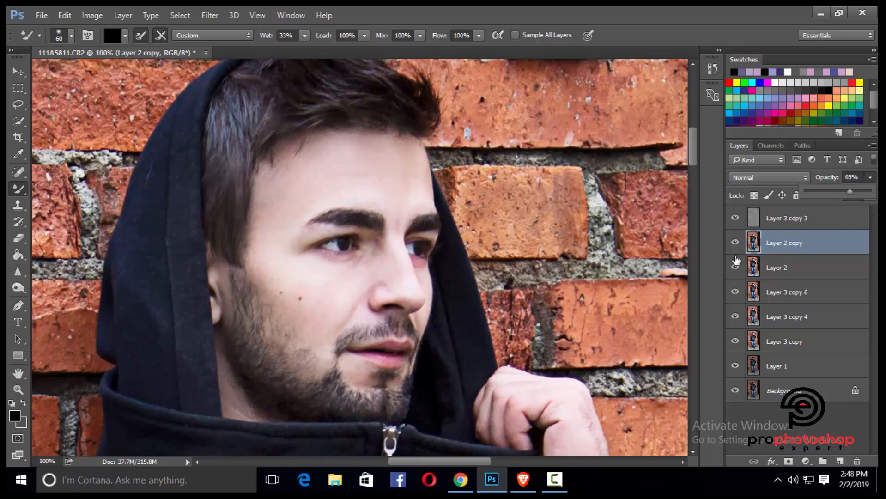
pyautogui.click(734, 243)
pyautogui.click(735, 243)
# - Merge Layer 2 copy with Layer 2
pyautogui.hotkey('ctrl', '-')
pyautogui.keyDown('ctrl'); pyautogui.click(781, 268); pyautogui.keyUp('ctrl')
pyautogui.rightClick(781, 268)
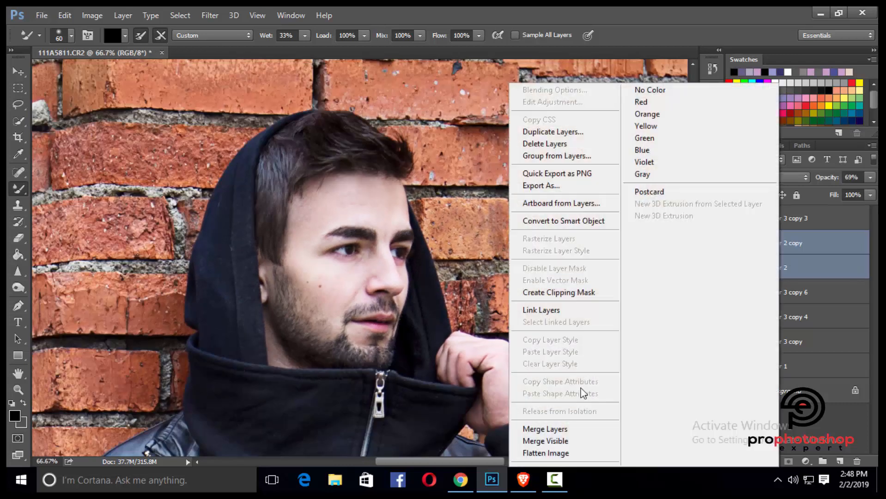
pyautogui.click(567, 430)
# - Duplicate the Soft Light layer Layer 3 copy 3 and hide the duplicate
pyautogui.scroll(-2, 467, 342)
pyautogui.hotkey('ctrl', '-')
pyautogui.hotkey('ctrl', '-')
pyautogui.click(781, 218)
pyautogui.hotkey('ctrl', 'j')
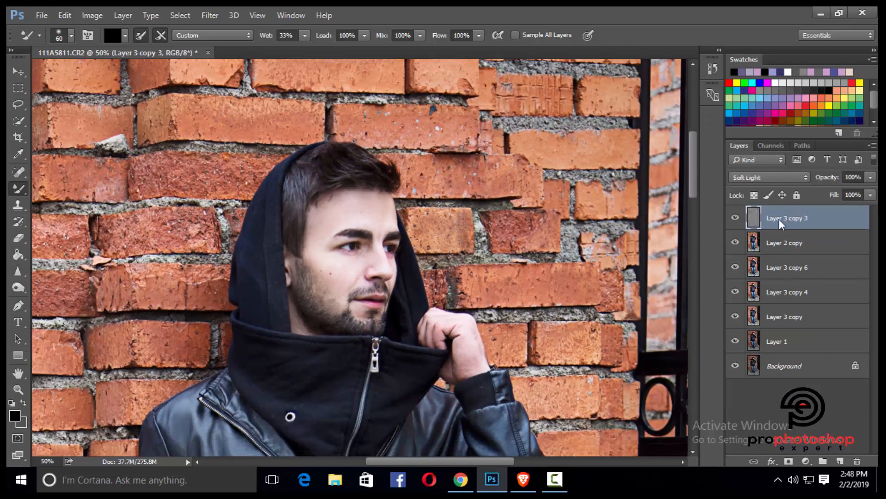
pyautogui.click(735, 218)
# - Merge Layer 3 copy 3 with Layer 2 copy and duplicate the merged layer
pyautogui.click(786, 243)
pyautogui.keyDown('shift'); pyautogui.click(773, 268); pyautogui.keyUp('shift')
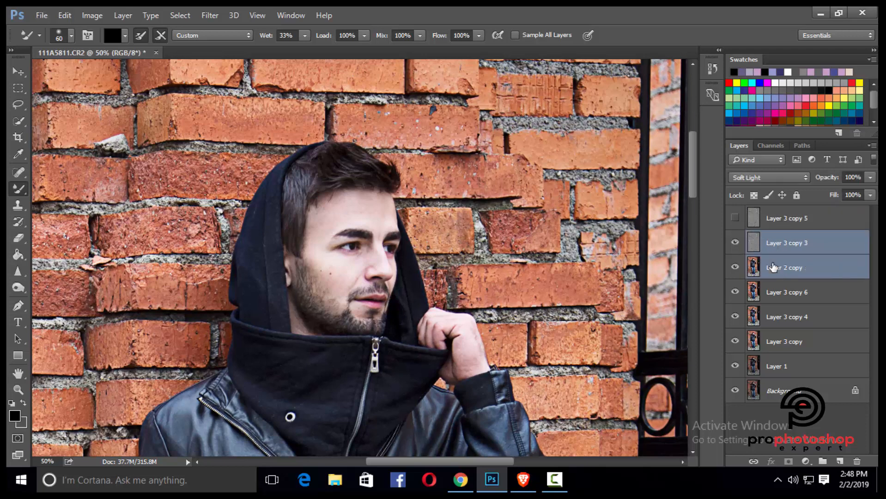
pyautogui.rightClick(778, 268)
pyautogui.click(545, 429)
pyautogui.hotkey('ctrl', '-')
pyautogui.hotkey('ctrl', '-')
pyautogui.hotkey('ctrl', '+')
pyautogui.hotkey('ctrl', '+')
pyautogui.hotkey('ctrl', '+')
pyautogui.hotkey('ctrl', 'j')
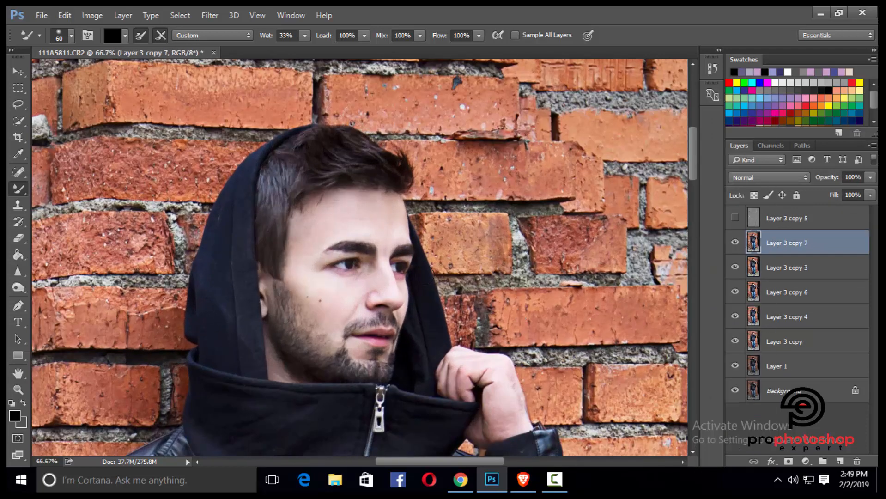
# - Duplicate Layer 3 copy 7 for the next colour adjustment
pyautogui.scroll(-3, 161, 160)
pyautogui.hotkey('ctrl', '-')
pyautogui.hotkey('ctrl', '-')
pyautogui.hotkey('ctrl', '-')
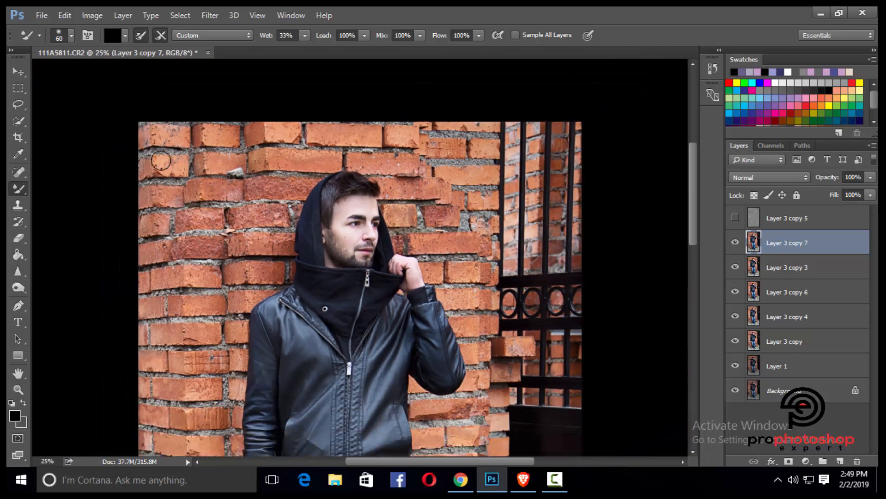
pyautogui.hotkey('ctrl', 'j')
# - Shift the overall hue of Layer 3 copy 8 to +13 with Hue/Saturation
pyautogui.scroll(-1, 147, 129)
pyautogui.click(94, 17)
pyautogui.moveTo(110, 47)
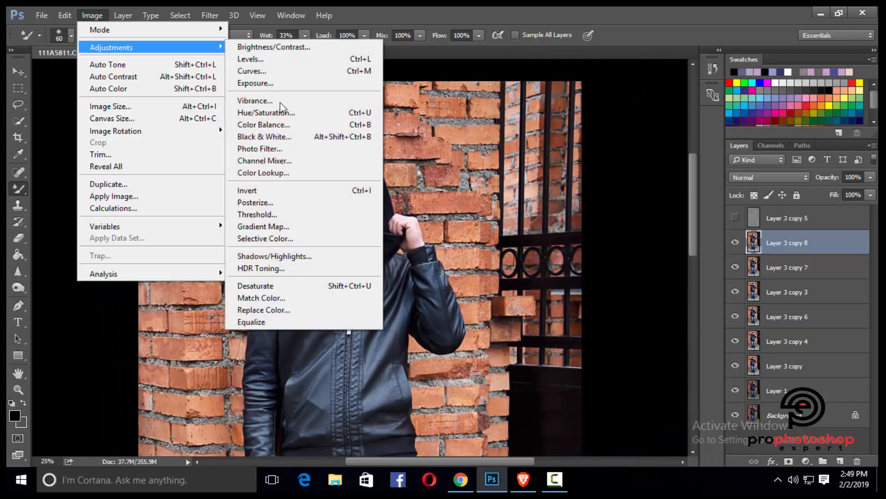
pyautogui.click(259, 113)
pyautogui.moveTo(673, 123); pyautogui.dragTo(680, 124)
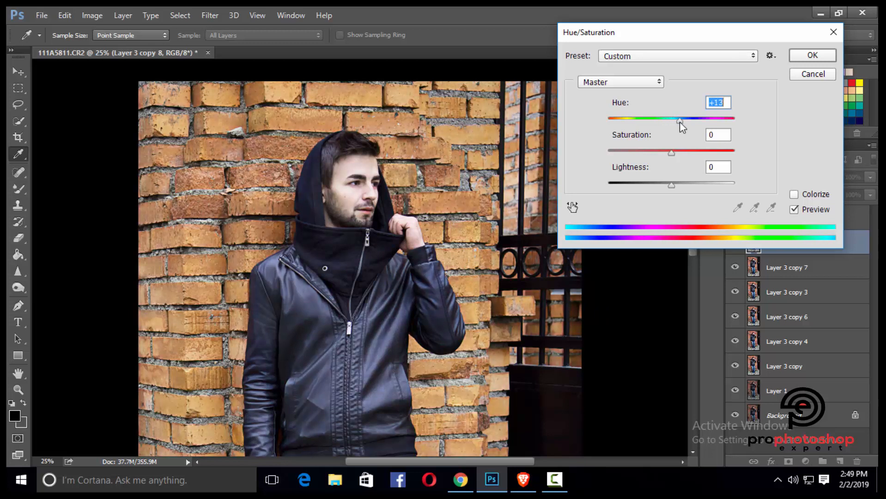
pyautogui.click(814, 56)
# - Examine the man's face up close with and without the hue adjustment on Layer 3 copy 8
pyautogui.click(18, 389)
pyautogui.click(389, 195)
pyautogui.click(389, 194)
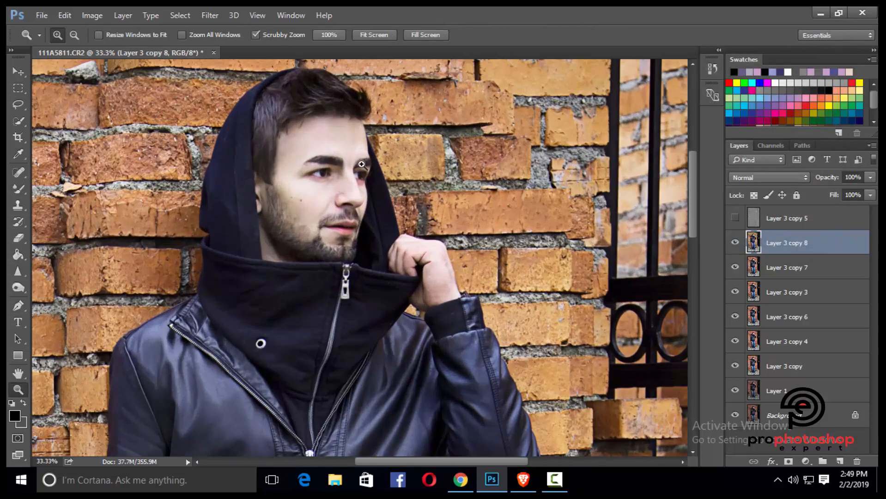
pyautogui.click(391, 196)
pyautogui.click(735, 244)
pyautogui.click(735, 244)
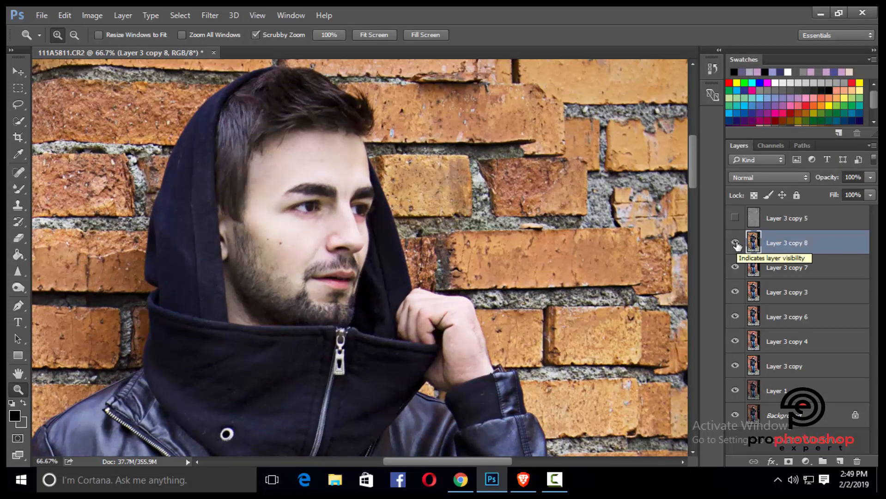
pyautogui.click(735, 244)
pyautogui.click(735, 243)
pyautogui.click(736, 244)
pyautogui.click(736, 244)
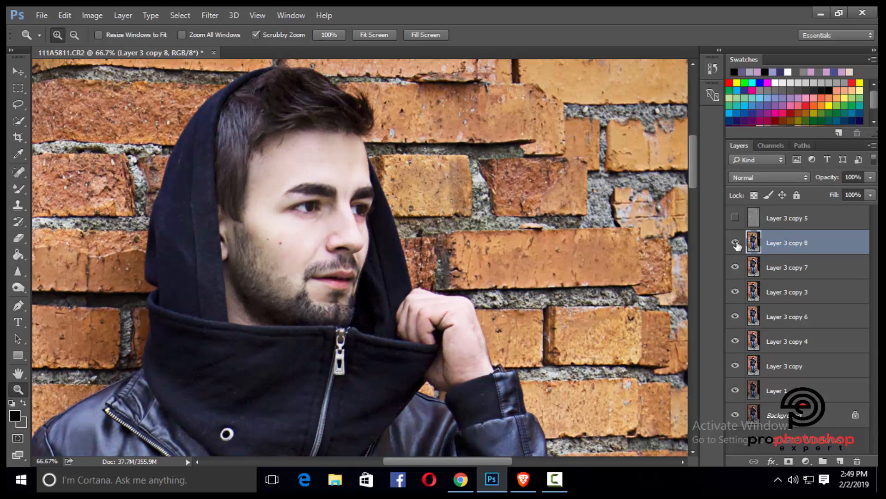
pyautogui.click(735, 244)
pyautogui.click(735, 245)
# - Reduce the Greens saturation of Layer 3 copy 8 to -58 and shift the Greens hue with Hue/Saturation
pyautogui.click(93, 16)
pyautogui.moveTo(107, 46)
pyautogui.click(285, 110)
pyautogui.click(621, 81)
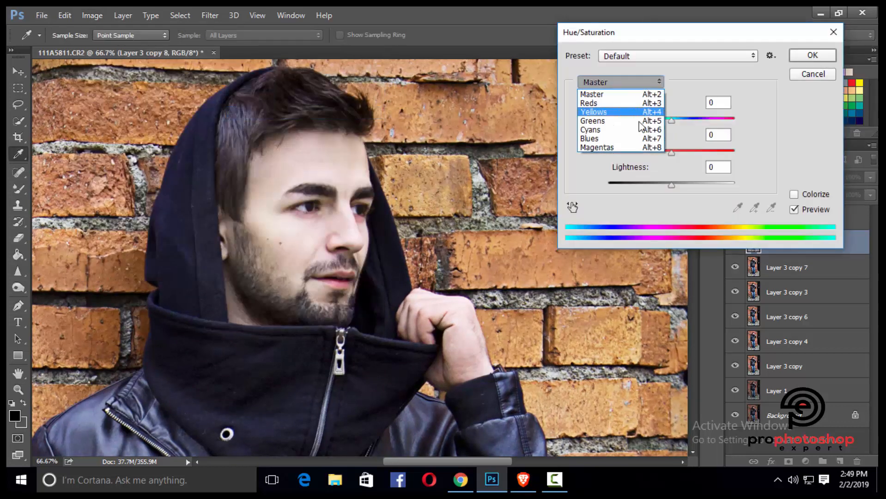
pyautogui.click(628, 121)
pyautogui.moveTo(671, 153); pyautogui.dragTo(644, 157)
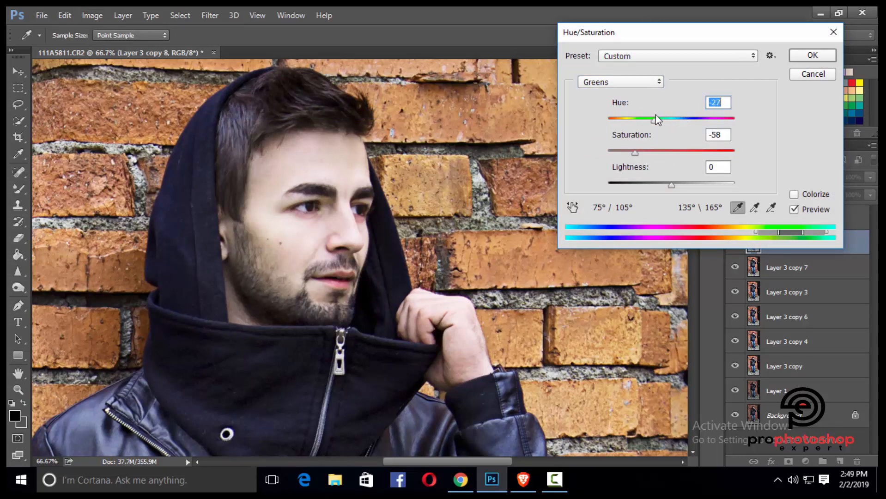
pyautogui.moveTo(674, 120); pyautogui.dragTo(687, 118)
pyautogui.click(796, 57)
pyautogui.scroll(-1, 448, 256)
pyautogui.scroll(-1, 384, 252)
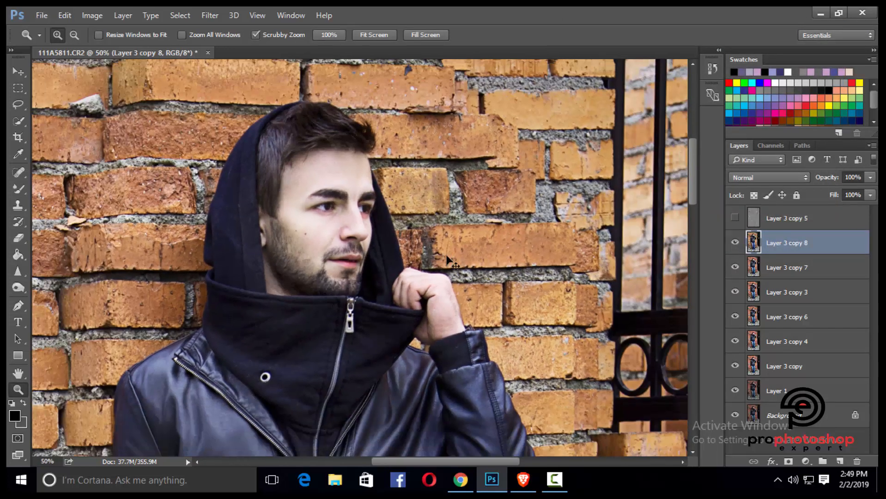
pyautogui.scroll(2, 339, 240)
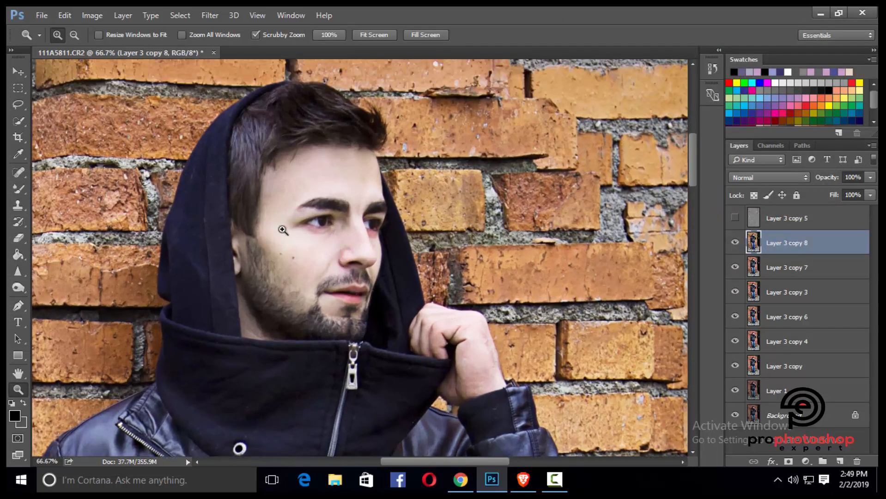
# - Shift the midtones of Layer 3 copy 8 to -5 towards magenta and about -21 towards yellow with Color Balance
pyautogui.click(92, 16)
pyautogui.moveTo(107, 42)
pyautogui.click(273, 124)
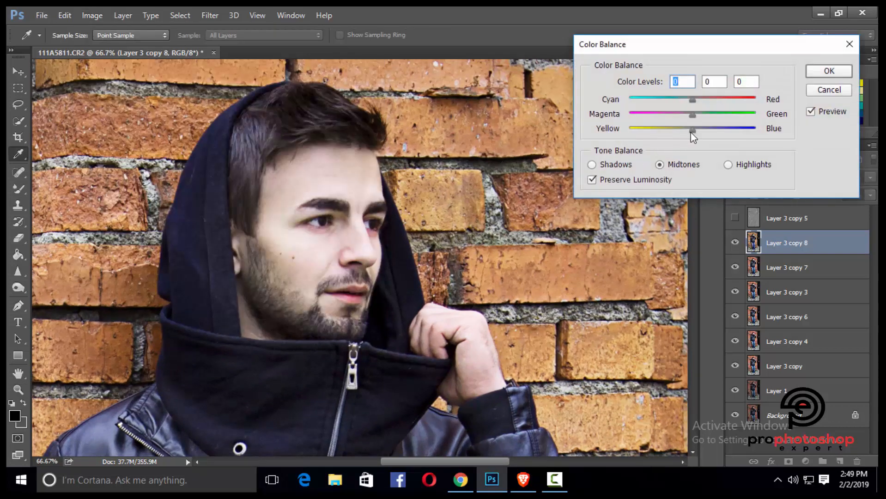
pyautogui.moveTo(692, 131)
pyautogui.mouseDown()
pyautogui.moveTo(689, 114)
pyautogui.moveTo(687, 130)
pyautogui.mouseUp()
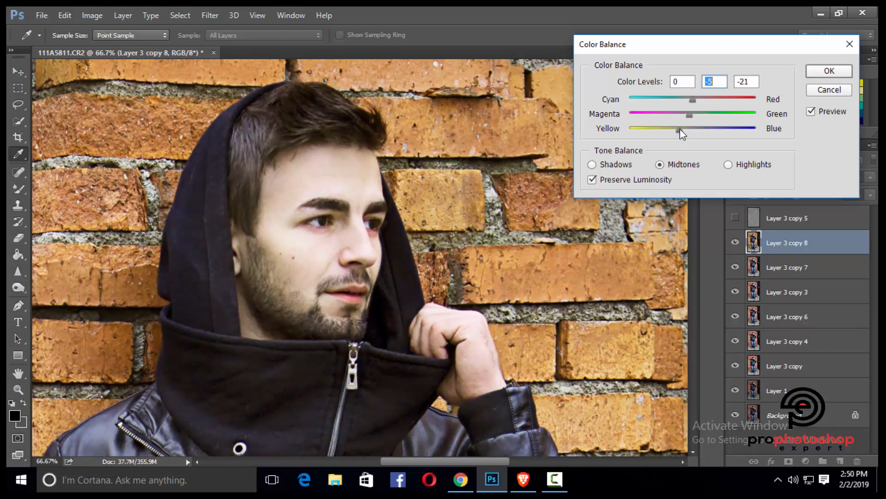
pyautogui.moveTo(679, 129); pyautogui.dragTo(681, 129)
pyautogui.click(829, 70)
pyautogui.click(735, 243)
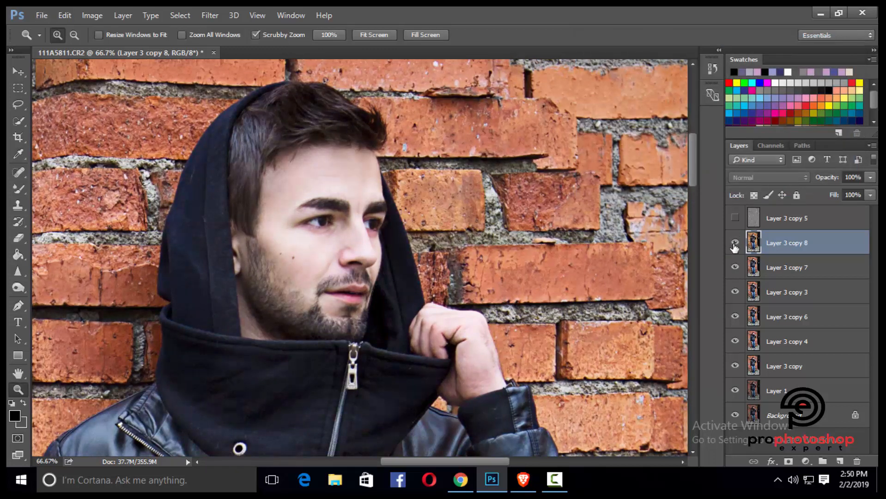
pyautogui.click(734, 243)
# - Add a black layer mask to Layer 3 copy 8 and paint white at 36% opacity over the forehead and cheek
pyautogui.click(789, 462)
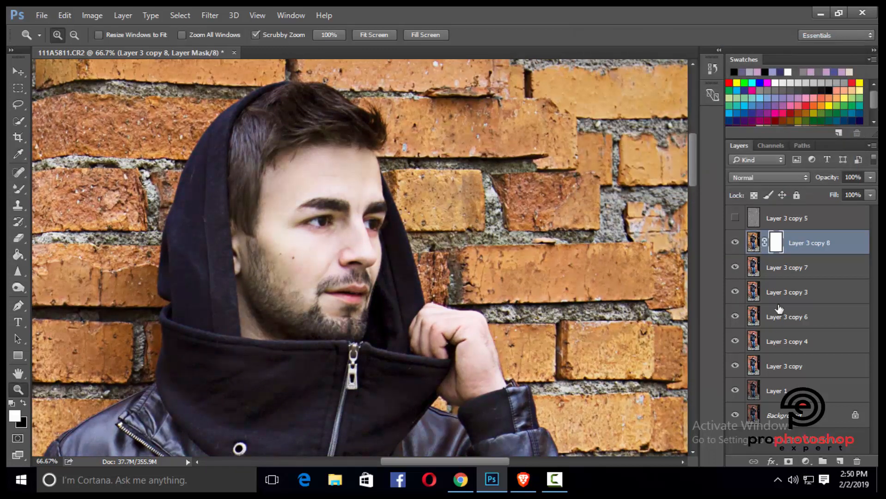
pyautogui.hotkey('ctrl', 'i')
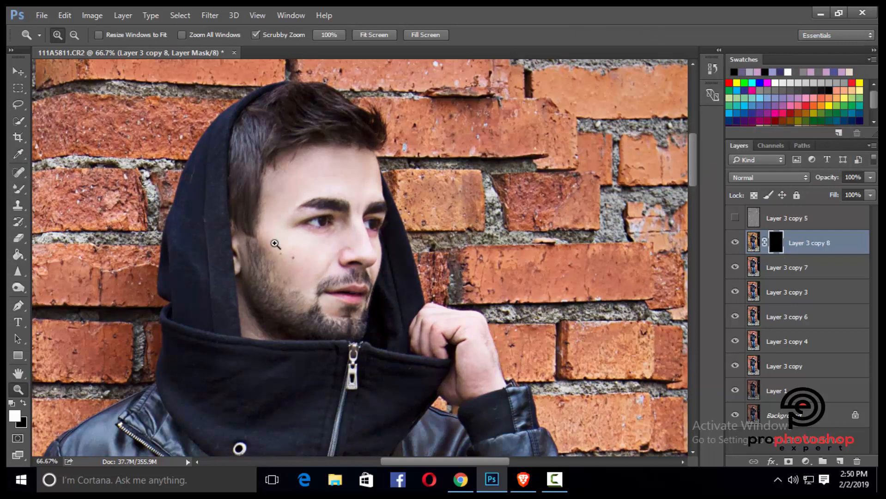
pyautogui.click(18, 188)
pyautogui.scroll(1, 400, 242)
pyautogui.scroll(1, 324, 176)
pyautogui.press(']')
pyautogui.press(']')
pyautogui.press(']')
pyautogui.press(']')
pyautogui.press(']')
pyautogui.press(']')
pyautogui.press(']')
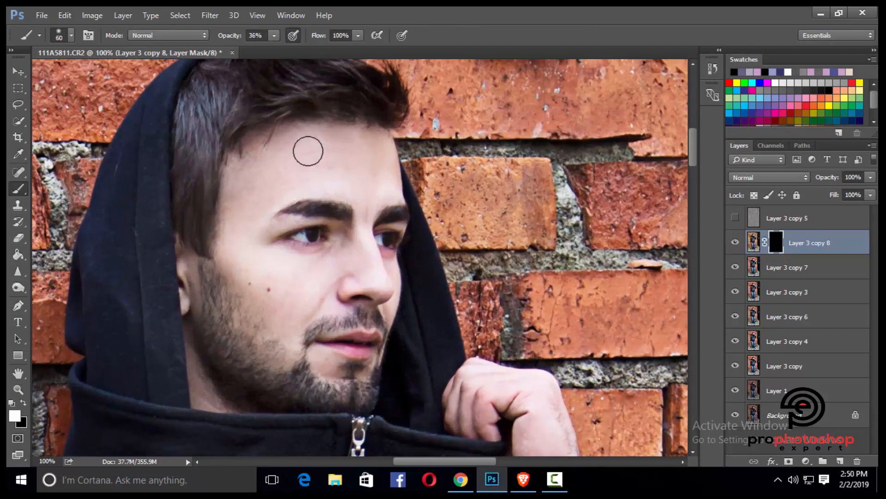
pyautogui.moveTo(370, 184)
pyautogui.mouseDown()
pyautogui.moveTo(363, 207)
pyautogui.moveTo(255, 187)
pyautogui.moveTo(246, 223)
pyautogui.moveTo(257, 253)
pyautogui.moveTo(304, 302)
pyautogui.mouseUp()
# - Paint the adjustment in around the nose, mouth, chin and remaining cheek area on the mask, resizing the brush to fit
pyautogui.press(']')
pyautogui.press('[')
pyautogui.press('[')
pyautogui.press('[')
pyautogui.press('[')
pyautogui.press('[')
pyautogui.scroll(-1, 397, 262)
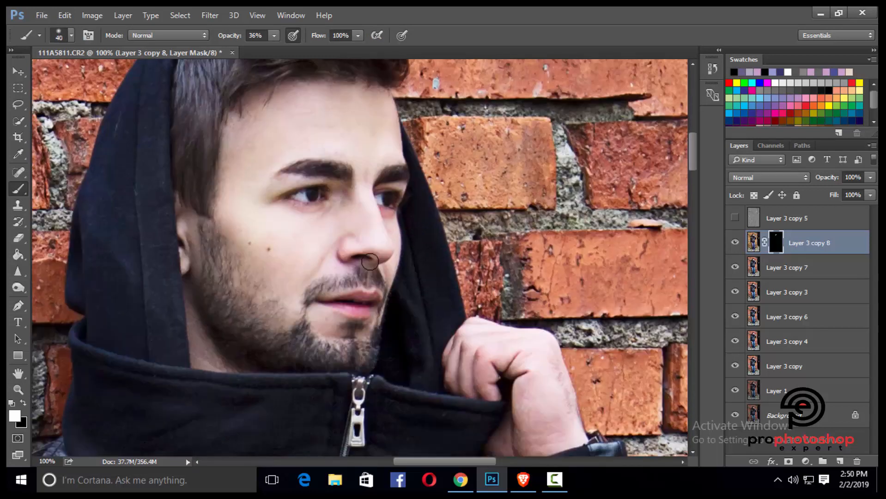
pyautogui.press(']')
pyautogui.press(']')
pyautogui.scroll(-1, 370, 268)
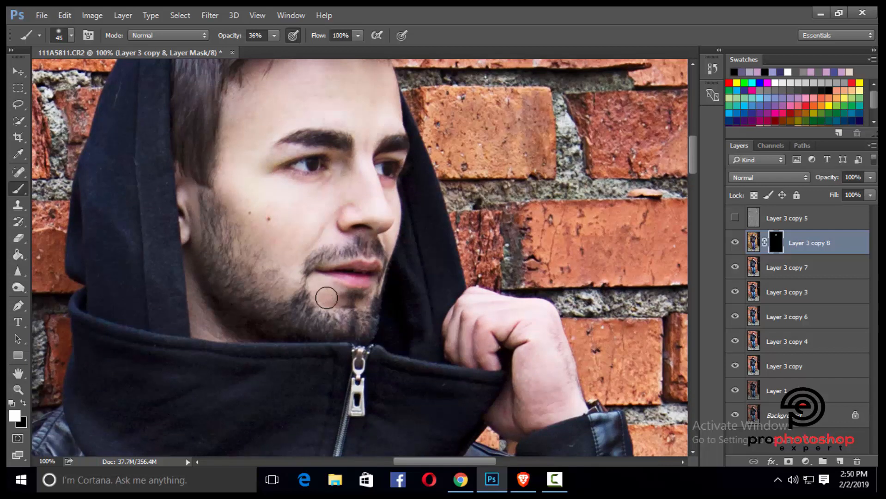
pyautogui.press(']')
pyautogui.press('[')
pyautogui.scroll(-2, 287, 123)
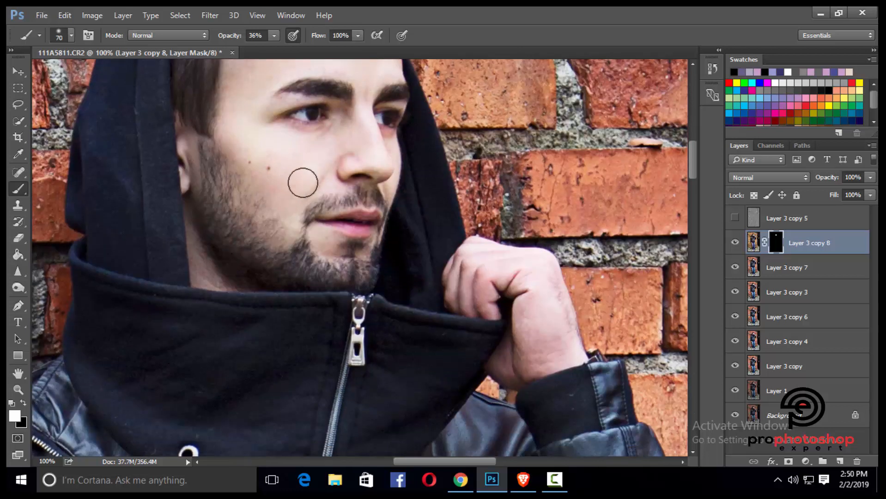
pyautogui.press(']')
pyautogui.press('[')
pyautogui.press('[')
# - Paint the adjustment onto the raised hand and the hand at the jeans pocket on the mask
pyautogui.hotkey('ctrl', '-')
pyautogui.hotkey('ctrl', '-')
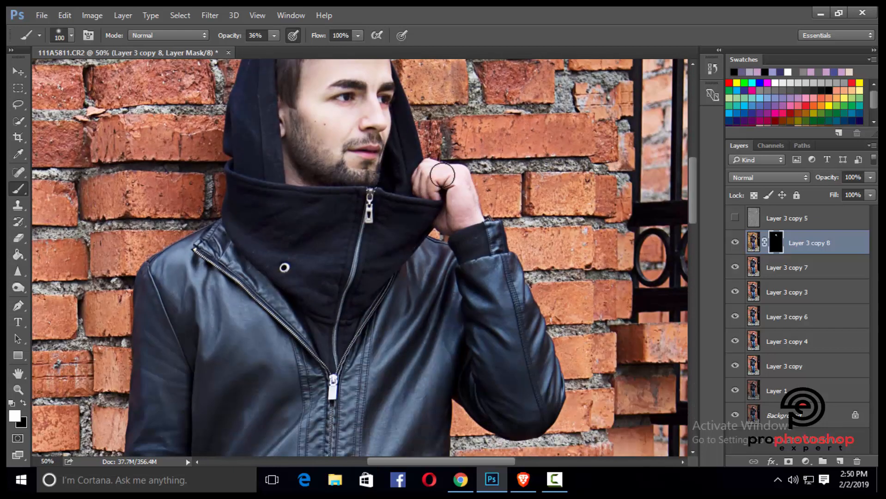
pyautogui.press('[')
pyautogui.scroll(-10, 422, 170)
pyautogui.press(']')
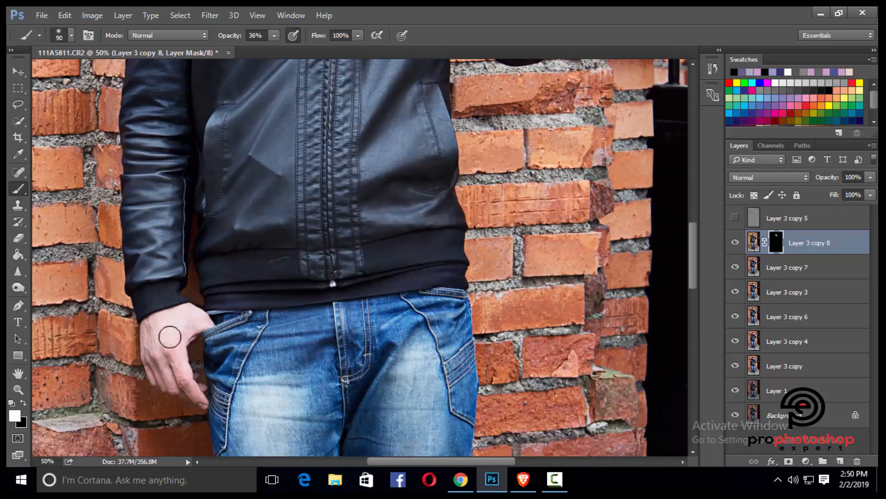
pyautogui.moveTo(170, 337); pyautogui.dragTo(188, 380)
pyautogui.press('[')
# - Examine the masked skin adjustment on the face and hand with Layer 3 copy 8 shown and hidden
pyautogui.hotkey('ctrl', '-')
pyautogui.scroll(6, 584, 211)
pyautogui.hotkey('ctrl', '+')
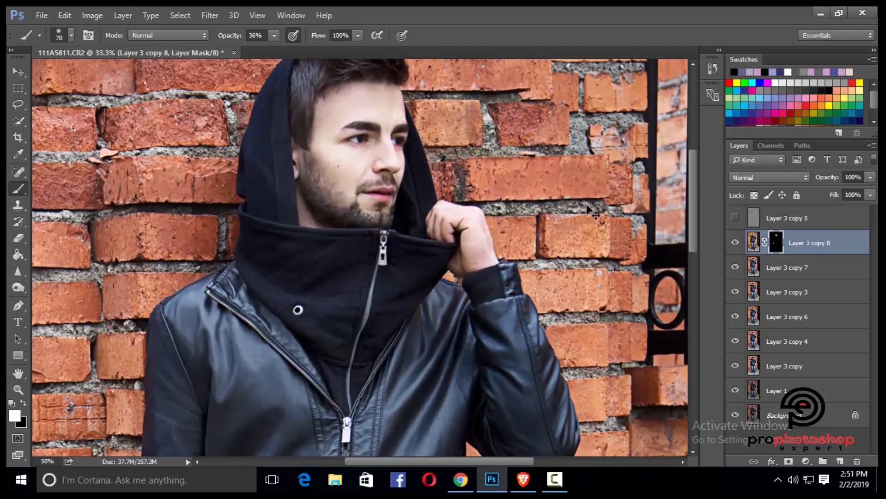
pyautogui.hotkey('ctrl', '+')
pyautogui.scroll(5, 588, 211)
pyautogui.click(735, 245)
pyautogui.click(735, 245)
pyautogui.click(734, 245)
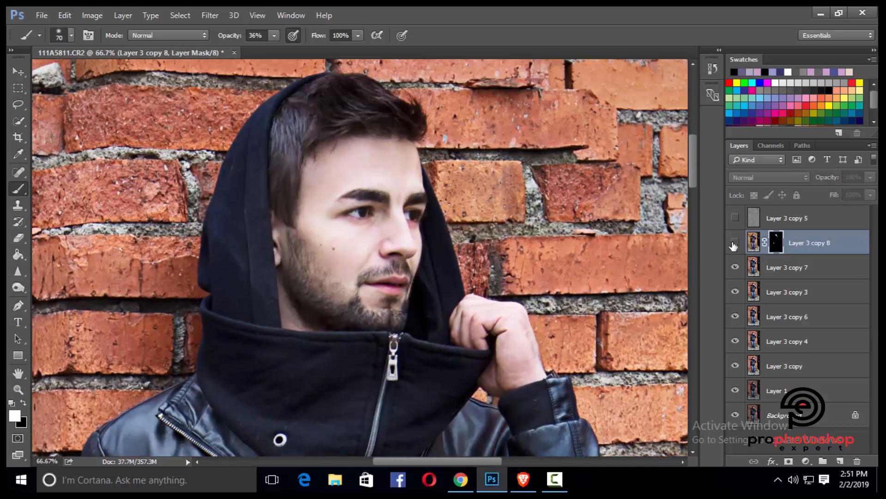
pyautogui.click(734, 244)
# - Reduce the Reds saturation of the Layer 3 copy 8 image to about -25 with Hue/Saturation
pyautogui.click(753, 242)
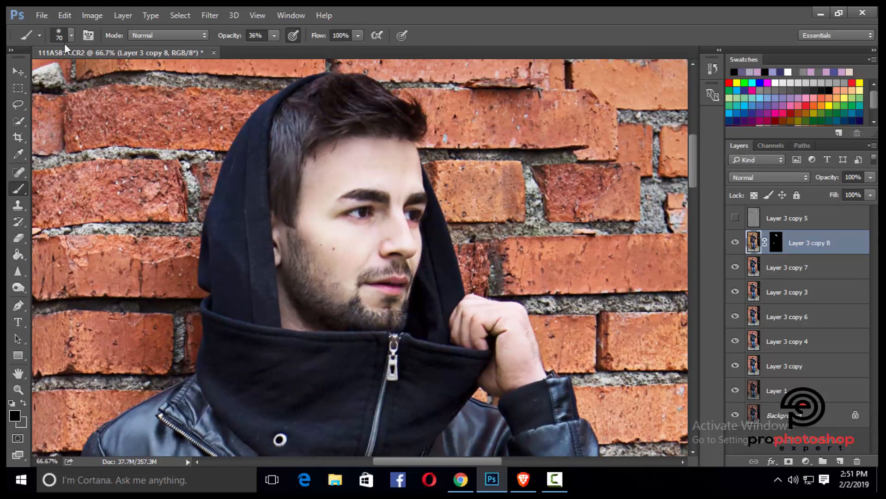
pyautogui.click(92, 15)
pyautogui.moveTo(109, 48)
pyautogui.click(277, 121)
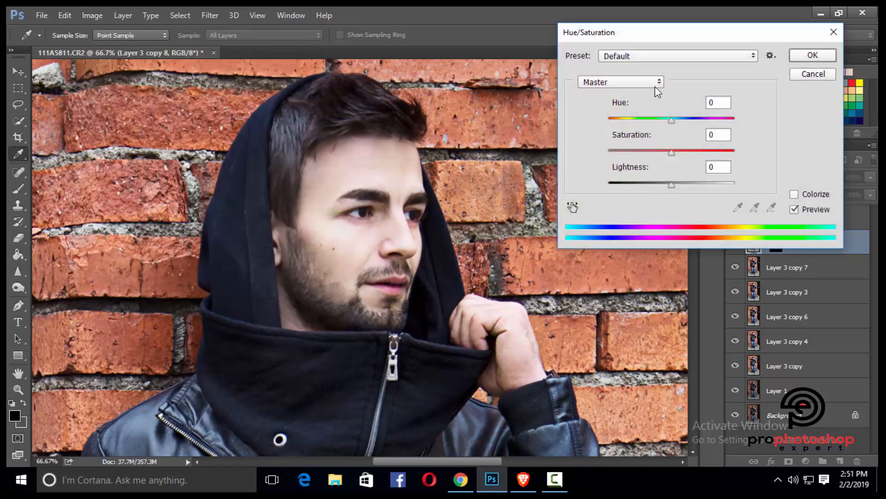
pyautogui.click(657, 82)
pyautogui.click(600, 103)
pyautogui.moveTo(670, 152)
pyautogui.mouseDown()
pyautogui.moveTo(655, 155)
pyautogui.moveTo(663, 154)
pyautogui.mouseUp()
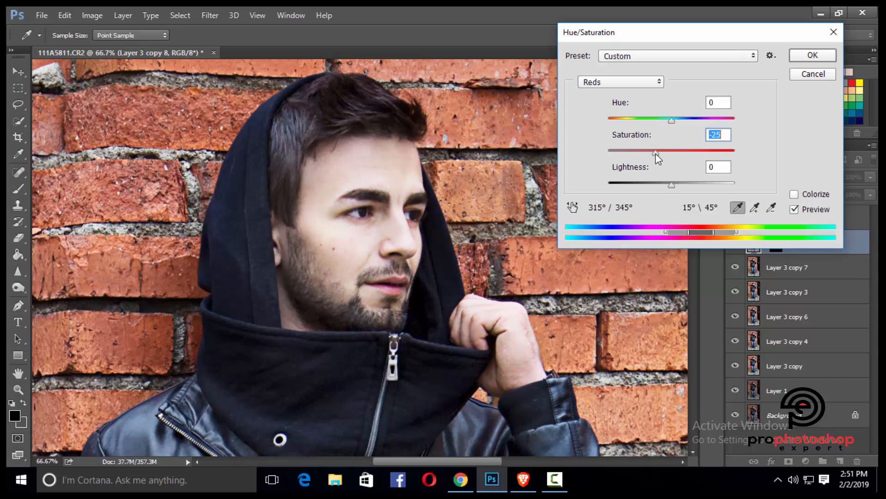
pyautogui.click(813, 55)
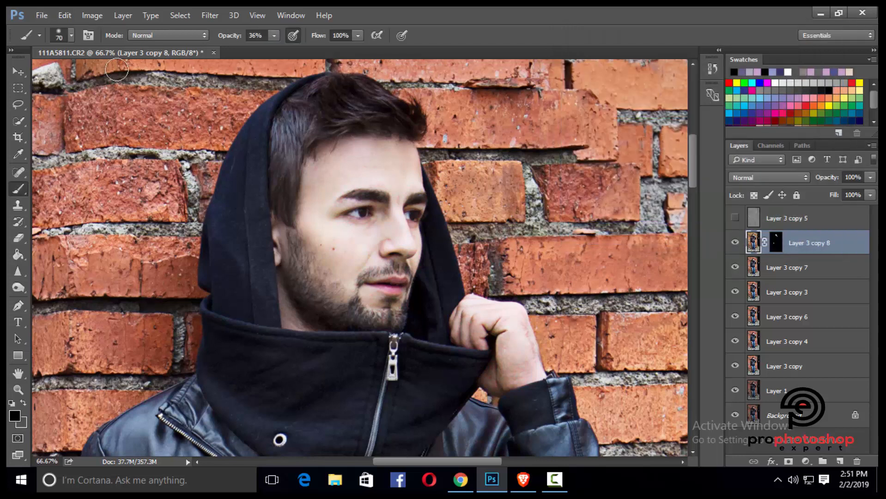
# - Compare the image with and without Layer 3 copy 8 and lower the layer's opacity to 75%
pyautogui.click(737, 243)
pyautogui.click(736, 245)
pyautogui.hotkey('ctrl', '-')
pyautogui.hotkey('ctrl', '-')
pyautogui.hotkey('ctrl', '-')
pyautogui.scroll(-1, 527, 277)
pyautogui.scroll(-3, 527, 277)
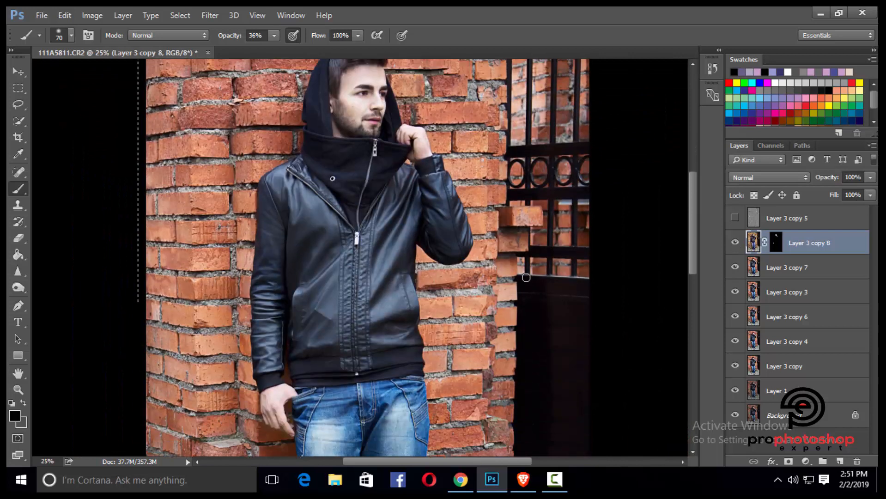
pyautogui.scroll(1, 527, 278)
pyautogui.moveTo(871, 182); pyautogui.dragTo(855, 189)
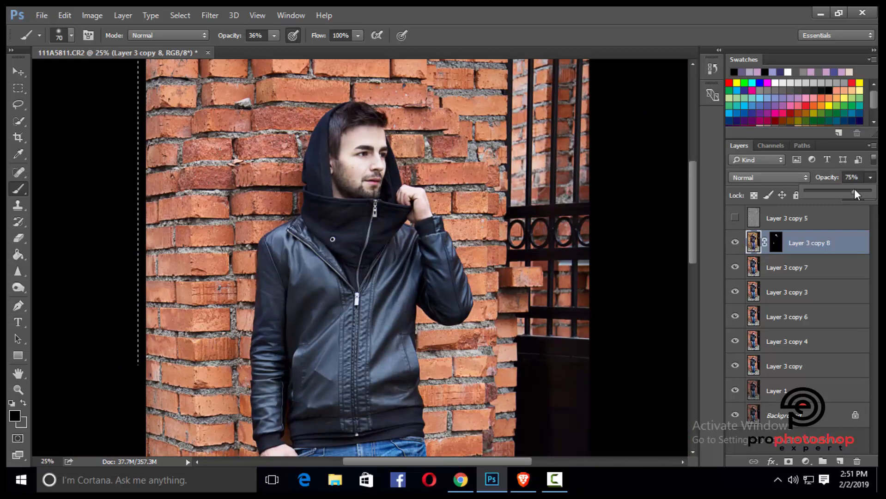
# - Merge Layer 3 copy 8 with Layer 3 copy 7
pyautogui.keyDown('ctrl'); pyautogui.click(787, 270); pyautogui.keyUp('ctrl')
pyautogui.rightClick(787, 270)
pyautogui.click(573, 428)
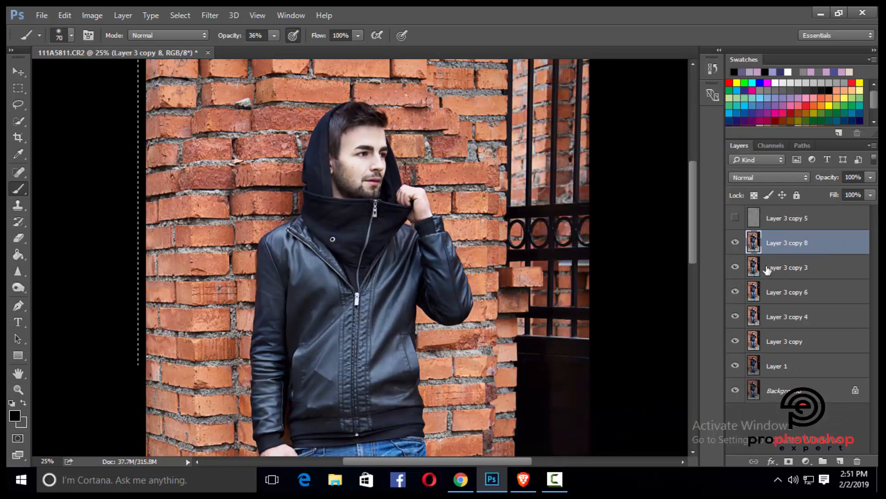
# - Duplicate the Background layer, move the duplicate to the top of the layer stack and hide it
pyautogui.click(791, 391)
pyautogui.hotkey('ctrl', 'j')
pyautogui.moveTo(789, 393); pyautogui.dragTo(760, 216)
pyautogui.click(736, 224)
pyautogui.click(736, 224)
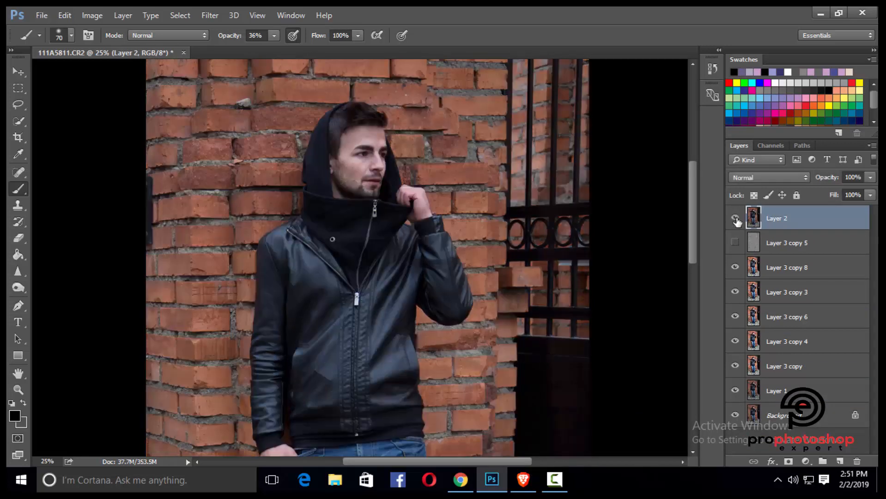
pyautogui.click(735, 223)
# - Compare the original portrait on Layer 2 with the retouched result at closer range
pyautogui.click(21, 392)
pyautogui.click(365, 213)
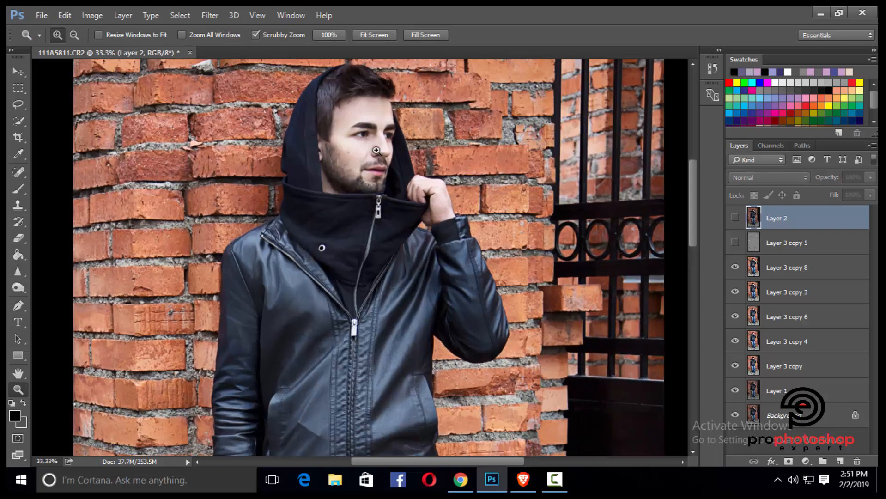
pyautogui.click(378, 187)
pyautogui.click(735, 219)
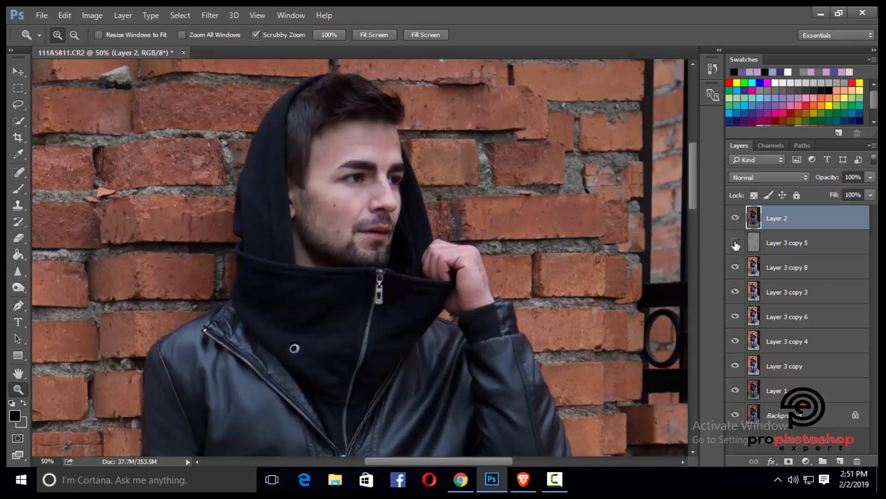
pyautogui.click(735, 218)
# - Add a hide-all layer mask to Layer 3 copy 5 and paint white over the forehead with a 125 px brush at 36% opacity
pyautogui.click(781, 243)
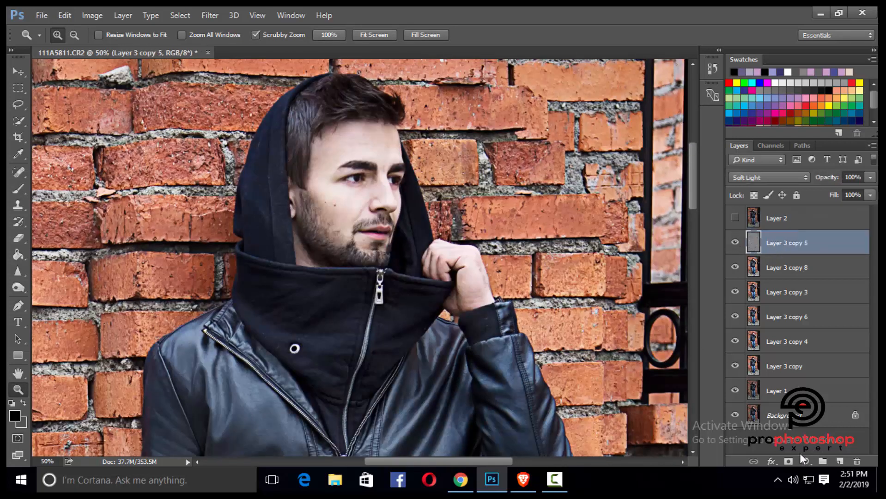
pyautogui.click(788, 461)
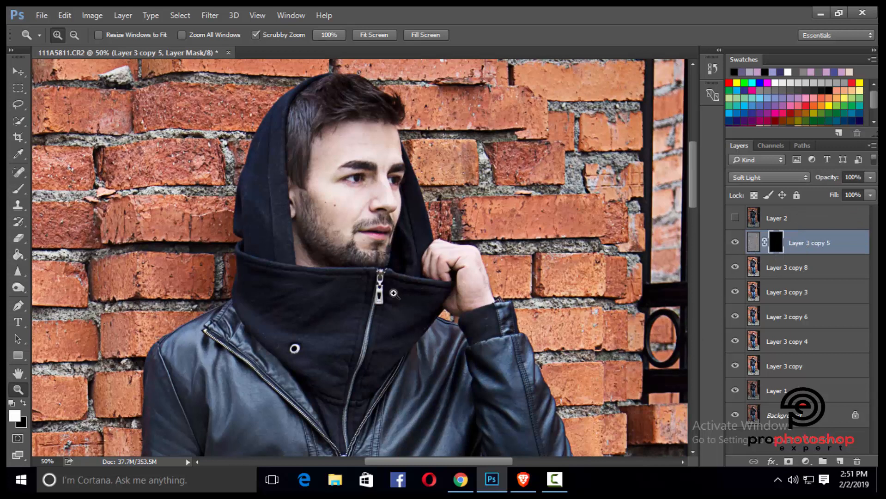
pyautogui.scroll(9, 396, 289)
pyautogui.hotkey('ctrl', '+')
pyautogui.press('b')
pyautogui.scroll(1, 395, 236)
pyautogui.scroll(-1, 395, 236)
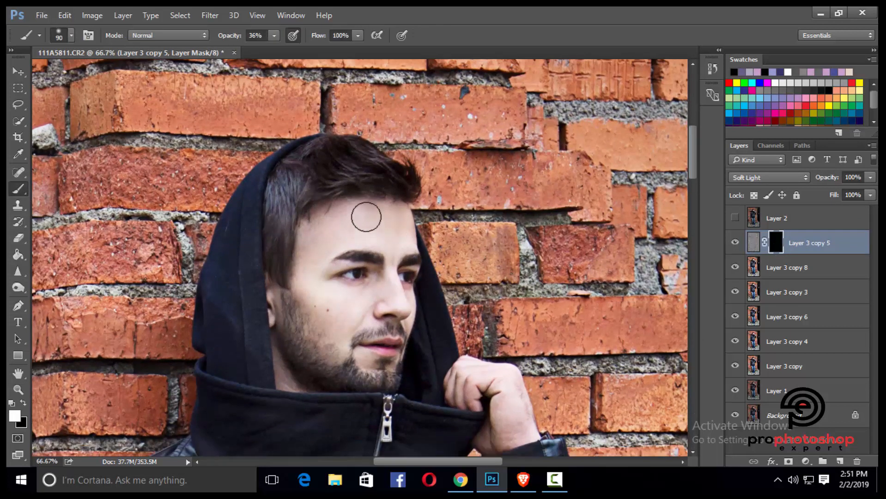
pyautogui.press(']')
pyautogui.press(']')
pyautogui.press(']')
pyautogui.moveTo(329, 242); pyautogui.dragTo(378, 226)
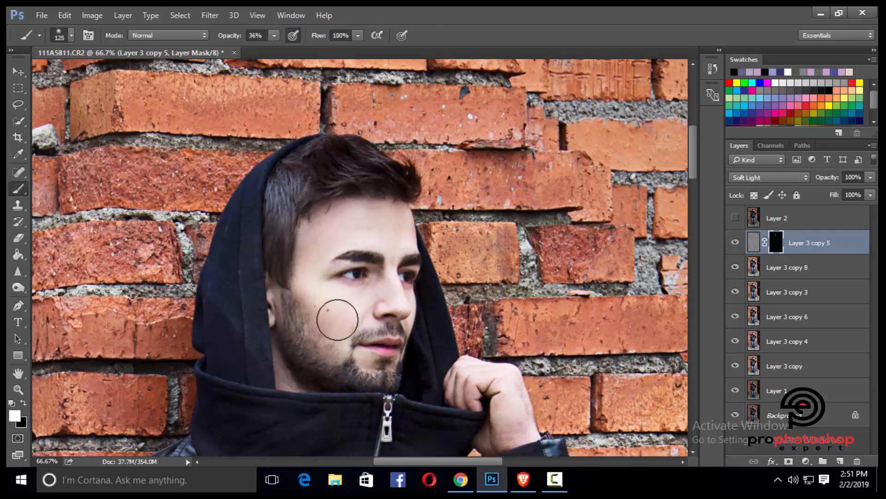
# - Continue revealing Layer 3 copy 5 over the temple, cheek and nose through its mask, using a 125 to 150 px brush
pyautogui.press('[')
pyautogui.press(']')
pyautogui.press(']')
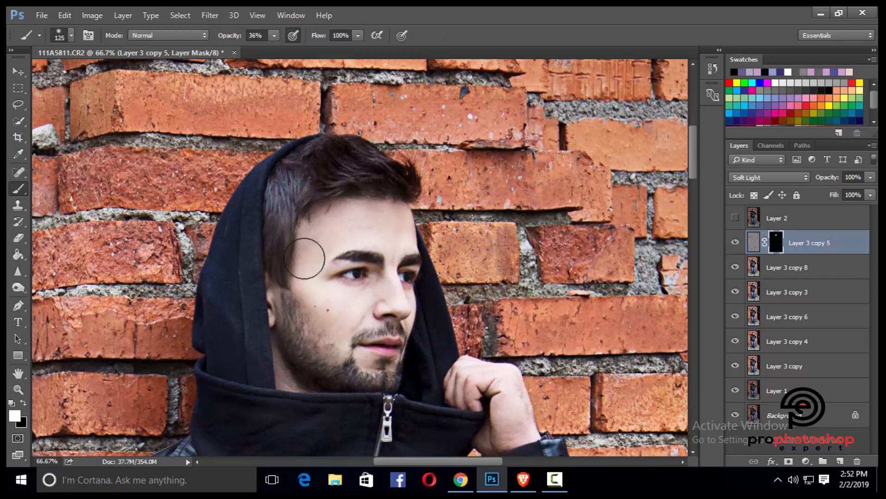
pyautogui.press(']')
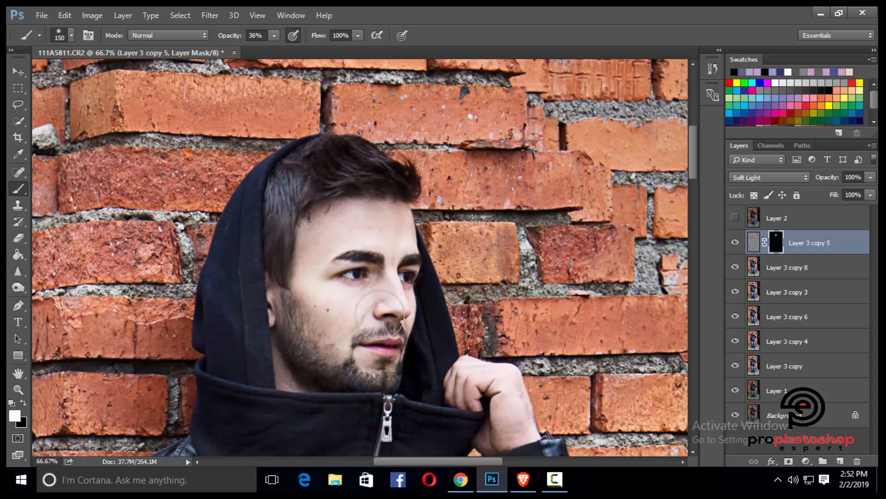
pyautogui.scroll(-1, 395, 250)
pyautogui.press('[')
# - Merge the masked Layer 3 copy 5 with Layer 3 copy 8
pyautogui.hotkey('ctrl', '-')
pyautogui.hotkey('ctrl', '-')
pyautogui.hotkey('ctrl', '-')
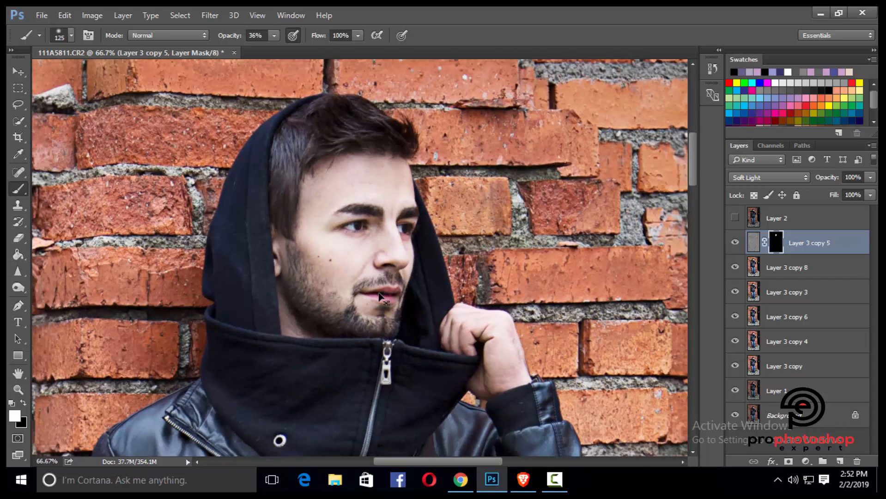
pyautogui.click(19, 88)
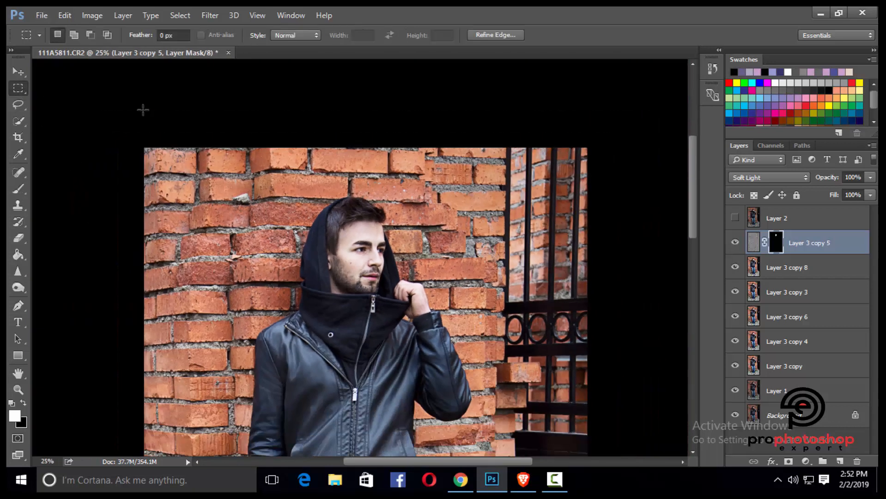
pyautogui.hotkey('ctrl', '-')
pyautogui.hotkey('ctrl', '-')
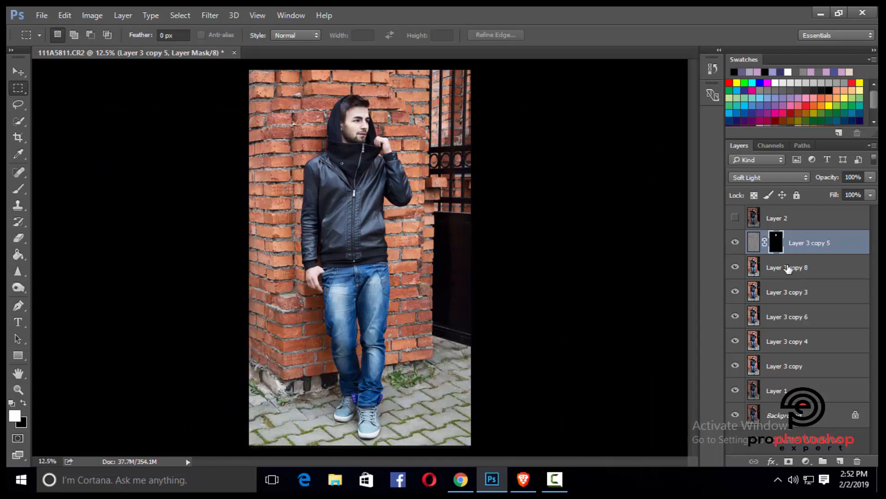
pyautogui.keyDown('ctrl'); pyautogui.click(788, 269); pyautogui.keyUp('ctrl')
pyautogui.rightClick(788, 268)
pyautogui.click(560, 428)
# - Compare the retouched face with the original portrait on Layer 2 at 66.7% zoom, leaving Layer 2 hidden
pyautogui.click(18, 390)
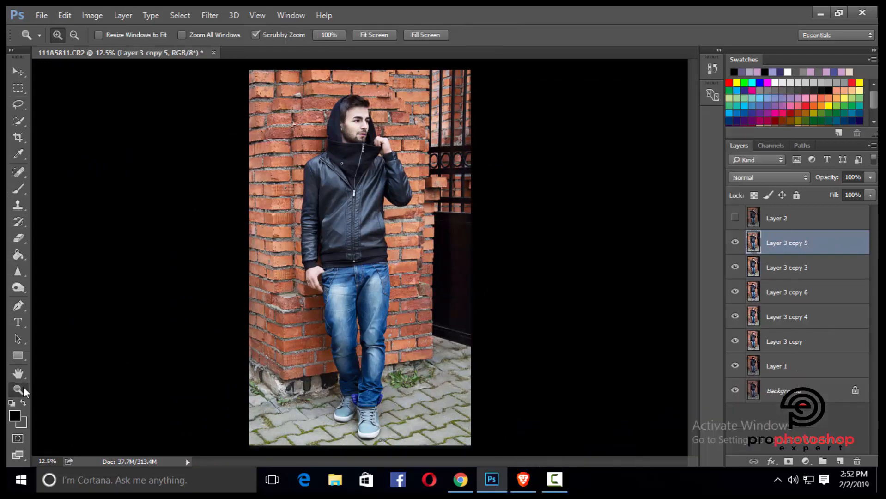
pyautogui.moveTo(398, 101); pyautogui.dragTo(536, 247)
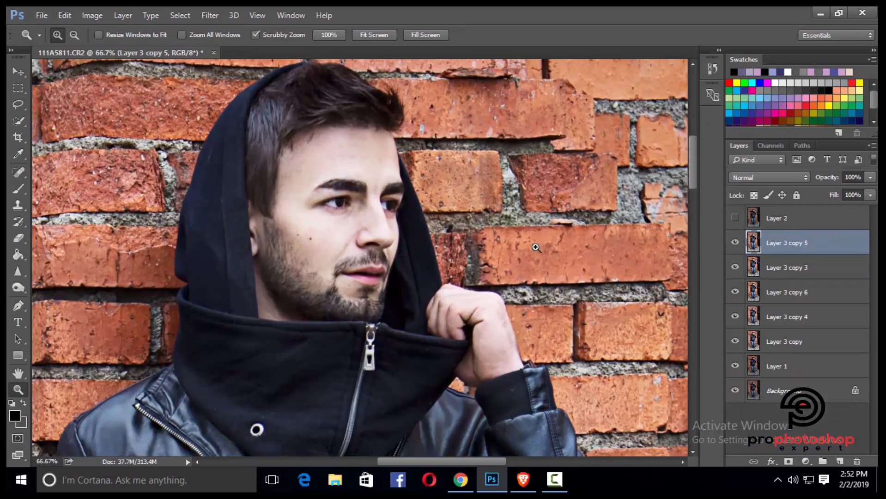
pyautogui.click(735, 219)
pyautogui.click(736, 219)
pyautogui.click(734, 219)
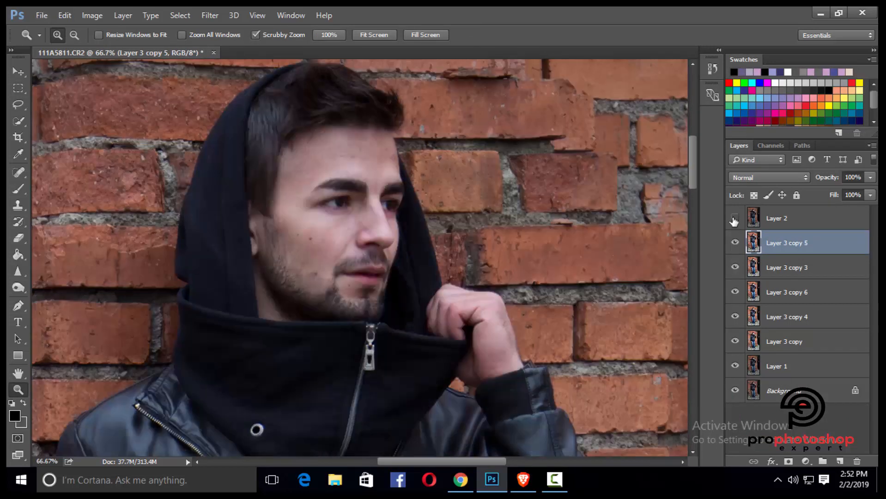
pyautogui.click(733, 218)
pyautogui.click(733, 219)
pyautogui.click(734, 219)
# - Heal the fine stray-hair marks below the forehead hairline on Layer 3 copy 5 with a small content-aware Spot Healing Brush
pyautogui.click(312, 129)
pyautogui.click(321, 146)
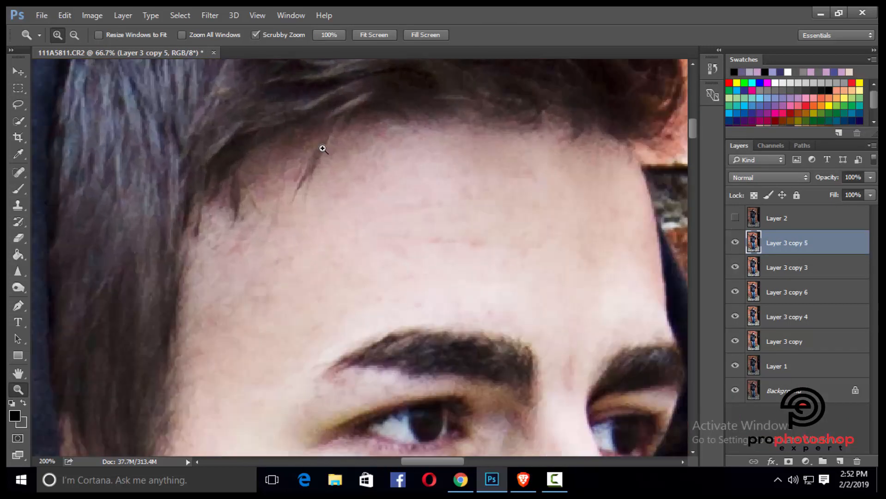
pyautogui.click(321, 149)
pyautogui.click(19, 172)
pyautogui.scroll(-1, 328, 268)
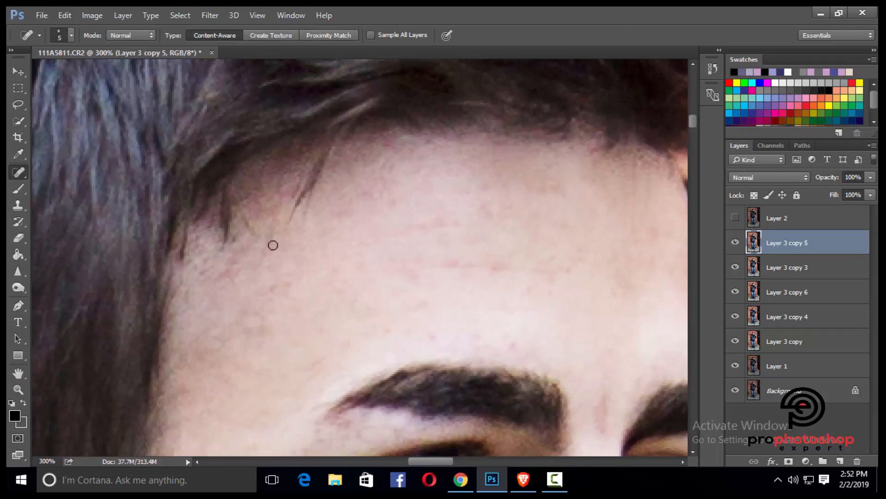
pyautogui.click(274, 212)
pyautogui.moveTo(242, 200); pyautogui.dragTo(246, 197)
# - Examine the forehead, eyes, cheeks and beard up close for remaining blemishes and check the portrait from farther out
pyautogui.hotkey('ctrl', '-')
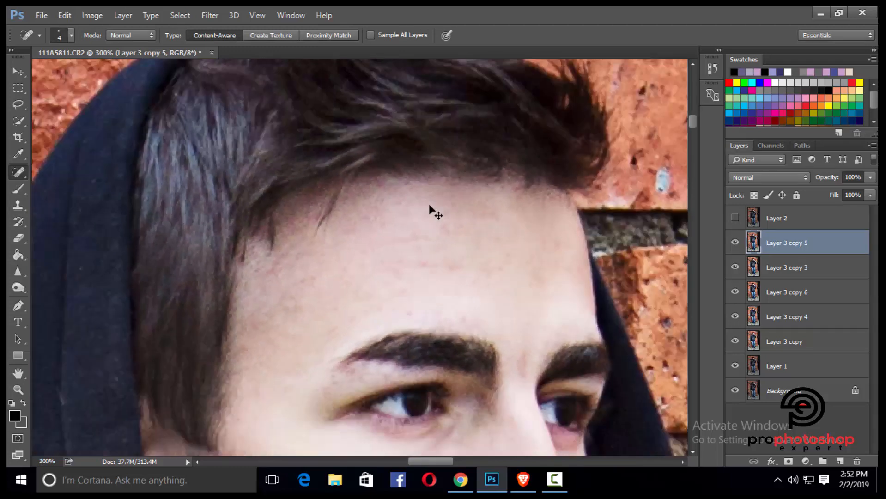
pyautogui.hotkey('ctrl', '-')
pyautogui.scroll(-4, 431, 205)
pyautogui.hotkey('ctrl', '+')
pyautogui.press('[')
pyautogui.scroll(-1, 428, 205)
pyautogui.hotkey('ctrl', '-')
pyautogui.hotkey('ctrl', '-')
pyautogui.hotkey('ctrl', '-')
pyautogui.hotkey('ctrl', '-')
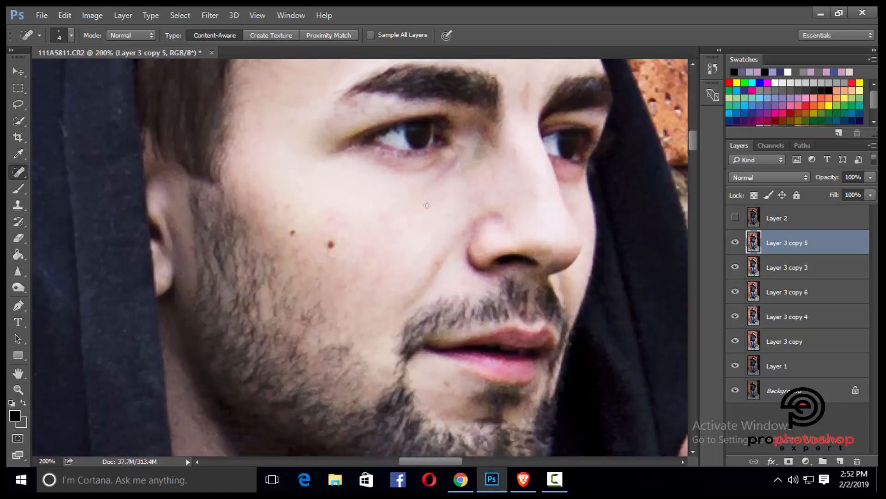